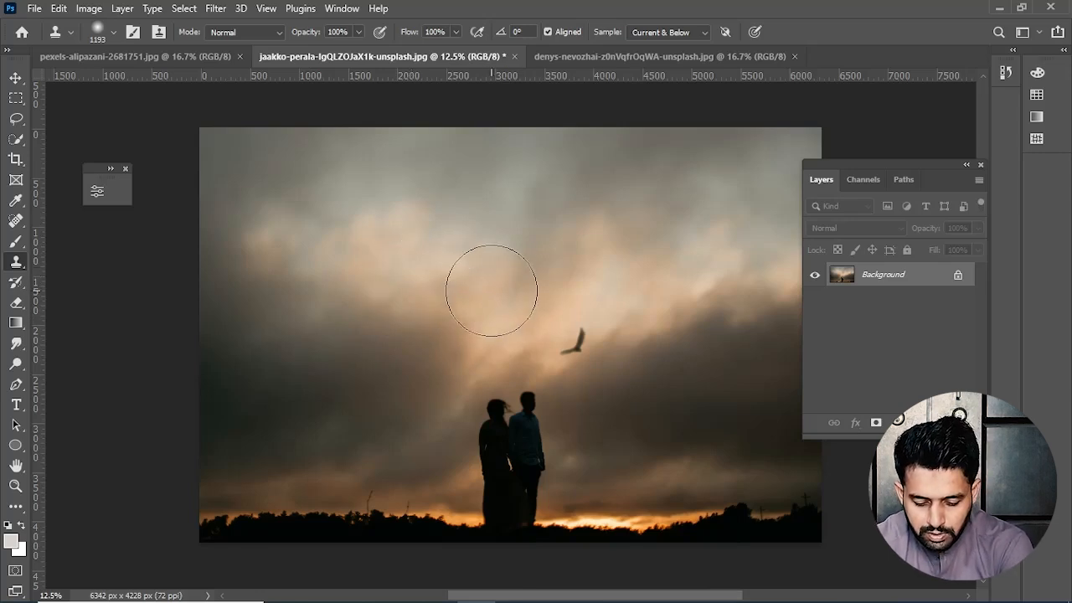
- Set the Clone Stamp brush size to 800 and try painting over the couple without a source point
{"action": "key", "text": "bracketleft"}
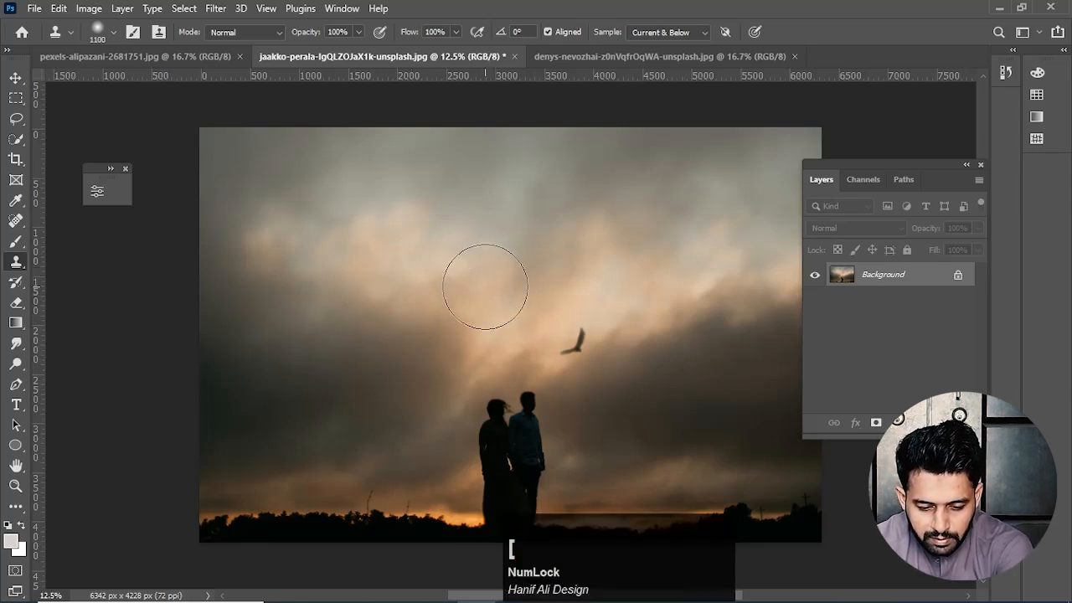
{"action": "key", "text": "bracketleft"}
{"action": "key", "text": "bracketleft"}
{"action": "key", "text": "bracketleft"}
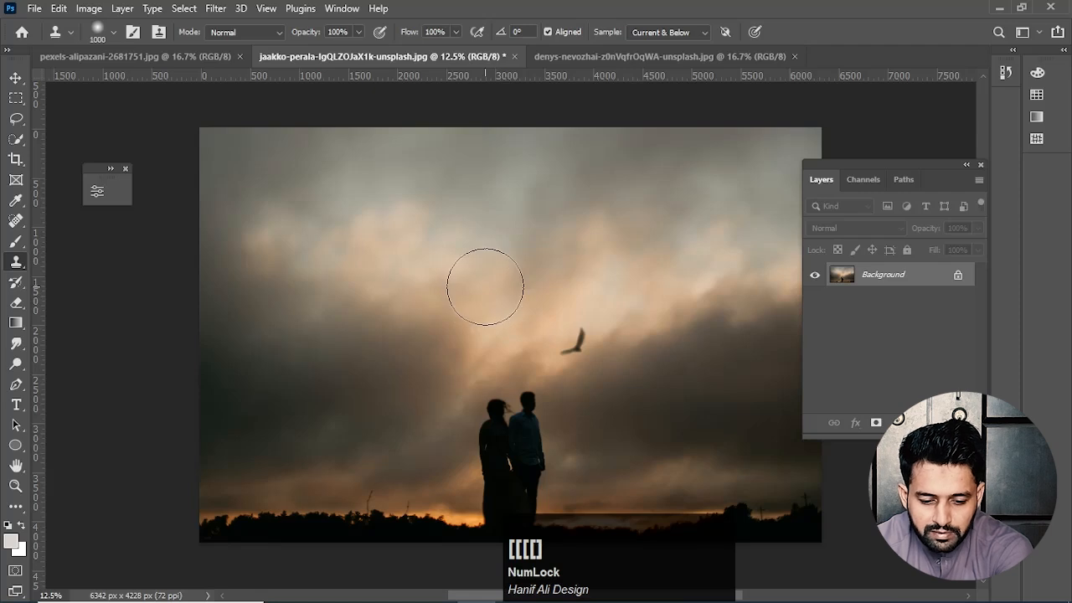
{"action": "key", "text": "bracketright"}
{"action": "key", "text": "bracketright"}
{"action": "key", "text": "bracketright"}
{"action": "key", "text": "bracketleft"}
{"action": "key", "text": "bracketleft"}
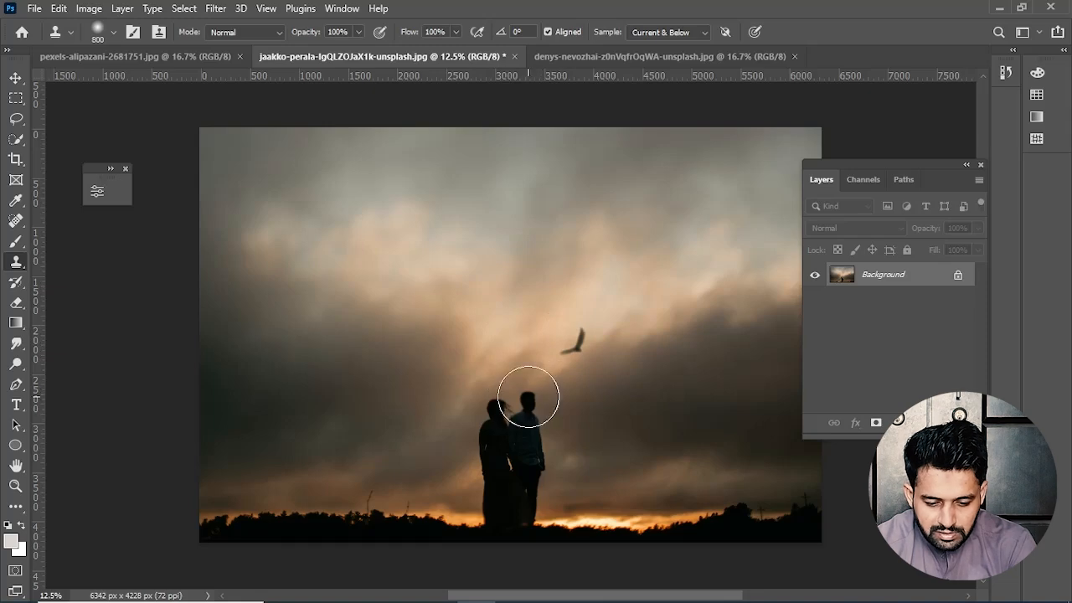
{"action": "left_click", "coordinate": [517, 390]}
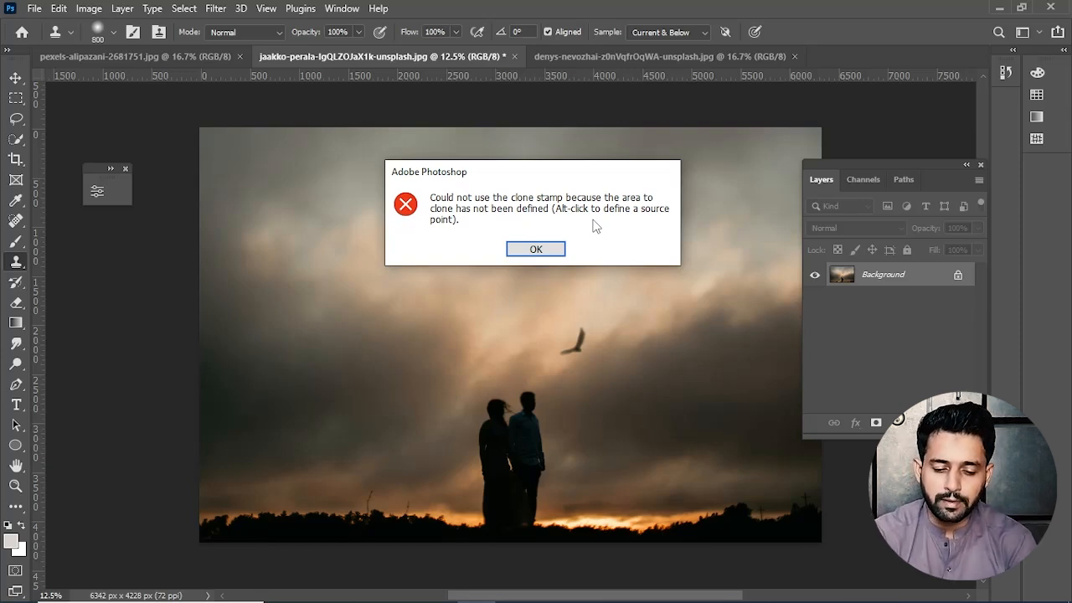
{"action": "left_click", "coordinate": [554, 250]}
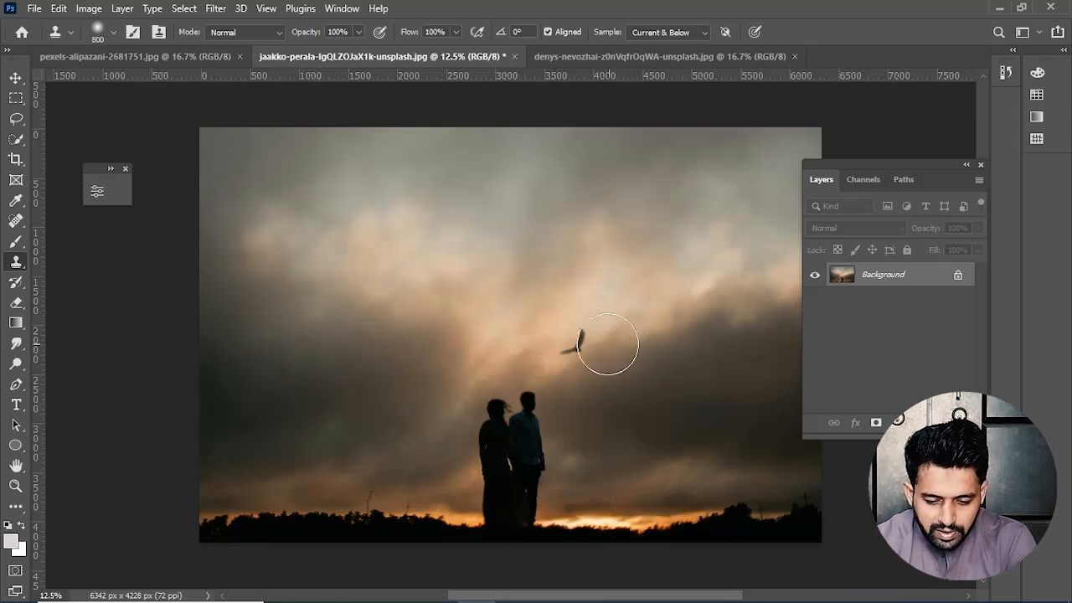
- Try cloning the dark cloud from the area beside the couple onto the sky beyond the bird, and undo it
{"action": "key", "text": "alt"}
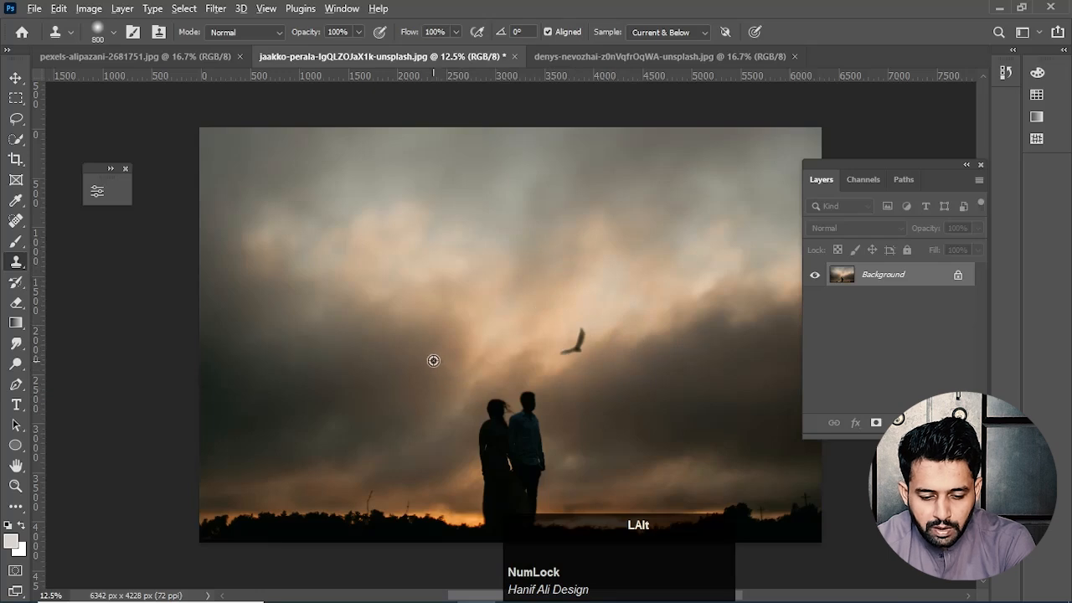
{"action": "left_click", "coordinate": [349, 397], "text": "alt"}
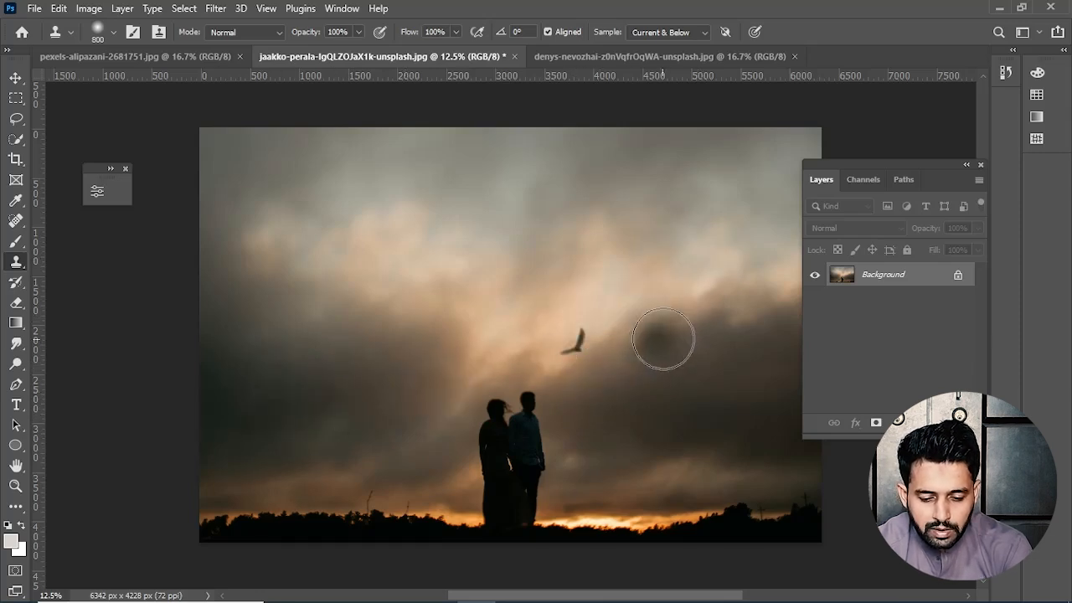
{"action": "mouse_move", "coordinate": [663, 339]}
{"action": "left_mouse_down"}
{"action": "mouse_move", "coordinate": [652, 304]}
{"action": "mouse_move", "coordinate": [680, 340]}
{"action": "mouse_move", "coordinate": [689, 289]}
{"action": "mouse_move", "coordinate": [696, 316]}
{"action": "mouse_move", "coordinate": [681, 297]}
{"action": "mouse_move", "coordinate": [693, 299]}
{"action": "mouse_move", "coordinate": [707, 335]}
{"action": "mouse_move", "coordinate": [715, 297]}
{"action": "mouse_move", "coordinate": [741, 326]}
{"action": "mouse_move", "coordinate": [740, 273]}
{"action": "mouse_move", "coordinate": [754, 272]}
{"action": "mouse_move", "coordinate": [773, 305]}
{"action": "mouse_move", "coordinate": [763, 275]}
{"action": "mouse_move", "coordinate": [707, 300]}
{"action": "mouse_move", "coordinate": [668, 288]}
{"action": "mouse_move", "coordinate": [714, 263]}
{"action": "mouse_move", "coordinate": [770, 271]}
{"action": "mouse_move", "coordinate": [671, 241]}
{"action": "mouse_move", "coordinate": [696, 219]}
{"action": "mouse_move", "coordinate": [734, 213]}
{"action": "mouse_move", "coordinate": [754, 213]}
{"action": "mouse_move", "coordinate": [748, 236]}
{"action": "mouse_move", "coordinate": [723, 220]}
{"action": "mouse_move", "coordinate": [723, 206]}
{"action": "mouse_move", "coordinate": [801, 185]}
{"action": "mouse_move", "coordinate": [764, 196]}
{"action": "mouse_move", "coordinate": [760, 245]}
{"action": "mouse_move", "coordinate": [730, 203]}
{"action": "mouse_move", "coordinate": [746, 169]}
{"action": "mouse_move", "coordinate": [739, 157]}
{"action": "mouse_move", "coordinate": [703, 167]}
{"action": "mouse_move", "coordinate": [784, 150]}
{"action": "mouse_move", "coordinate": [687, 169]}
{"action": "mouse_move", "coordinate": [683, 232]}
{"action": "left_mouse_up"}
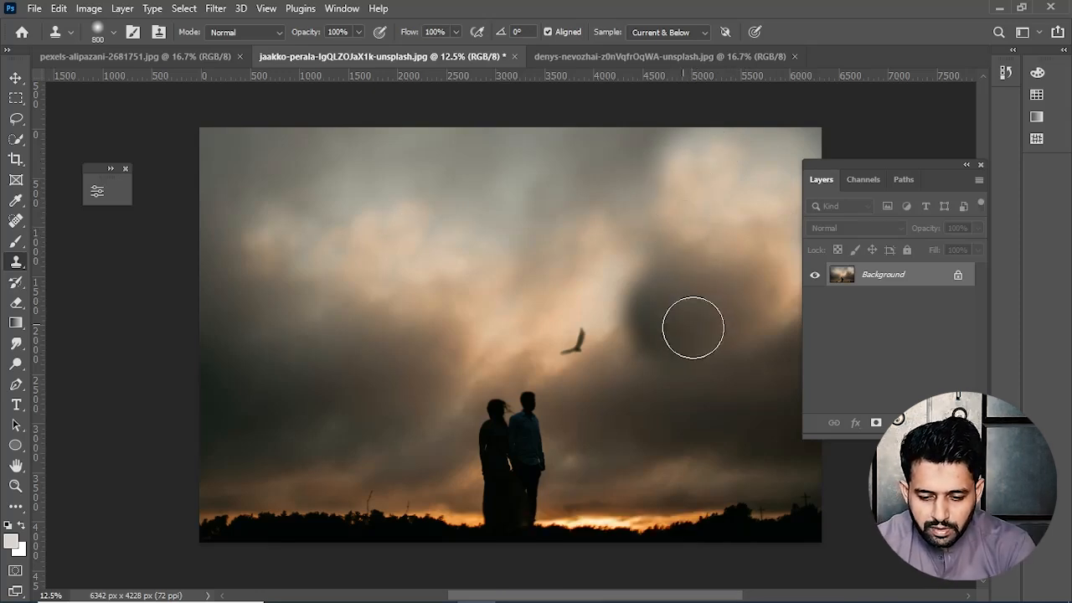
{"action": "key", "text": "space"}
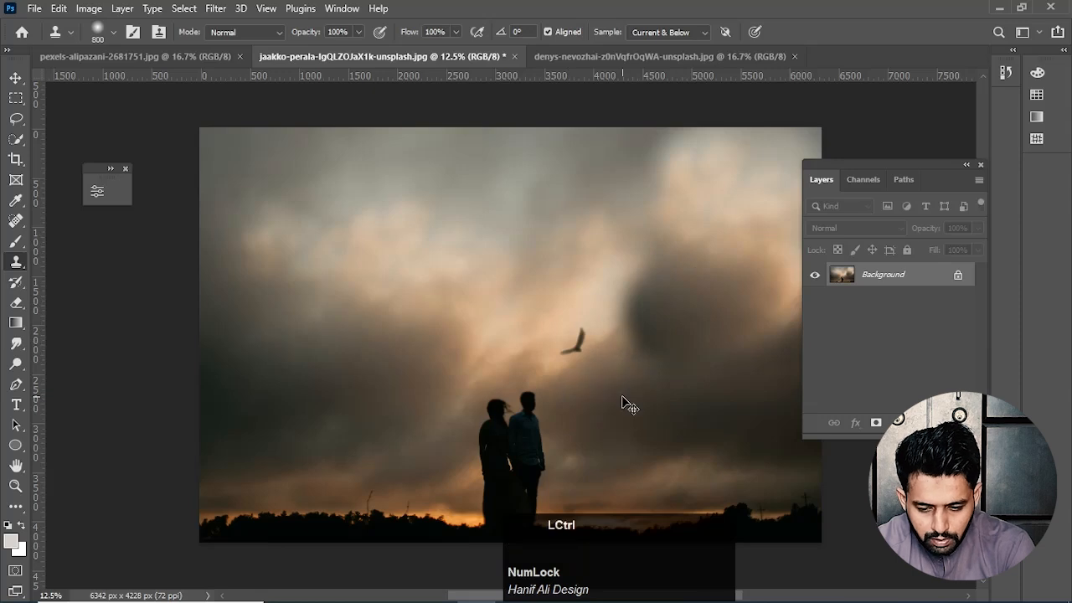
{"action": "key", "text": "ctrl+z"}
- Try covering the flying bird with the sampled dark cloud using the large brush, and undo the strokes
{"action": "left_click_drag", "start_coordinate": [563, 376], "coordinate": [543, 371]}
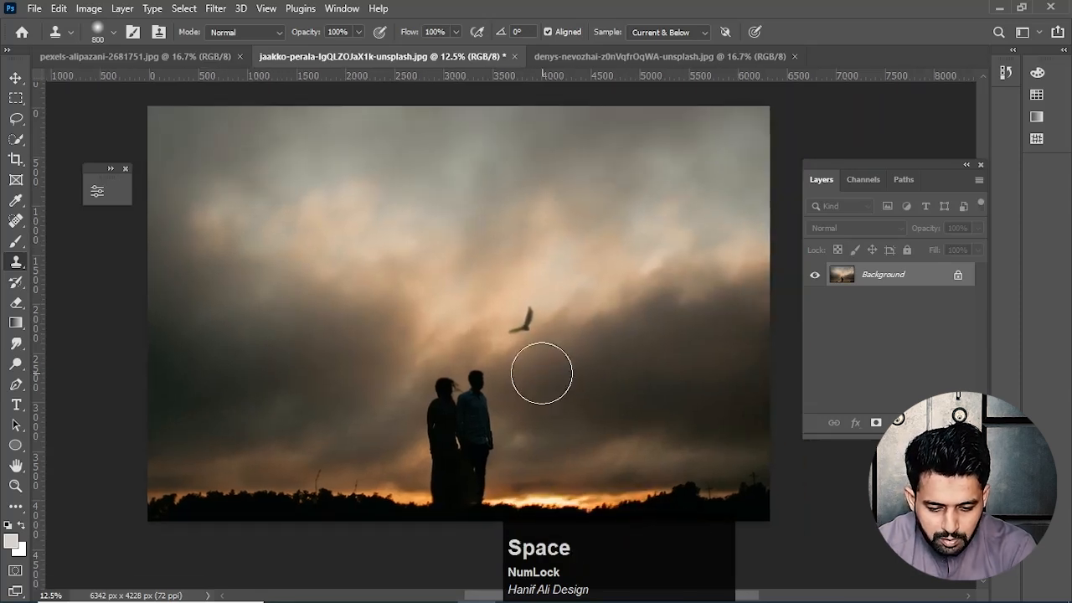
{"action": "scroll", "coordinate": [542, 371], "scroll_direction": "up", "scroll_amount": 2}
{"action": "scroll", "coordinate": [530, 364], "scroll_direction": "up", "scroll_amount": 1}
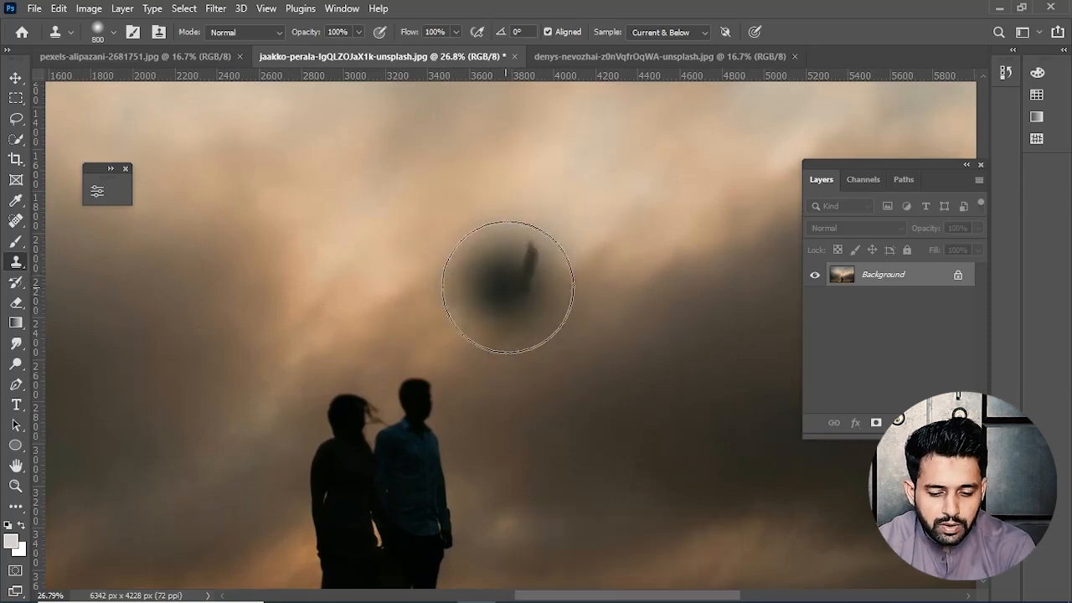
{"action": "mouse_move", "coordinate": [515, 275]}
{"action": "left_mouse_down"}
{"action": "mouse_move", "coordinate": [540, 257]}
{"action": "mouse_move", "coordinate": [536, 289]}
{"action": "mouse_move", "coordinate": [542, 272]}
{"action": "mouse_move", "coordinate": [525, 306]}
{"action": "left_mouse_up"}
{"action": "scroll", "coordinate": [469, 362], "scroll_direction": "down", "scroll_amount": 2}
{"action": "scroll", "coordinate": [469, 362], "scroll_direction": "down", "scroll_amount": 1}
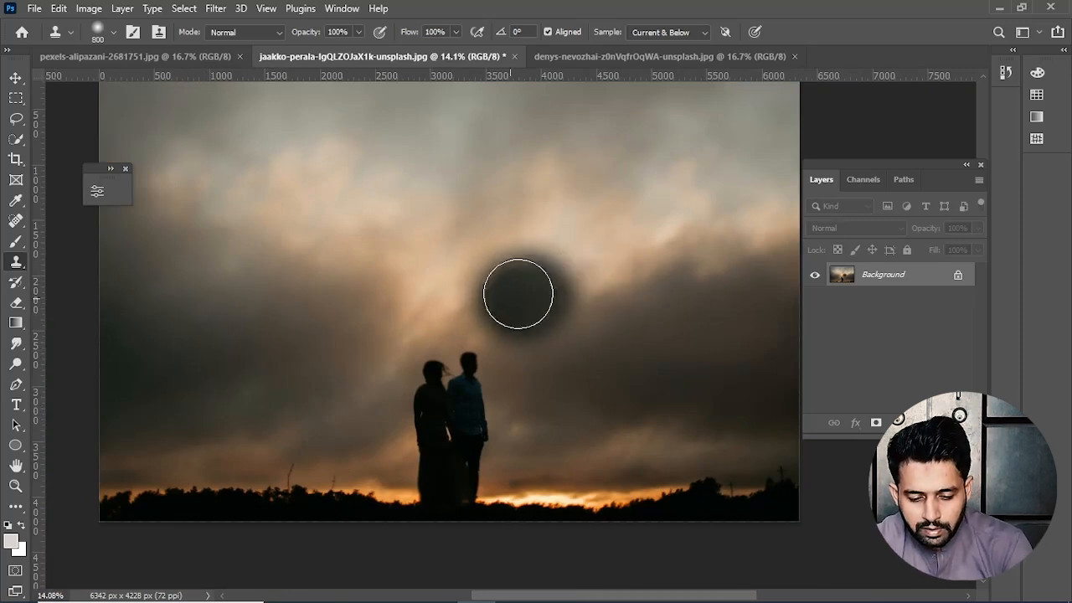
{"action": "key", "text": "ctrl+z"}
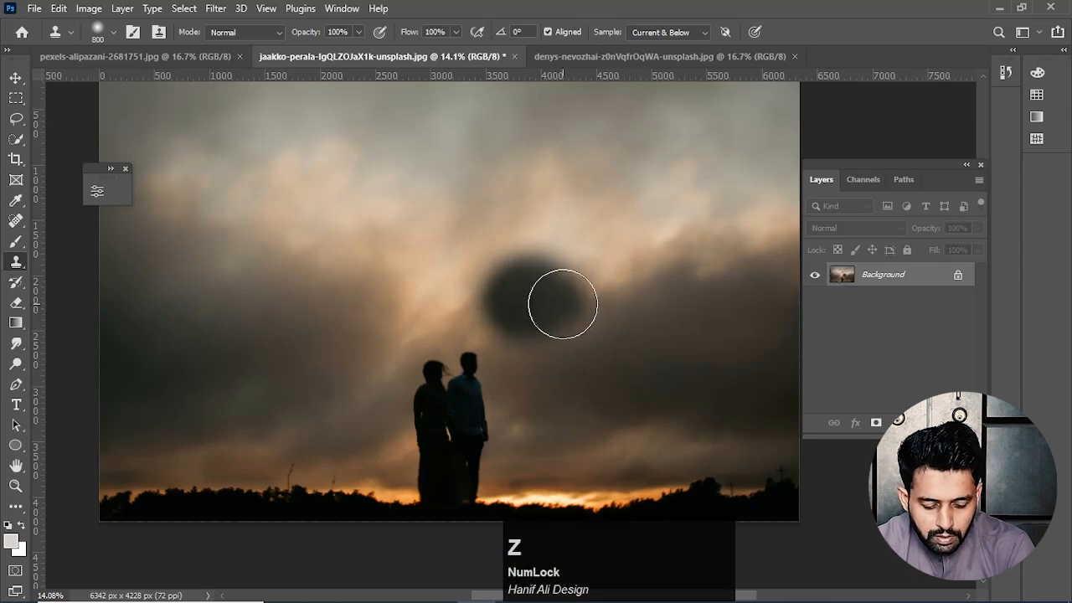
{"action": "key", "text": "ctrl+z"}
{"action": "left_click", "coordinate": [546, 299]}
{"action": "key", "text": "ctrl+z"}
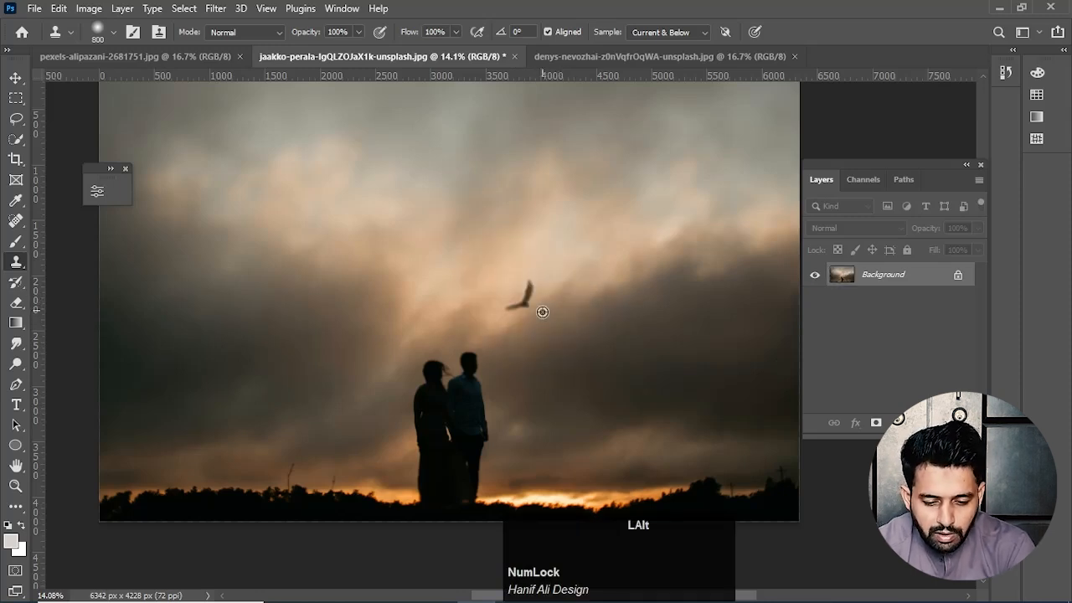
- Reduce the Clone Stamp brush size to 250 for close work around the bird
{"action": "scroll", "coordinate": [542, 308], "scroll_direction": "up", "scroll_amount": 4}
{"action": "left_click", "coordinate": [538, 310]}
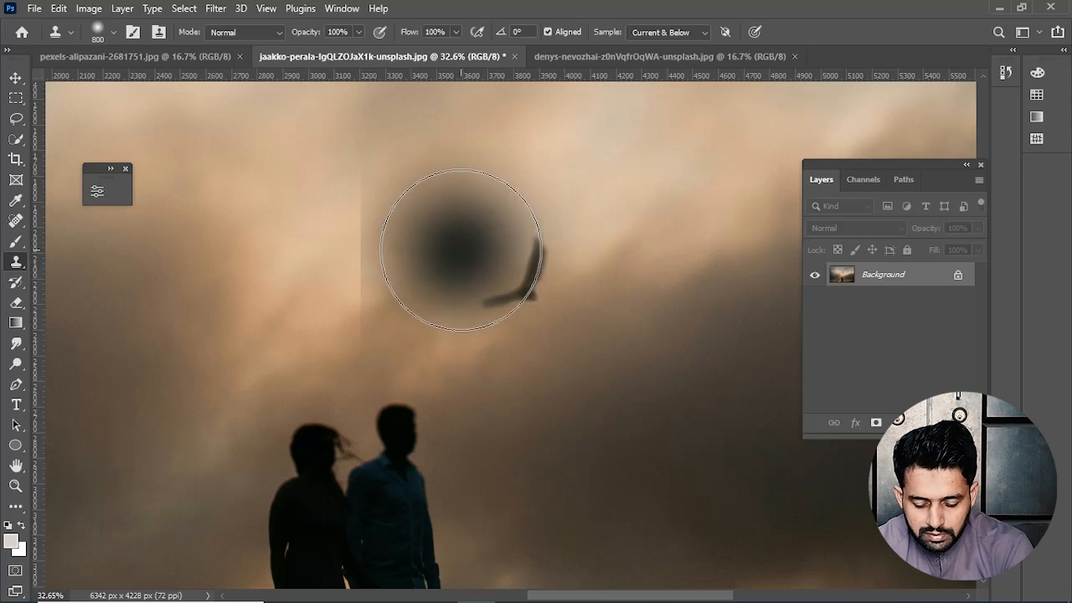
{"action": "key", "text": "bracketleft"}
{"action": "key", "text": "bracketleft"}
{"action": "key", "text": "bracketleft"}
{"action": "key", "text": "bracketleft"}
{"action": "key", "text": "bracketleft"}
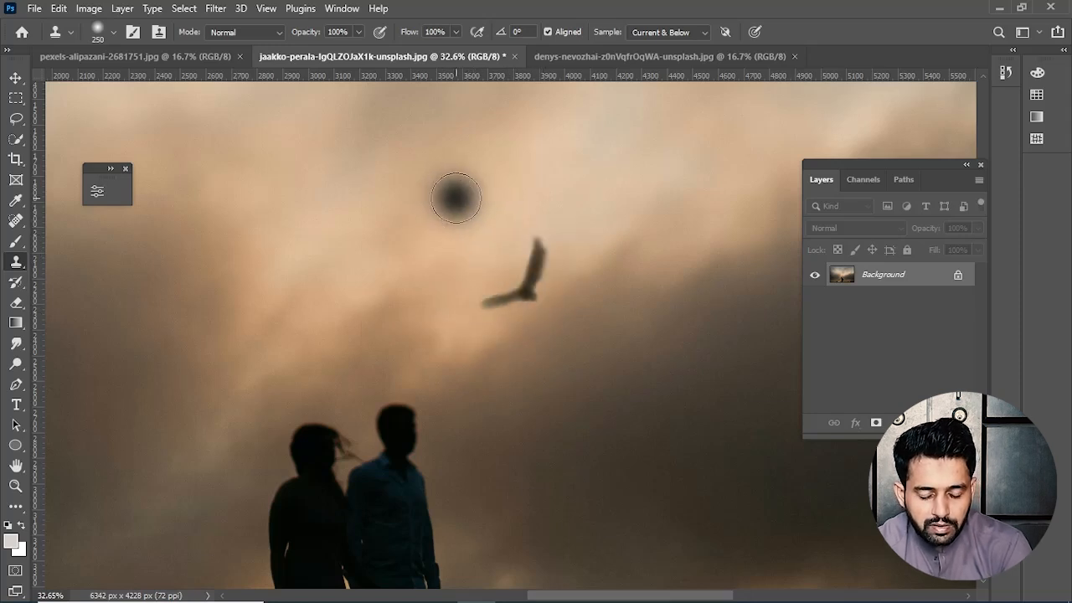
- Try removing the bird by sampling the bright cloud next to it and cloning over it, and undo the removal
{"action": "key", "text": "alt"}
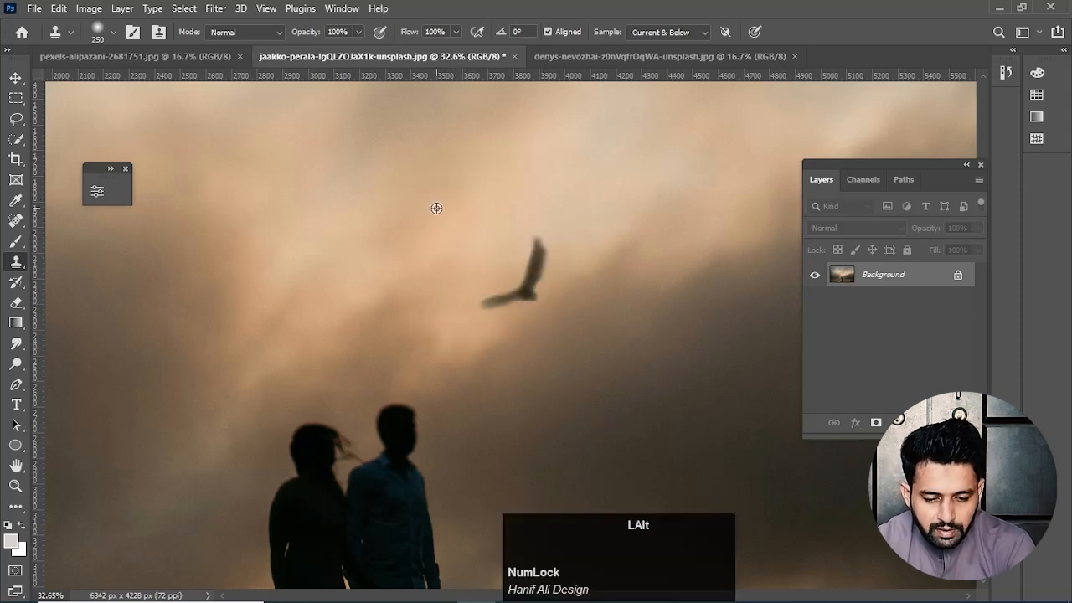
{"action": "left_click", "coordinate": [438, 205], "text": "alt"}
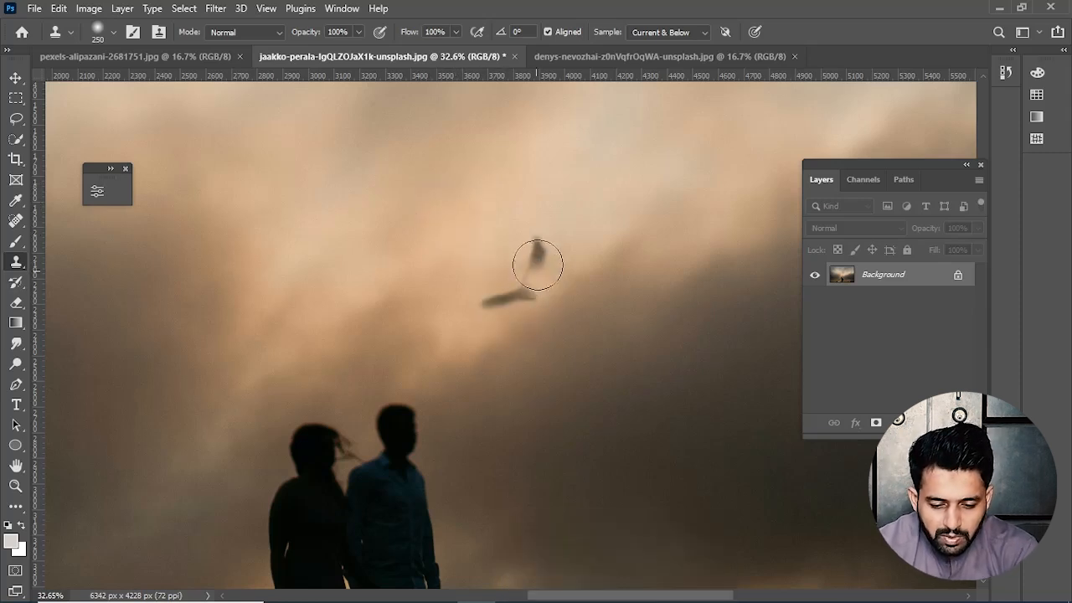
{"action": "mouse_move", "coordinate": [541, 249]}
{"action": "left_mouse_down"}
{"action": "mouse_move", "coordinate": [535, 286]}
{"action": "mouse_move", "coordinate": [486, 304]}
{"action": "left_mouse_up"}
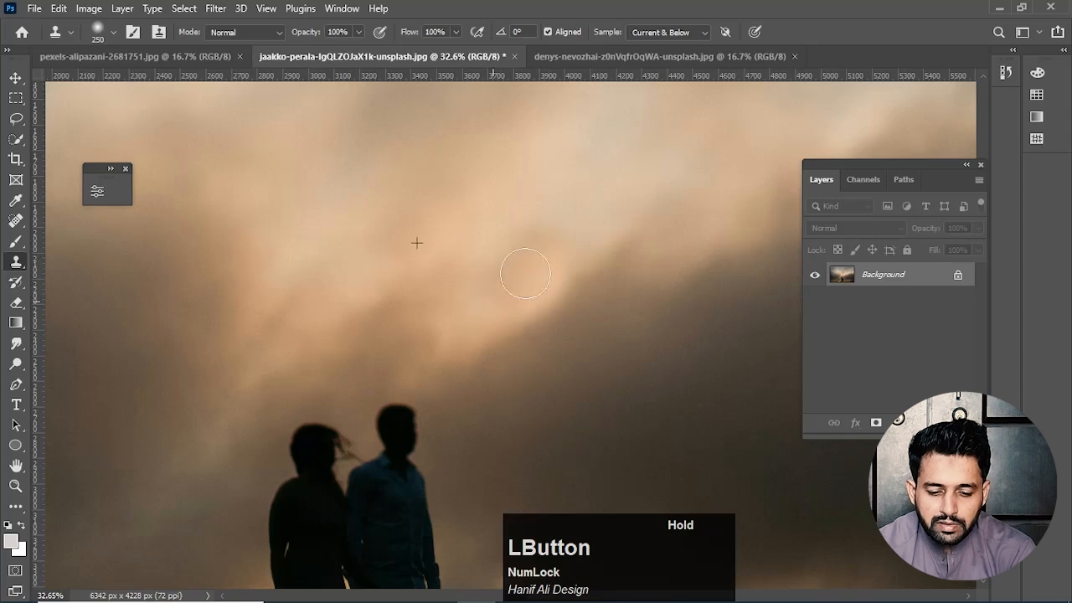
{"action": "scroll", "coordinate": [469, 382], "scroll_direction": "down", "scroll_amount": 5}
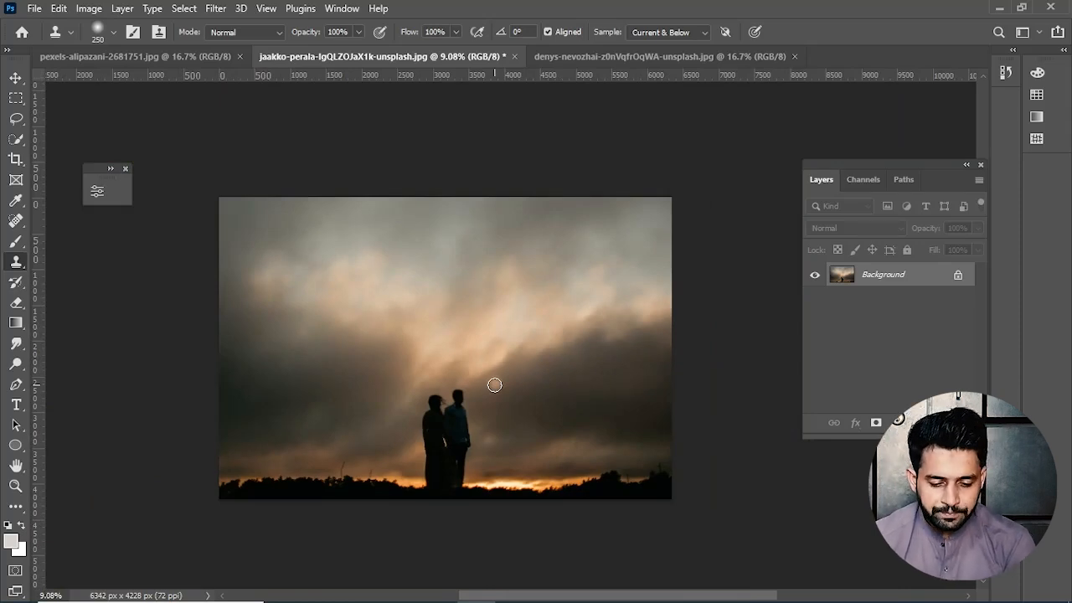
{"action": "key", "text": "ctrl+z"}
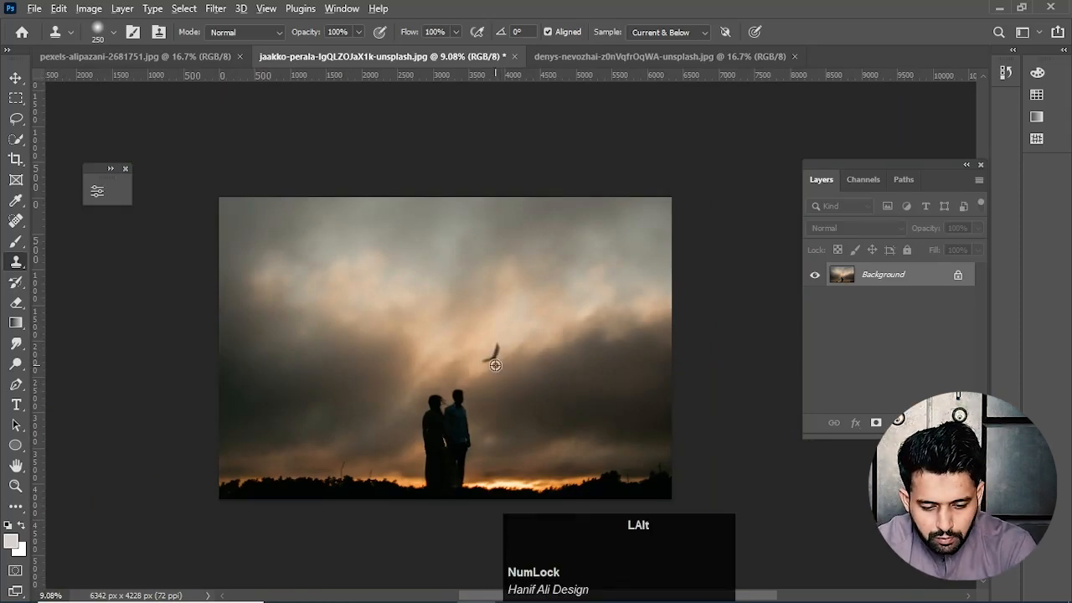
- Sample the bird as the clone source and paint a copy of it in the sky above the woman with brush size 500
{"action": "scroll", "coordinate": [495, 365], "scroll_direction": "up", "scroll_amount": 4}
{"action": "scroll", "coordinate": [486, 407], "scroll_direction": "down", "scroll_amount": 2}
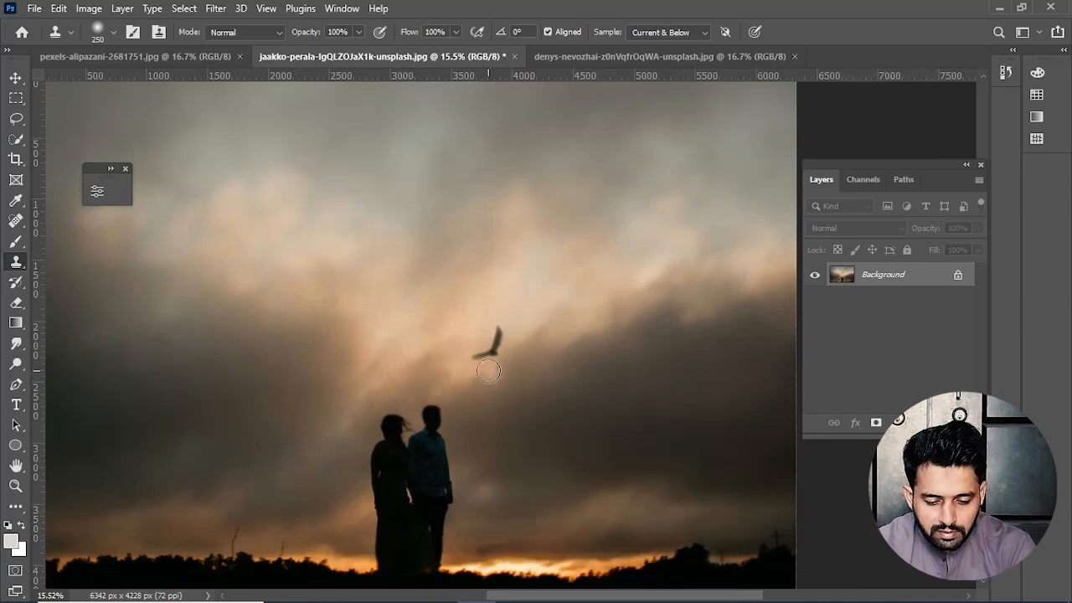
{"action": "key", "text": "alt"}
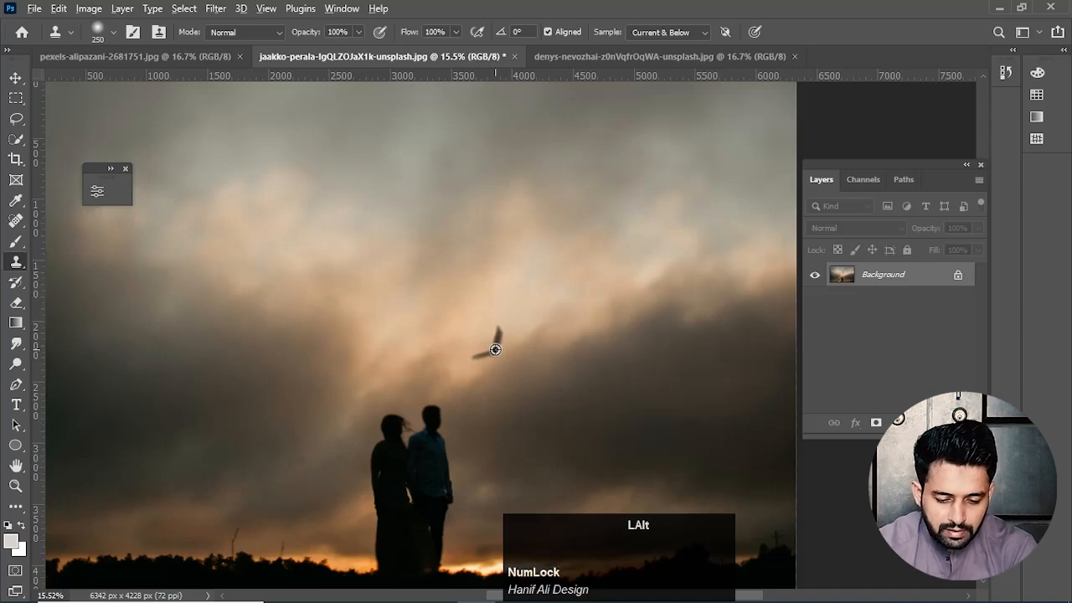
{"action": "left_click", "coordinate": [495, 349], "text": "alt"}
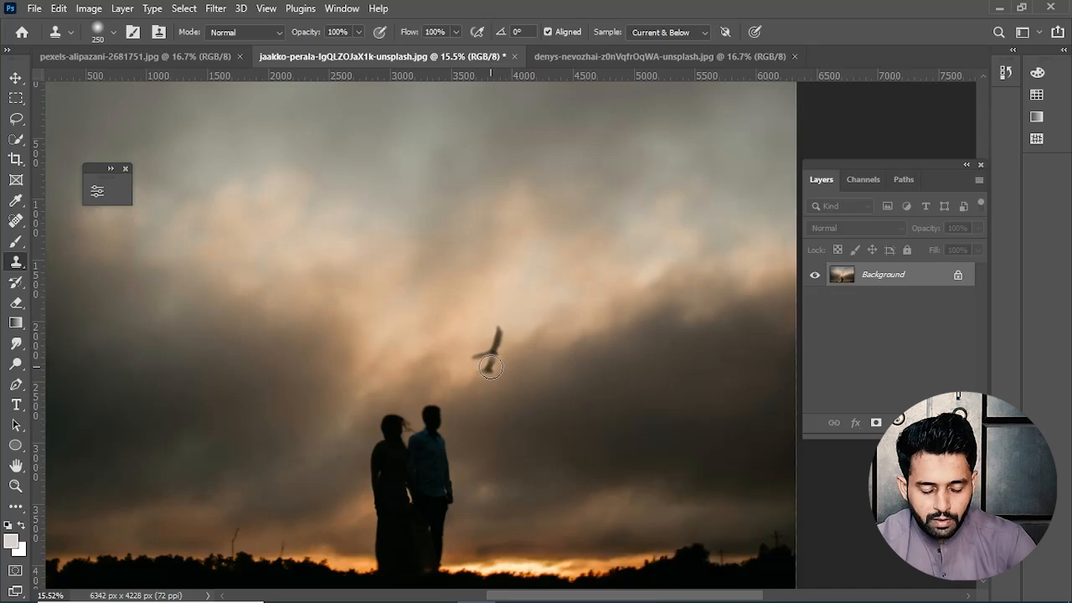
{"action": "scroll", "coordinate": [490, 367], "scroll_direction": "down", "scroll_amount": 3}
{"action": "left_click_drag", "start_coordinate": [431, 335], "coordinate": [459, 340]}
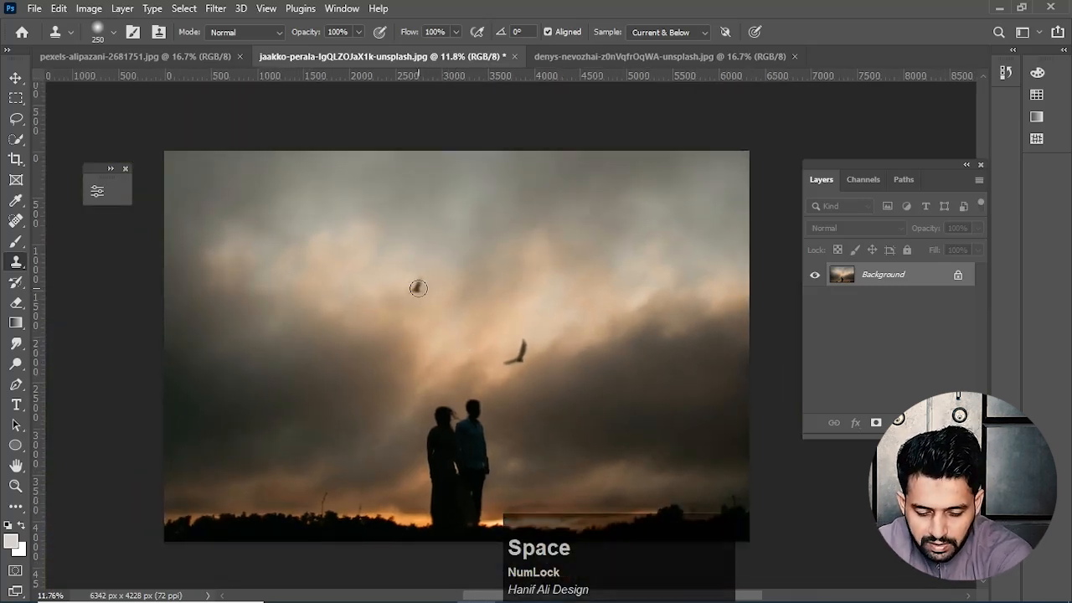
{"action": "key", "text": "bracketright"}
{"action": "key", "text": "bracketright"}
{"action": "mouse_move", "coordinate": [419, 288]}
{"action": "left_mouse_down"}
{"action": "mouse_move", "coordinate": [416, 296]}
{"action": "mouse_move", "coordinate": [419, 278]}
{"action": "left_mouse_up"}
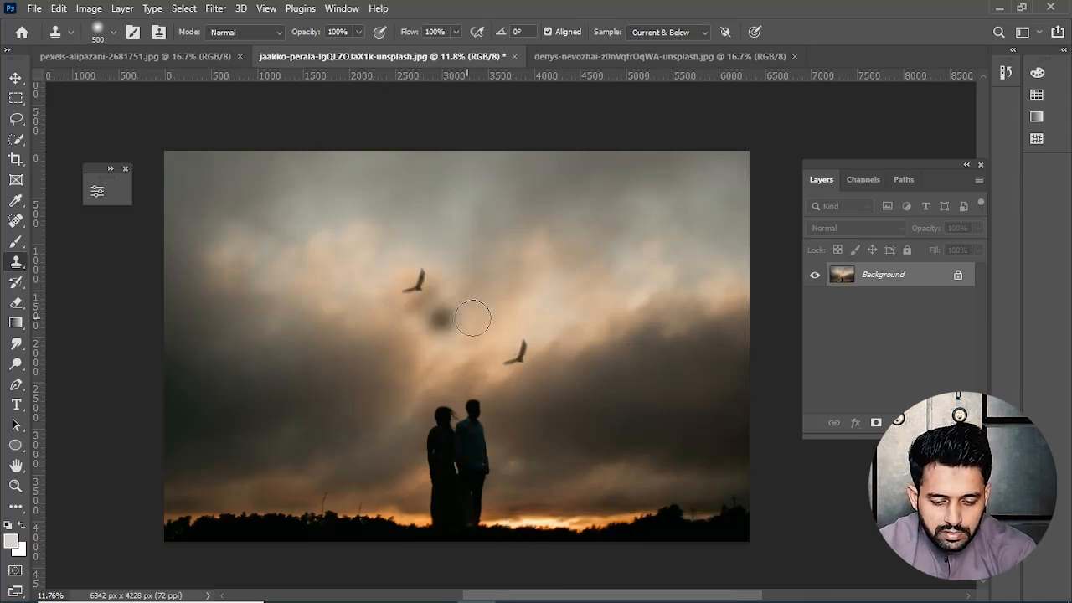
- Resample the original bird, clone it into the bright upper-right sky of the photo, and undo that copy
{"action": "key", "text": "alt"}
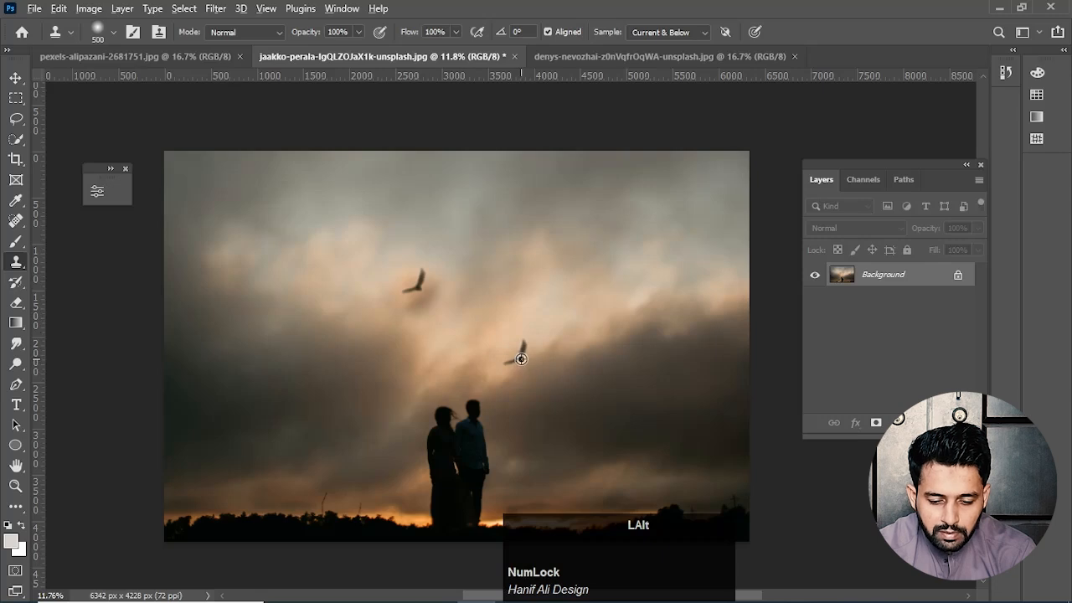
{"action": "left_click", "coordinate": [521, 359], "text": "alt"}
{"action": "left_click_drag", "start_coordinate": [694, 228], "coordinate": [695, 222]}
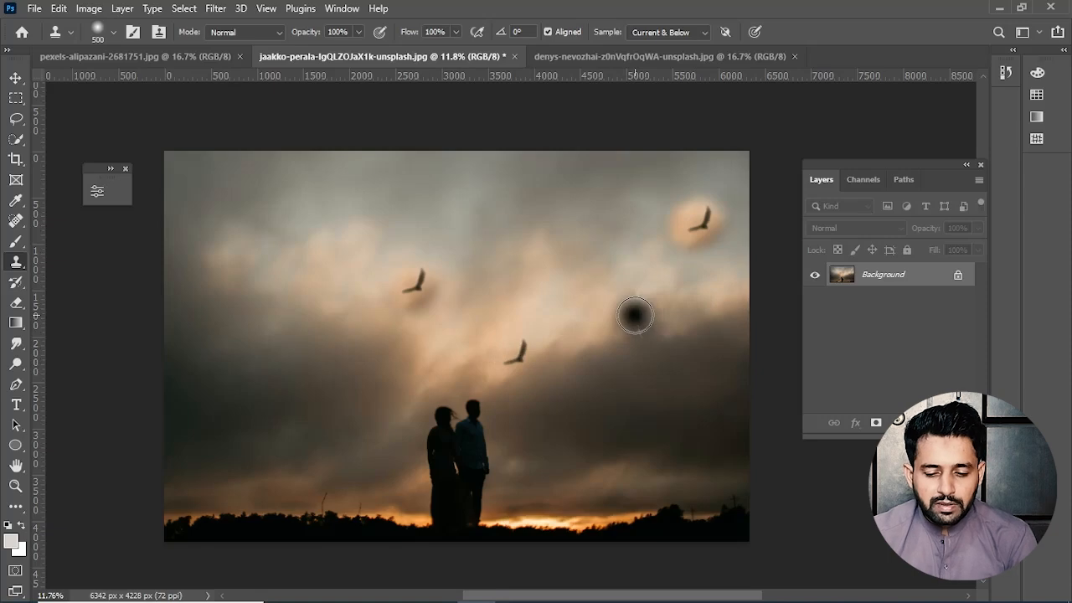
{"action": "key", "text": "ctrl+z"}
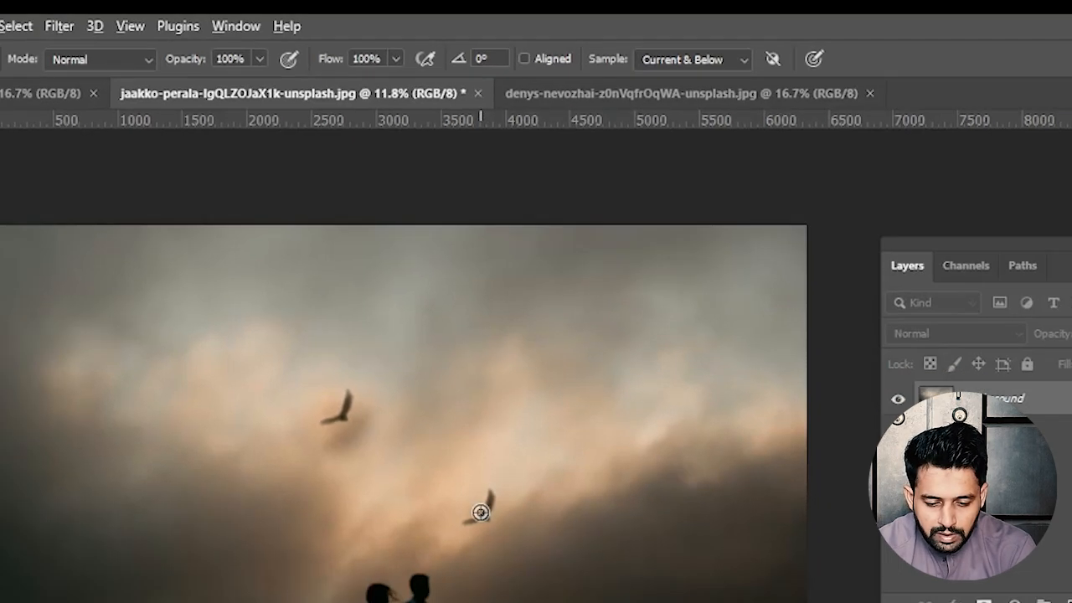
- With Aligned off, sample the original bird and clone five copies of it across the upper sky
{"action": "left_click", "coordinate": [481, 513], "text": "alt"}
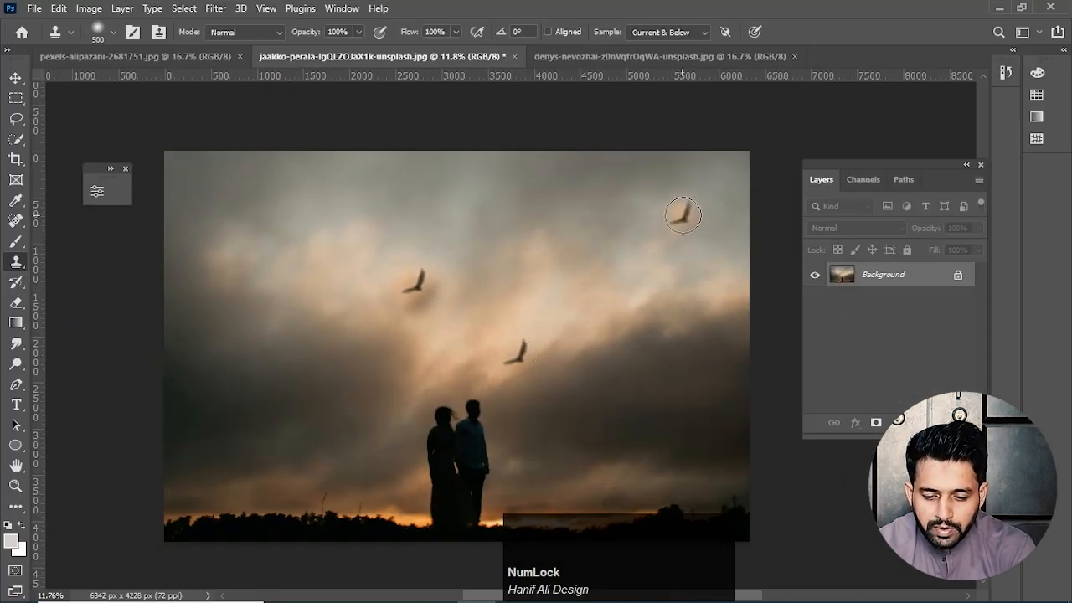
{"action": "left_click_drag", "start_coordinate": [684, 215], "coordinate": [708, 209]}
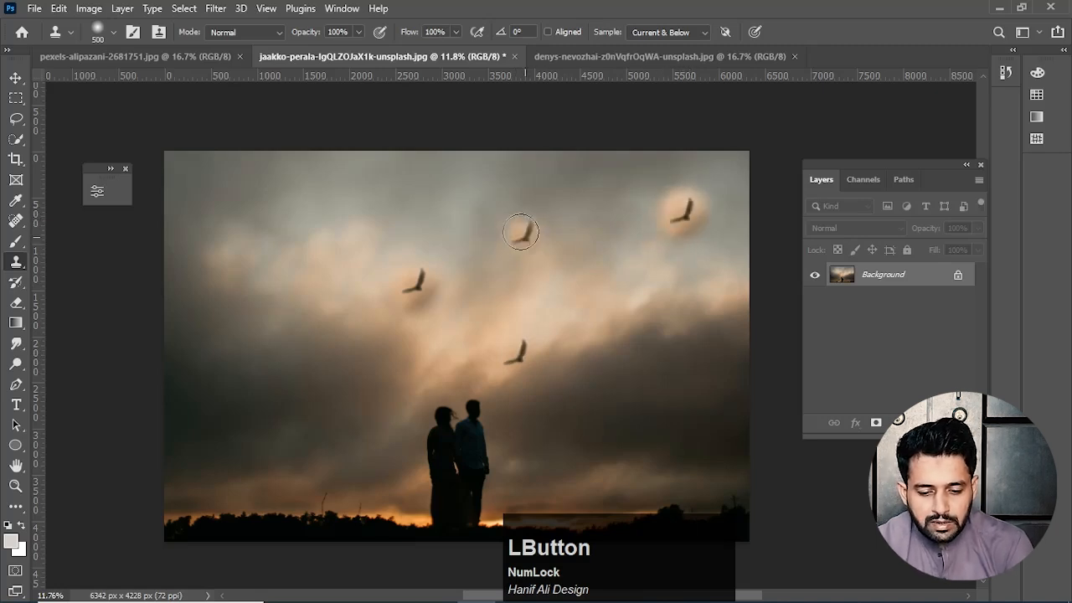
{"action": "mouse_move", "coordinate": [508, 199]}
{"action": "left_mouse_down"}
{"action": "mouse_move", "coordinate": [529, 191]}
{"action": "mouse_move", "coordinate": [521, 223]}
{"action": "left_mouse_up"}
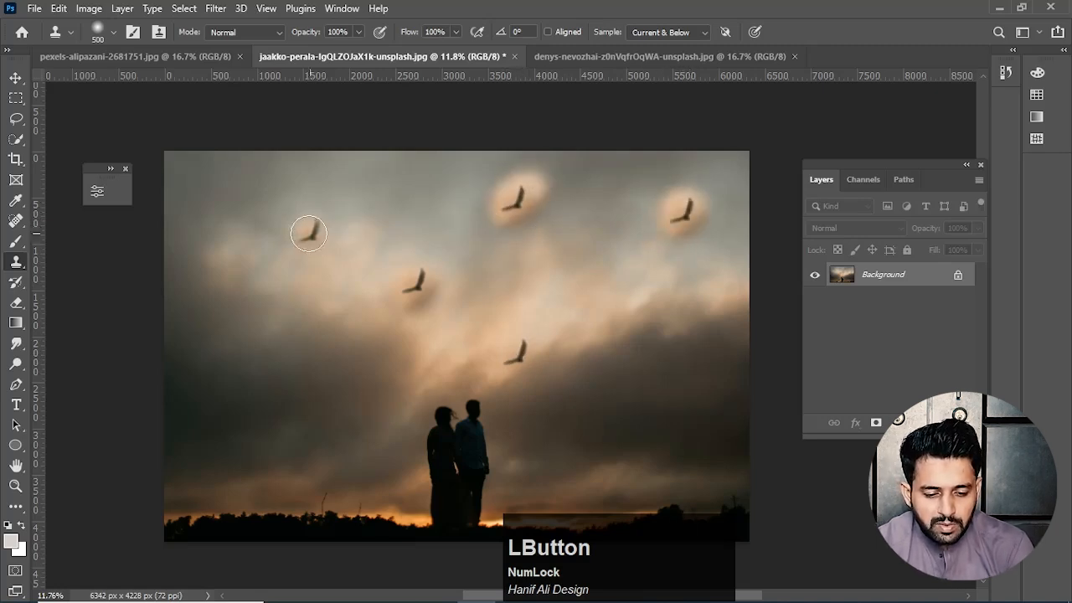
{"action": "left_click_drag", "start_coordinate": [306, 232], "coordinate": [313, 209]}
{"action": "left_click_drag", "start_coordinate": [235, 244], "coordinate": [242, 241]}
{"action": "mouse_move", "coordinate": [269, 301]}
{"action": "left_mouse_down"}
{"action": "mouse_move", "coordinate": [237, 326]}
{"action": "mouse_move", "coordinate": [251, 320]}
{"action": "left_mouse_up"}
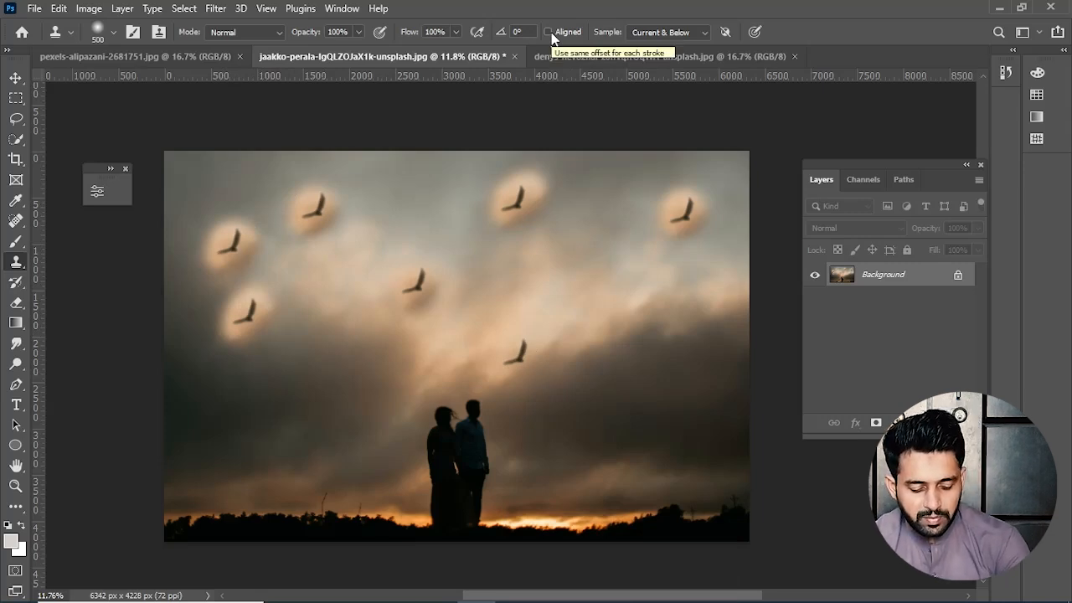
- Undo all the cloned birds, leaving only the original one in the sky
{"action": "key", "text": "ctrl+z"}
{"action": "key", "text": "ctrl+z"}
{"action": "key", "text": "ctrl+z"}
{"action": "key", "text": "ctrl+z"}
{"action": "key", "text": "ctrl+z"}
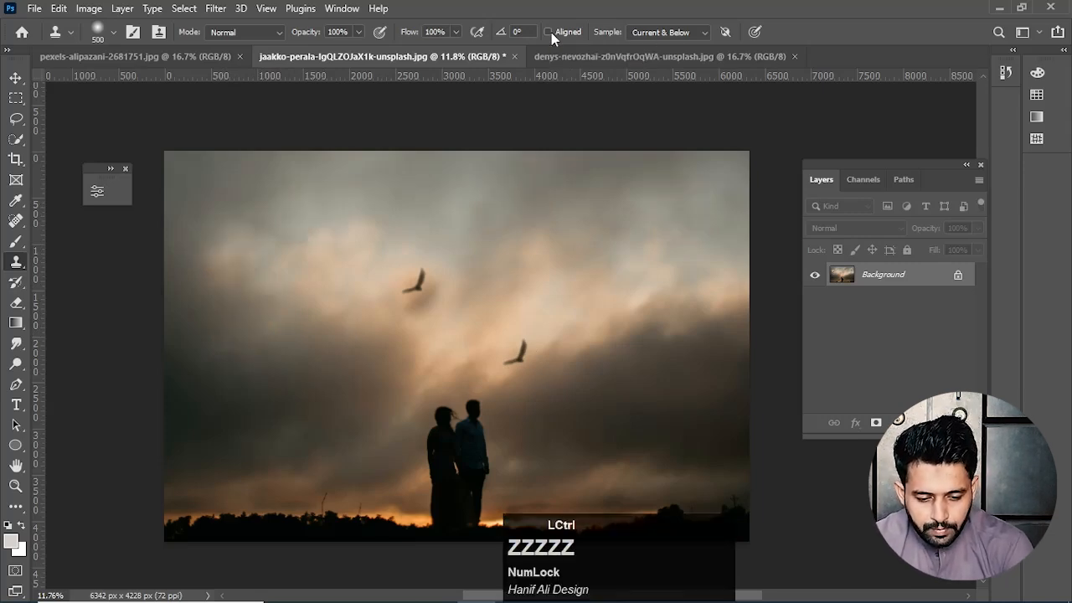
{"action": "key", "text": "ctrl+z"}
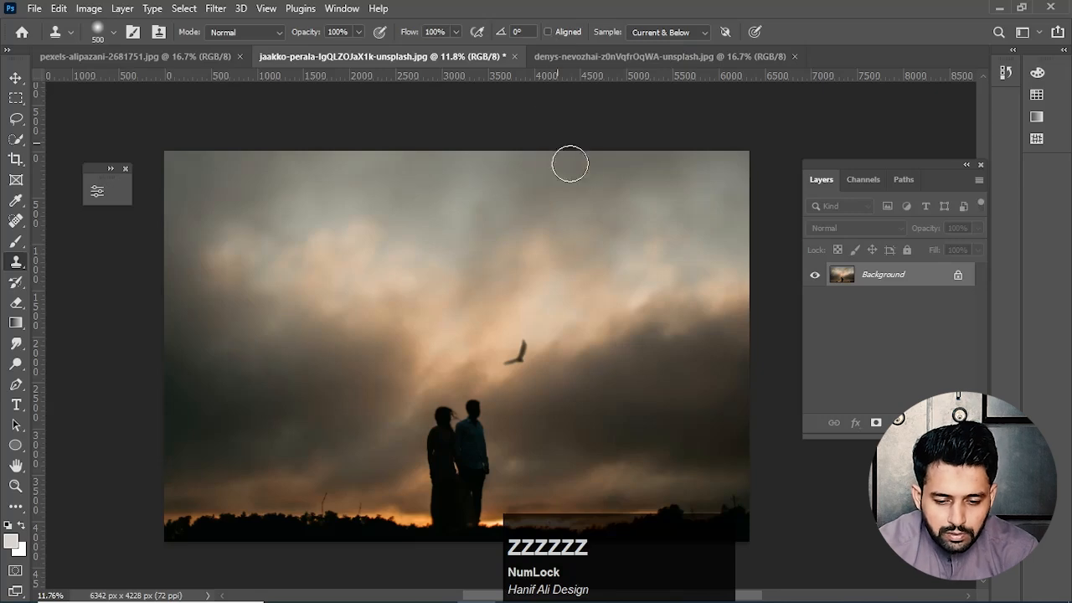
- With brush size 721 and Aligned on, clone the dark treeline into the sky along the photo's left edge
{"action": "left_click_drag", "start_coordinate": [209, 473], "coordinate": [242, 431]}
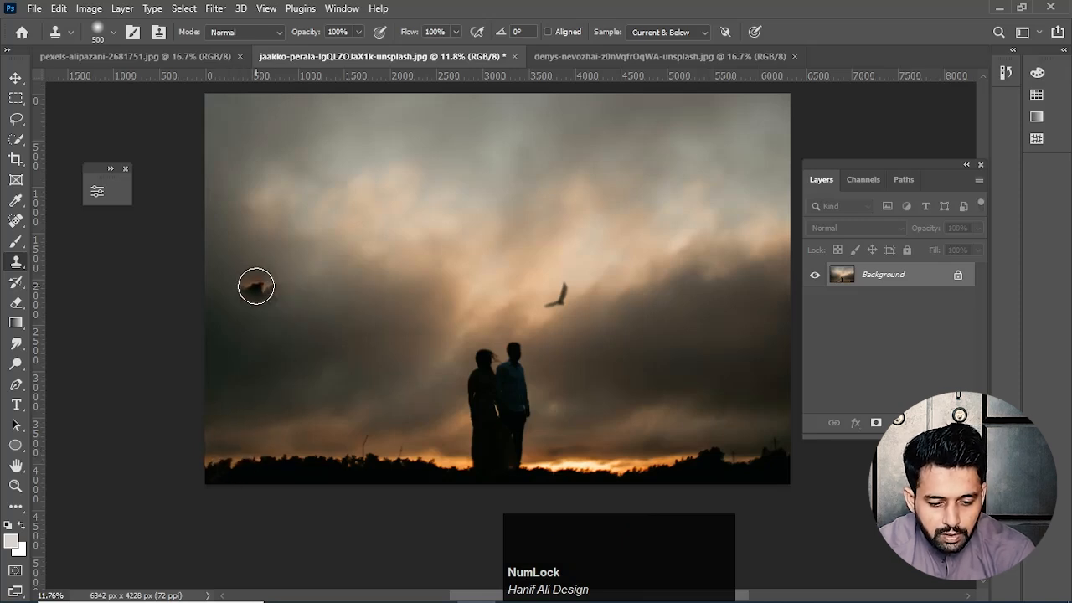
{"action": "right_click", "coordinate": [256, 286], "text": "alt"}
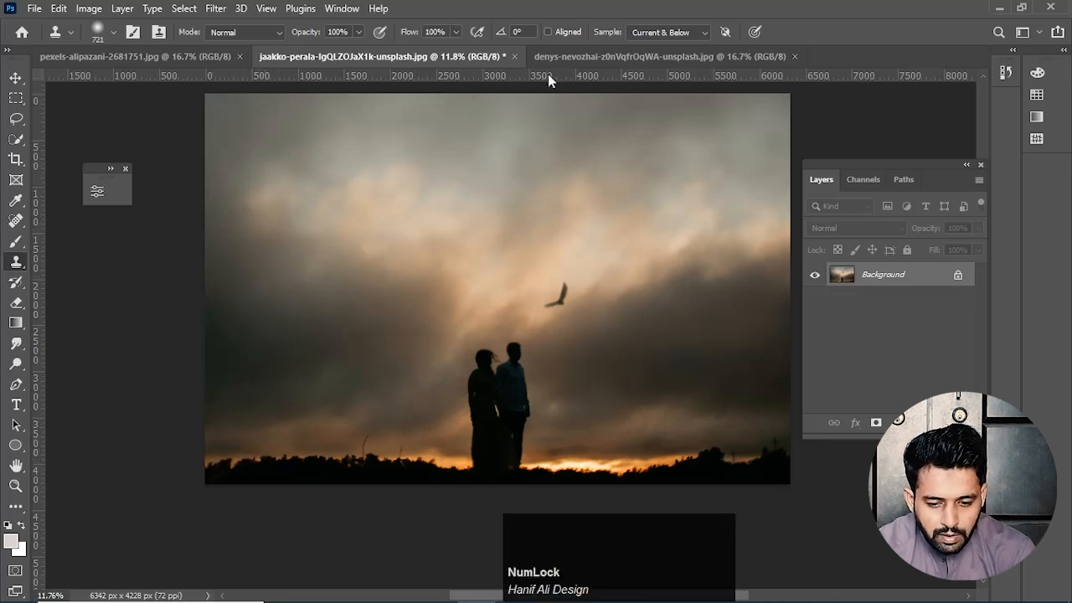
{"action": "left_click", "coordinate": [548, 31]}
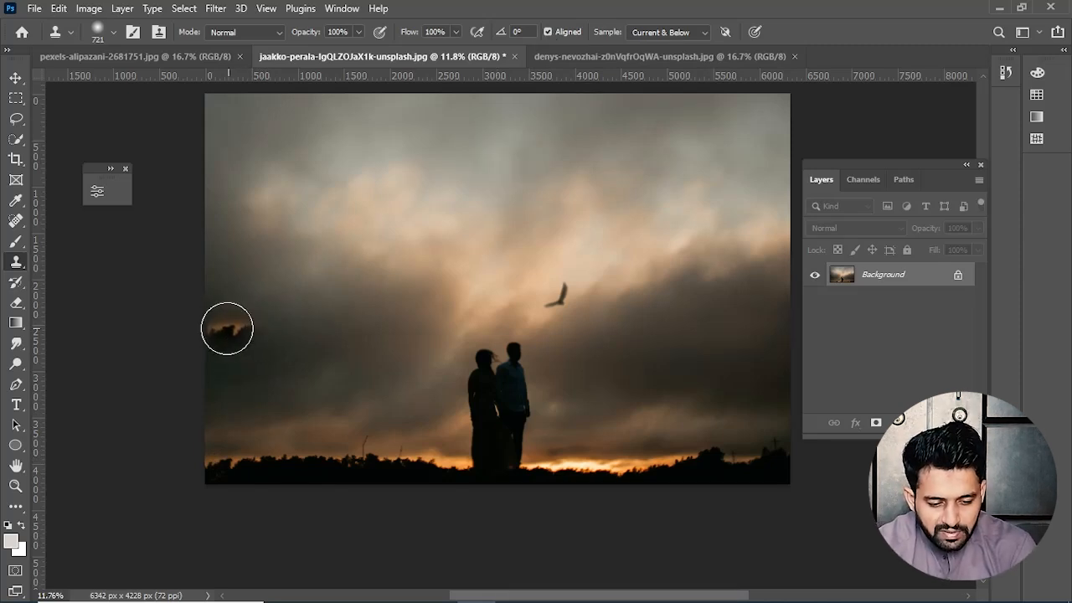
{"action": "mouse_move", "coordinate": [222, 329]}
{"action": "left_mouse_down"}
{"action": "mouse_move", "coordinate": [225, 338]}
{"action": "mouse_move", "coordinate": [280, 320]}
{"action": "left_mouse_up"}
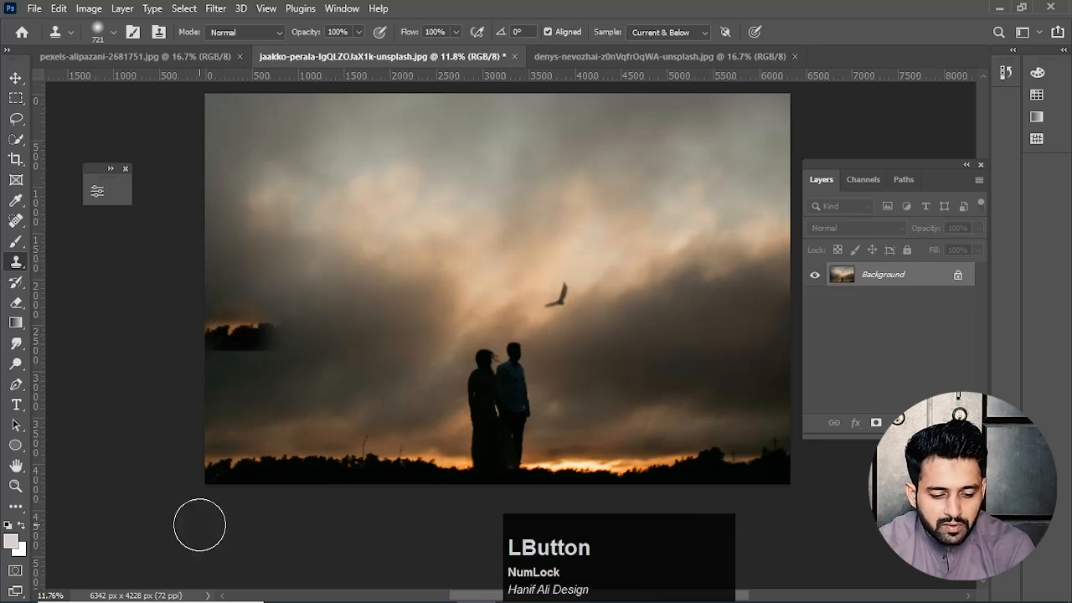
{"action": "left_click_drag", "start_coordinate": [256, 323], "coordinate": [293, 331]}
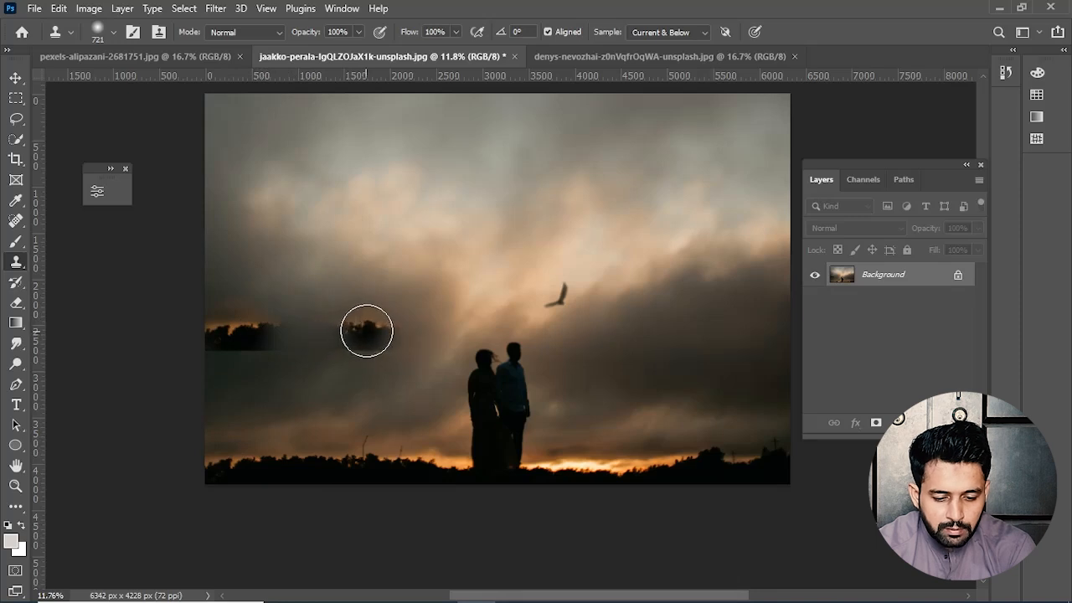
- Enlarge the brush to 1061 and extend the aligned clone across the sky until it includes the treeline and the couple
{"action": "right_click", "coordinate": [376, 327], "text": "alt"}
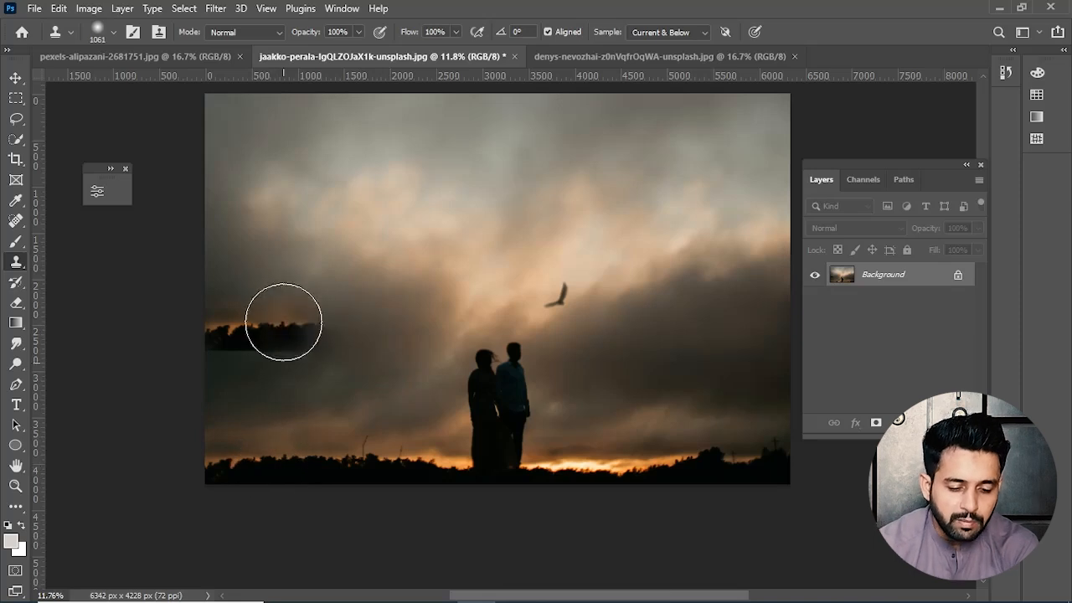
{"action": "mouse_move", "coordinate": [282, 318]}
{"action": "left_mouse_down"}
{"action": "mouse_move", "coordinate": [282, 353]}
{"action": "mouse_move", "coordinate": [348, 336]}
{"action": "left_mouse_up"}
{"action": "key", "text": "ctrl+z"}
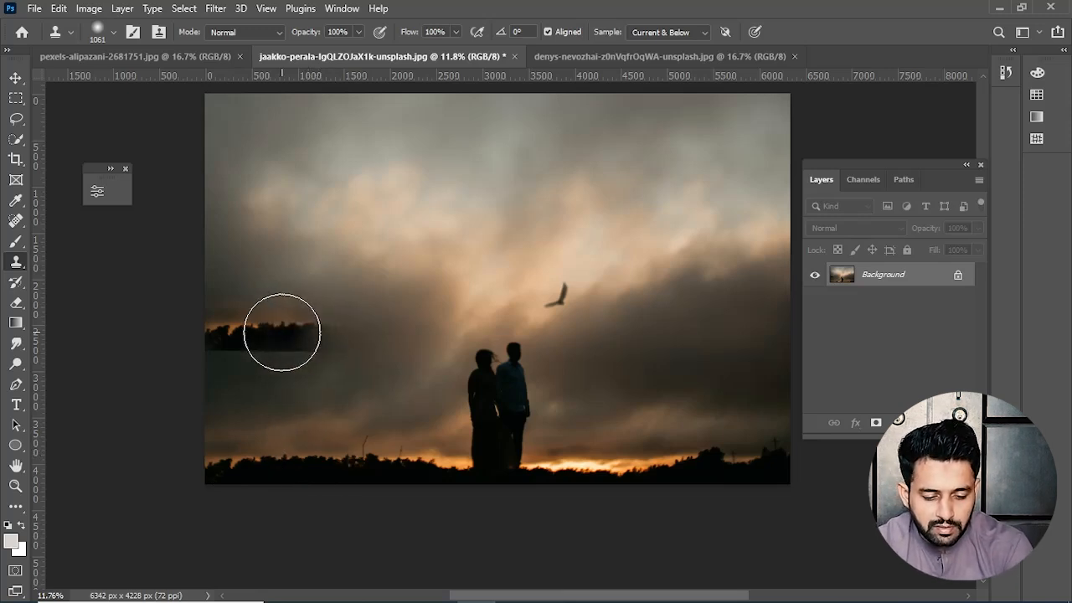
{"action": "mouse_move", "coordinate": [283, 332]}
{"action": "left_mouse_down"}
{"action": "mouse_move", "coordinate": [434, 325]}
{"action": "mouse_move", "coordinate": [461, 304]}
{"action": "mouse_move", "coordinate": [485, 326]}
{"action": "mouse_move", "coordinate": [527, 288]}
{"action": "mouse_move", "coordinate": [567, 295]}
{"action": "left_mouse_up"}
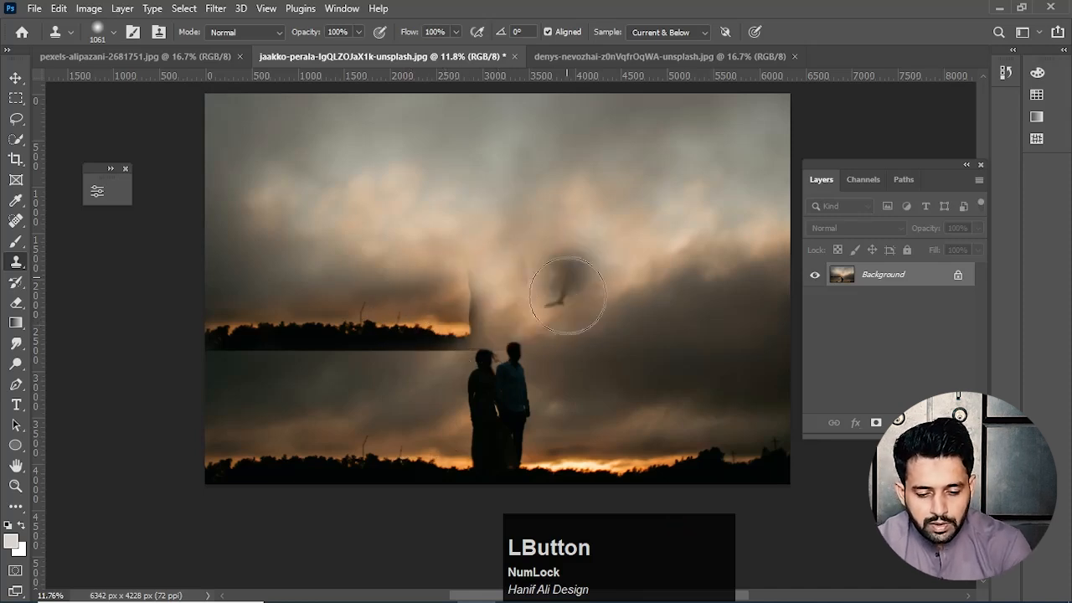
{"action": "mouse_move", "coordinate": [486, 315]}
{"action": "left_mouse_down"}
{"action": "mouse_move", "coordinate": [498, 209]}
{"action": "mouse_move", "coordinate": [472, 247]}
{"action": "mouse_move", "coordinate": [495, 244]}
{"action": "mouse_move", "coordinate": [512, 216]}
{"action": "mouse_move", "coordinate": [508, 275]}
{"action": "mouse_move", "coordinate": [531, 296]}
{"action": "left_mouse_up"}
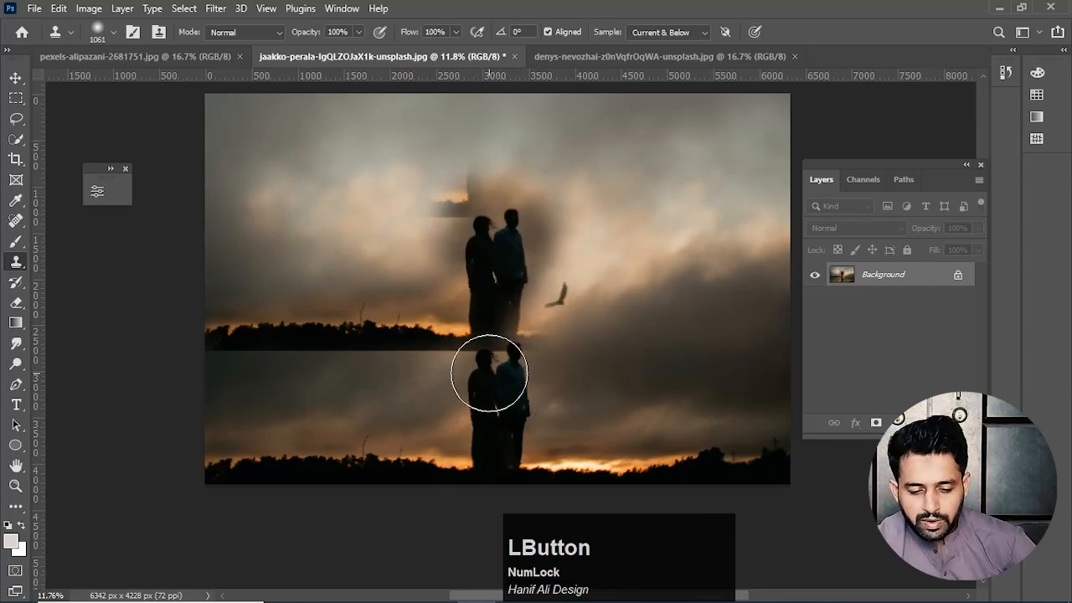
{"action": "mouse_move", "coordinate": [523, 262]}
{"action": "left_mouse_down"}
{"action": "mouse_move", "coordinate": [479, 260]}
{"action": "mouse_move", "coordinate": [486, 118]}
{"action": "left_mouse_up"}
- Undo the aligned strokes that cloned the treeline and the couple into the sky
{"action": "key", "text": "ctrl+z"}
{"action": "key", "text": "ctrl+z"}
{"action": "key", "text": "ctrl+z"}
{"action": "key", "text": "ctrl+z"}
{"action": "key", "text": "ctrl+z"}
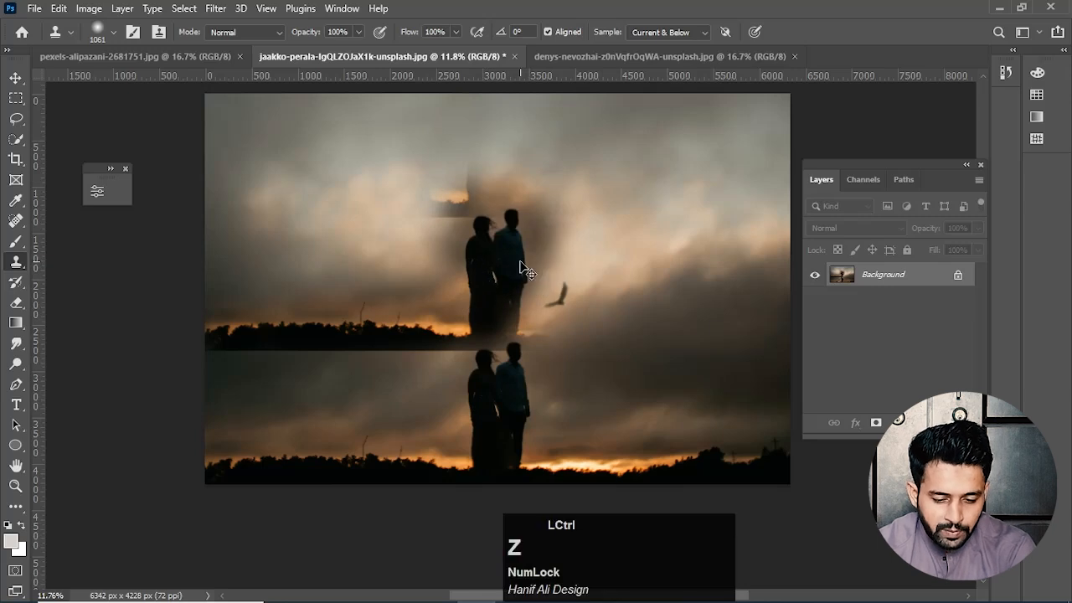
{"action": "key", "text": "ctrl+z"}
{"action": "key", "text": "ctrl+z"}
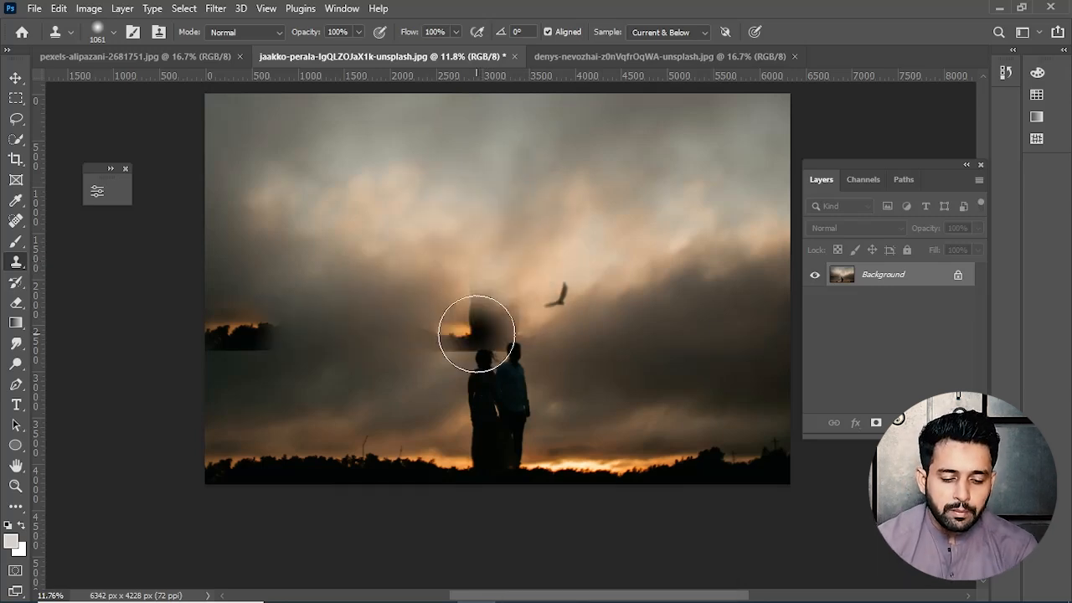
{"action": "key", "text": "ctrl+z"}
- Resample the treeline, clone the landscape with the couple across the middle of the sky, and undo the cloning
{"action": "left_click", "coordinate": [245, 454], "text": "alt"}
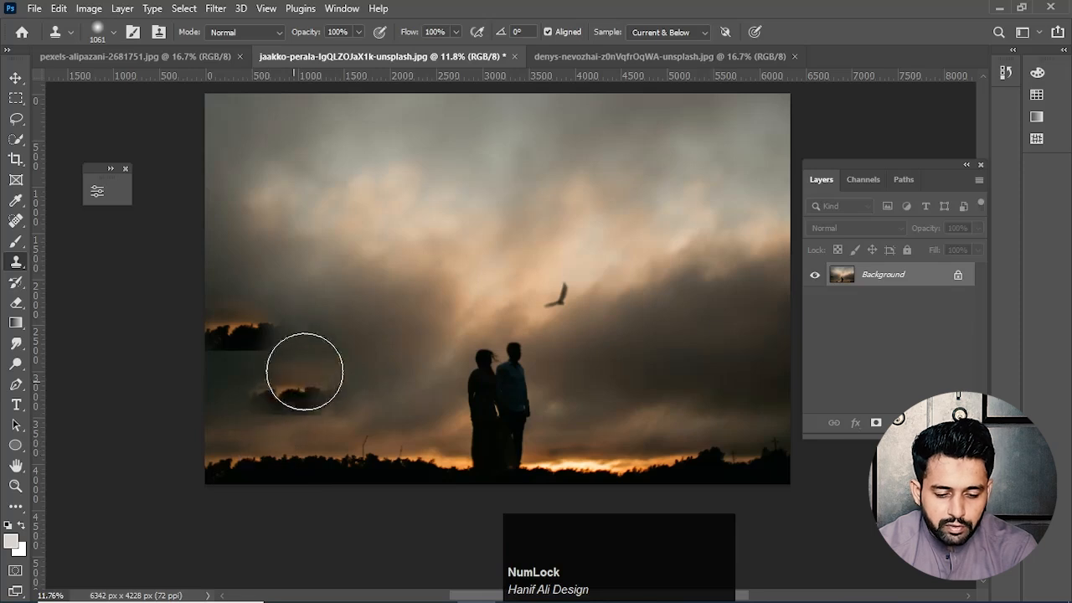
{"action": "mouse_move", "coordinate": [349, 348]}
{"action": "left_mouse_down"}
{"action": "mouse_move", "coordinate": [404, 313]}
{"action": "mouse_move", "coordinate": [458, 320]}
{"action": "mouse_move", "coordinate": [472, 348]}
{"action": "mouse_move", "coordinate": [468, 331]}
{"action": "mouse_move", "coordinate": [516, 291]}
{"action": "mouse_move", "coordinate": [602, 296]}
{"action": "mouse_move", "coordinate": [605, 328]}
{"action": "mouse_move", "coordinate": [519, 295]}
{"action": "mouse_move", "coordinate": [567, 224]}
{"action": "mouse_move", "coordinate": [685, 232]}
{"action": "mouse_move", "coordinate": [670, 298]}
{"action": "mouse_move", "coordinate": [635, 299]}
{"action": "mouse_move", "coordinate": [720, 255]}
{"action": "mouse_move", "coordinate": [661, 332]}
{"action": "left_mouse_up"}
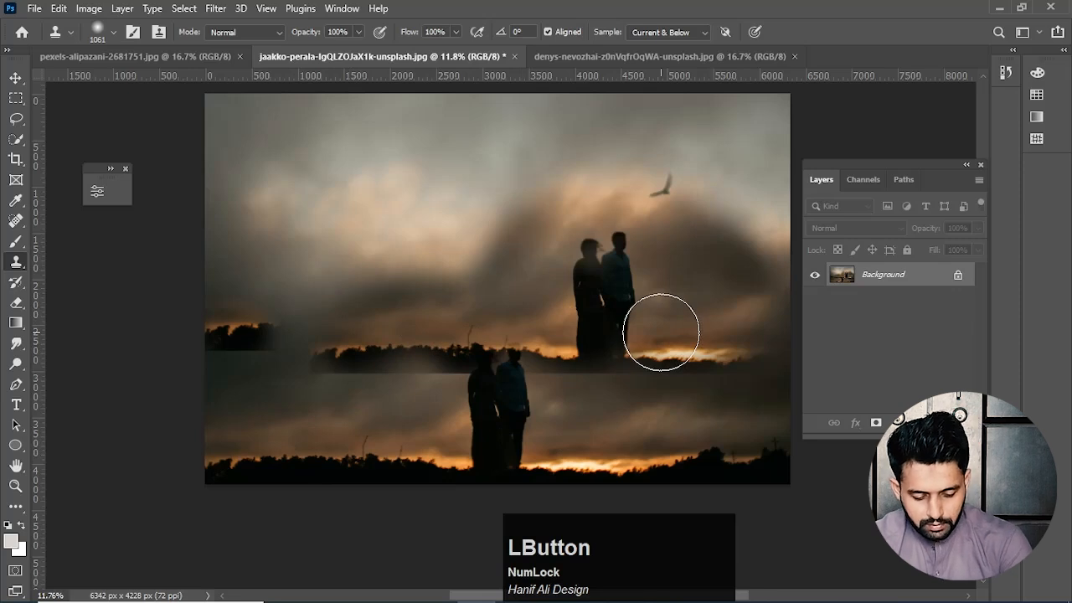
{"action": "key", "text": "ctrl+z"}
{"action": "key", "text": "ctrl+z"}
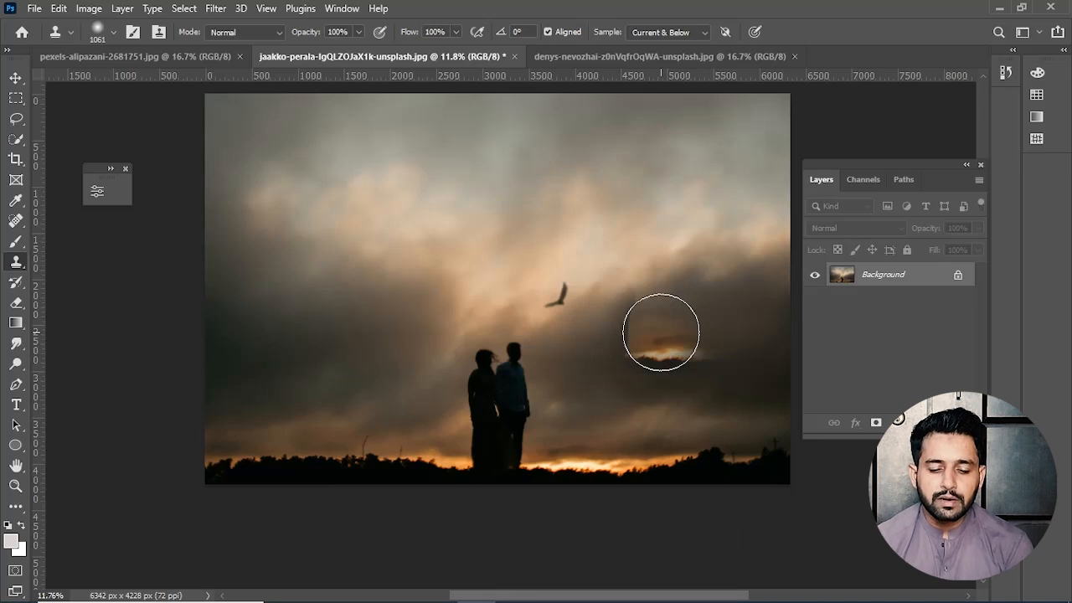
- With brush size 670 and Aligned off, sample the original bird and clone copies into the left and central sky
{"action": "mouse_move", "coordinate": [610, 313]}
{"action": "left_mouse_down", "text": "alt"}
{"action": "mouse_move", "coordinate": [572, 315]}
{"action": "mouse_move", "coordinate": [560, 300]}
{"action": "left_mouse_up", "text": "alt"}
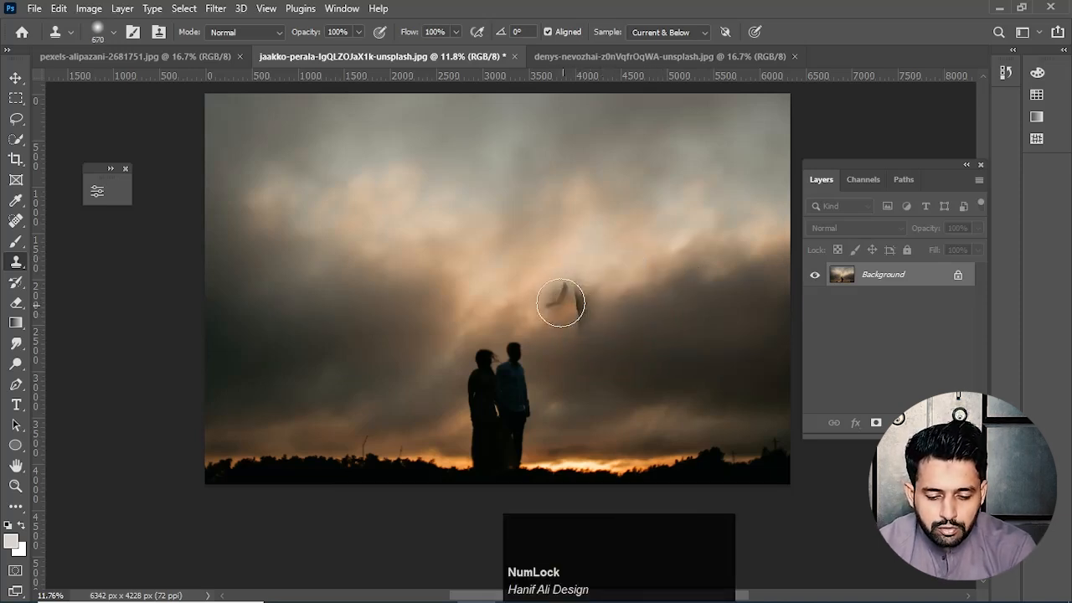
{"action": "left_click", "coordinate": [559, 298], "text": "alt"}
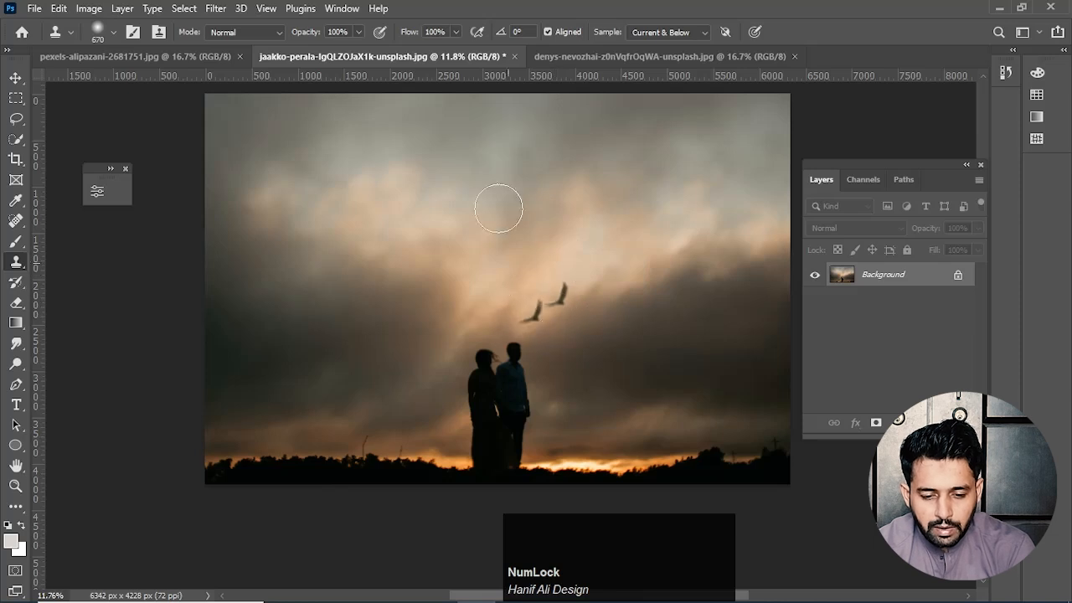
{"action": "left_click", "coordinate": [548, 32]}
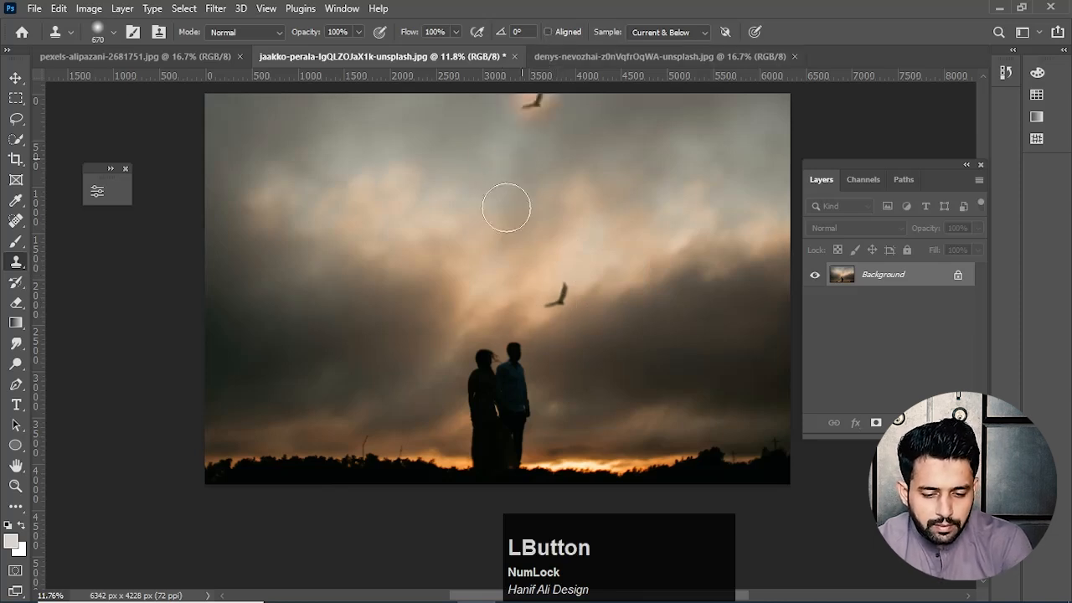
{"action": "left_click", "coordinate": [257, 386]}
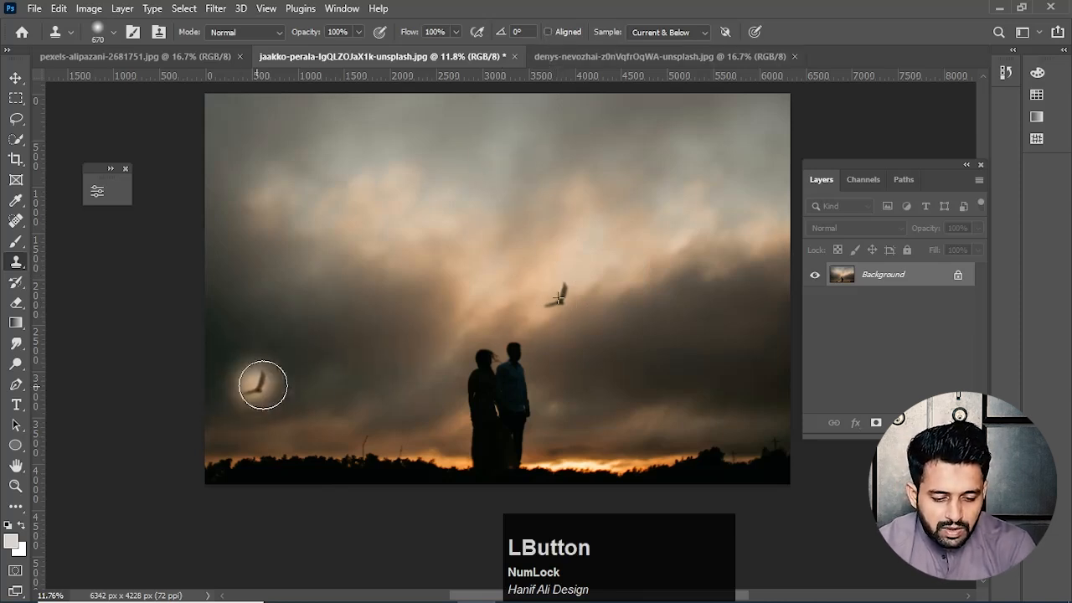
{"action": "left_click", "coordinate": [395, 356]}
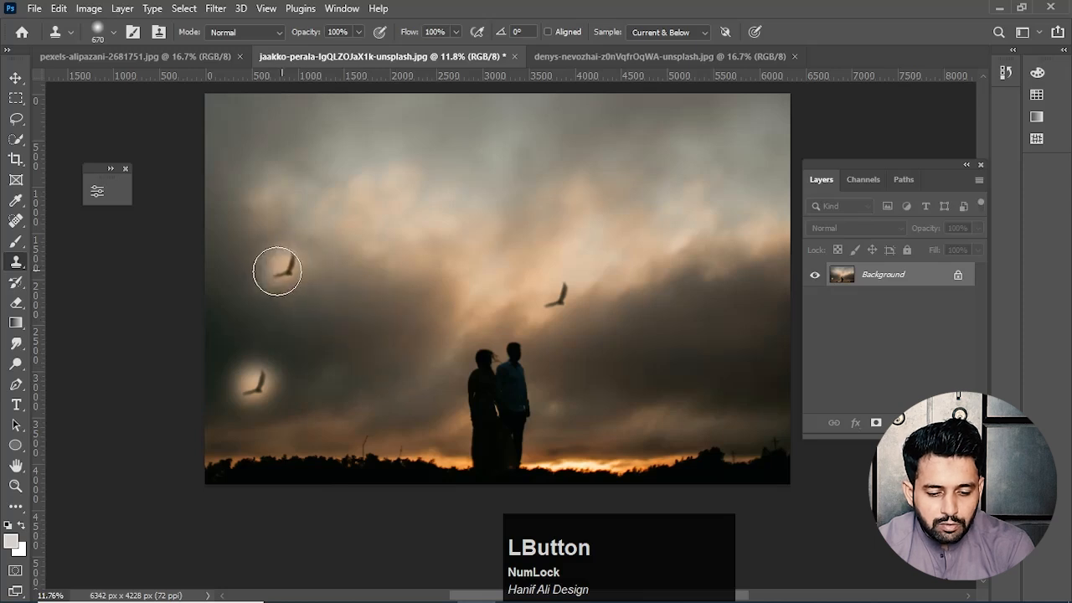
{"action": "left_click", "coordinate": [281, 215]}
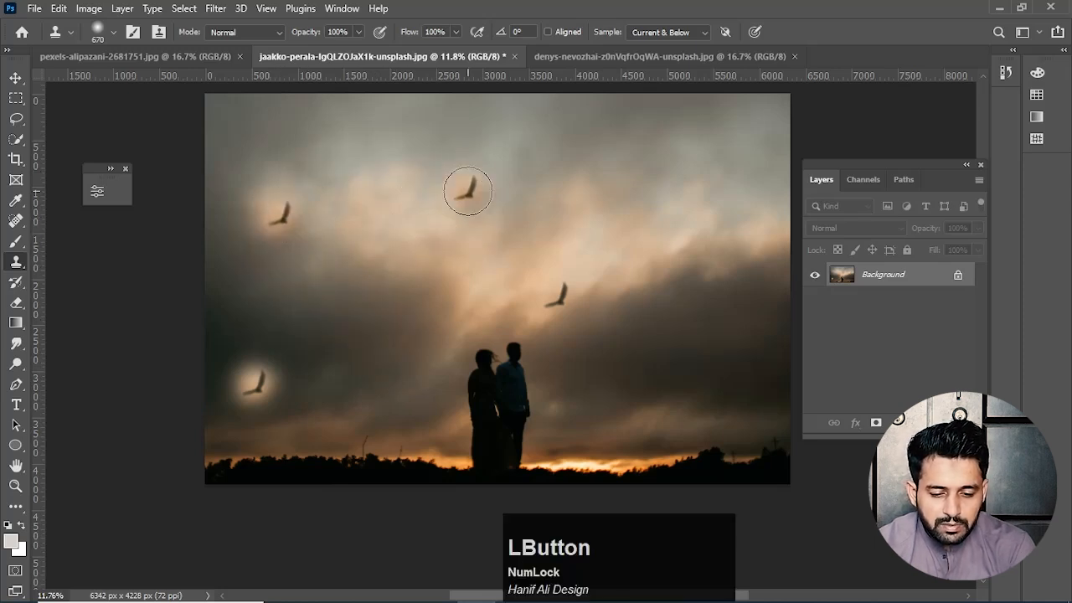
{"action": "mouse_move", "coordinate": [467, 186]}
{"action": "left_mouse_down"}
{"action": "mouse_move", "coordinate": [518, 186]}
{"action": "mouse_move", "coordinate": [510, 221]}
{"action": "mouse_move", "coordinate": [509, 189]}
{"action": "mouse_move", "coordinate": [553, 179]}
{"action": "mouse_move", "coordinate": [564, 237]}
{"action": "left_mouse_up"}
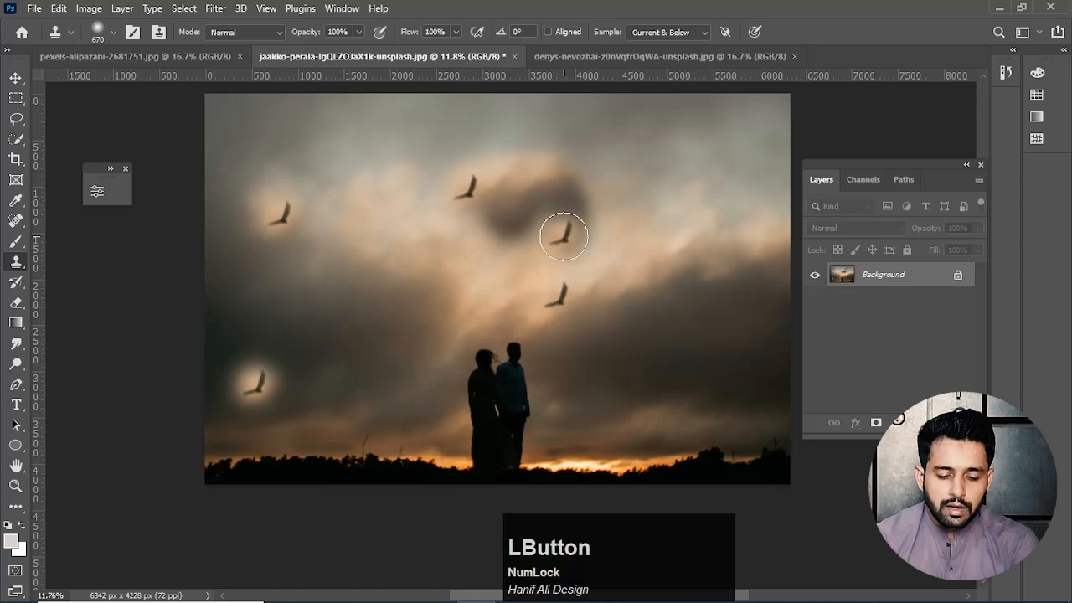
{"action": "key", "text": "ctrl+z"}
- Clone nine more copies of the bird across the upper and right sky
{"action": "left_click", "coordinate": [480, 174]}
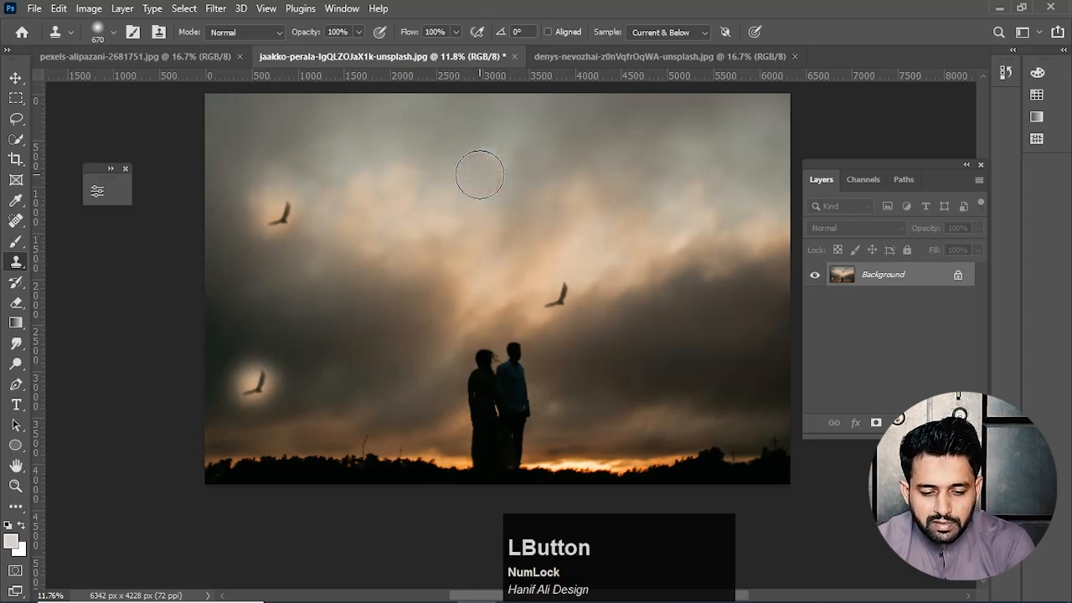
{"action": "left_click", "coordinate": [562, 155]}
{"action": "left_click", "coordinate": [634, 198]}
{"action": "left_click", "coordinate": [622, 263]}
{"action": "left_click", "coordinate": [666, 264]}
{"action": "left_click", "coordinate": [729, 221]}
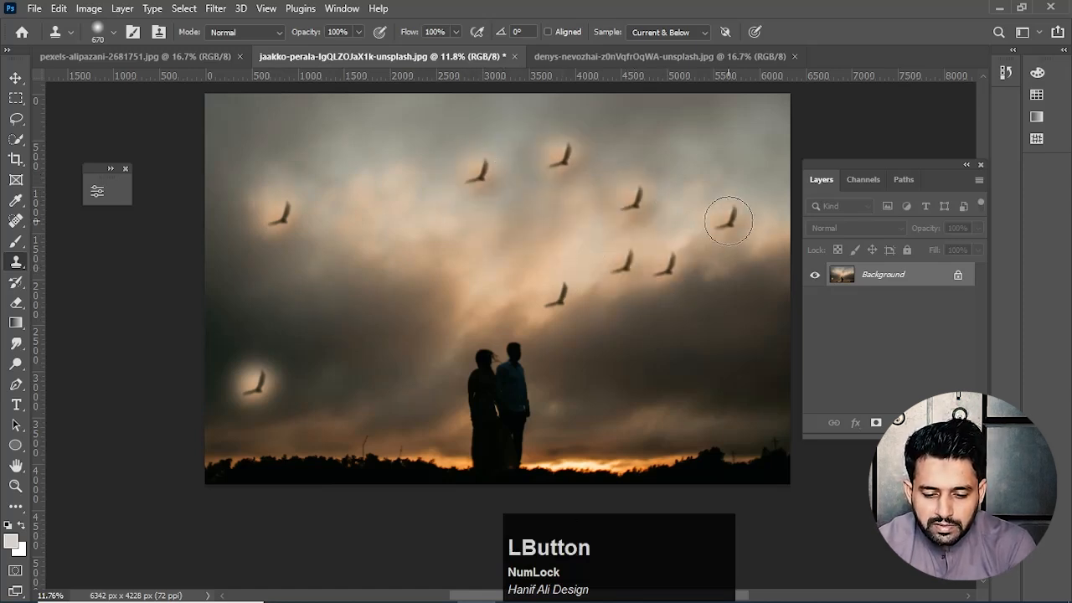
{"action": "left_click", "coordinate": [741, 153]}
{"action": "left_click", "coordinate": [683, 127]}
{"action": "left_click", "coordinate": [490, 144]}
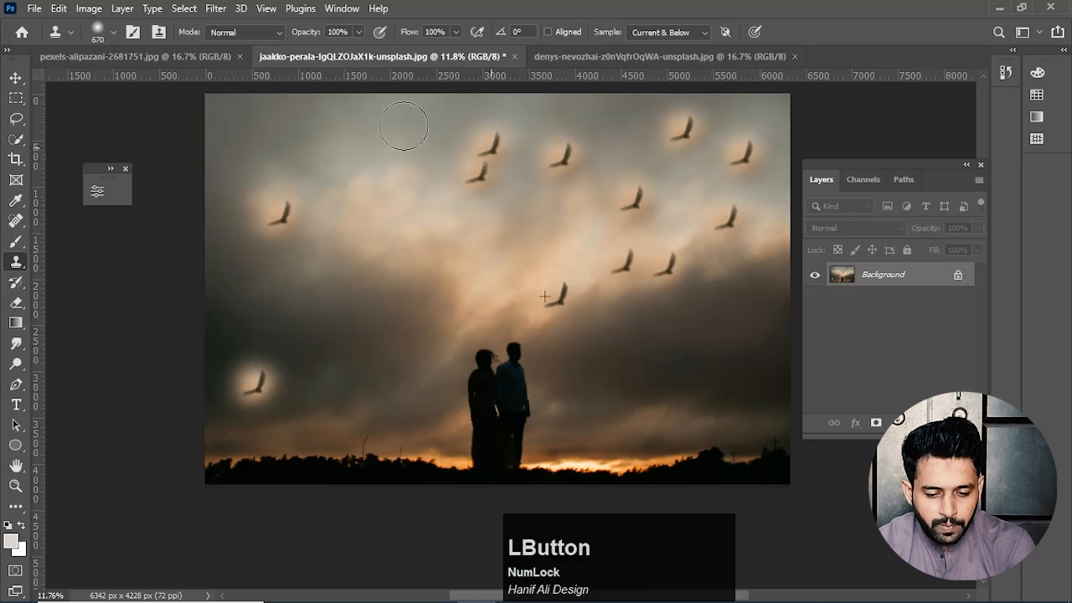
- Undo every cloned bird so that only the original remains in the sky
{"action": "key", "text": "ctrl+z"}
{"action": "key", "text": "ctrl+z"}
{"action": "key", "text": "ctrl+z"}
{"action": "key", "text": "ctrl+z"}
{"action": "key", "text": "ctrl+z"}
{"action": "key", "text": "ctrl+z"}
{"action": "key", "text": "ctrl+z"}
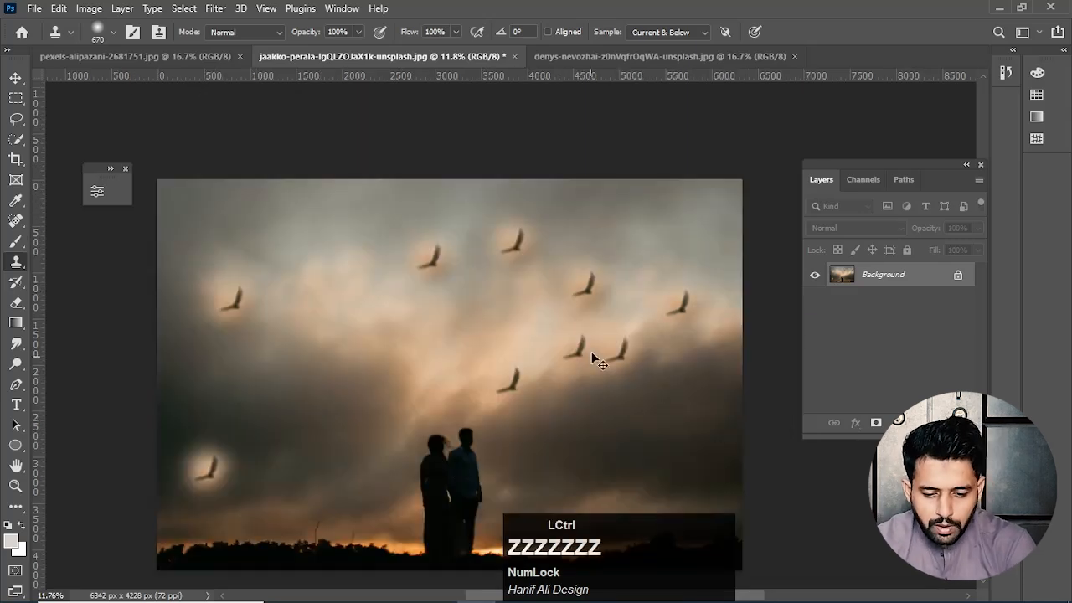
{"action": "key", "text": "ctrl+z"}
{"action": "key", "text": "ctrl+z"}
{"action": "key", "text": "ctrl+z"}
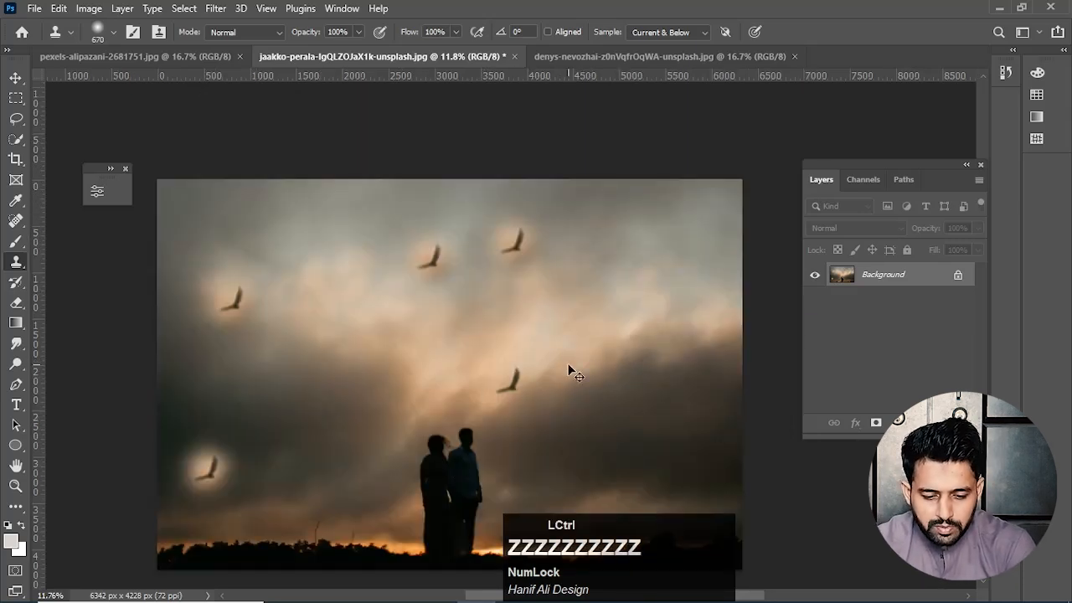
{"action": "key", "text": "ctrl+z"}
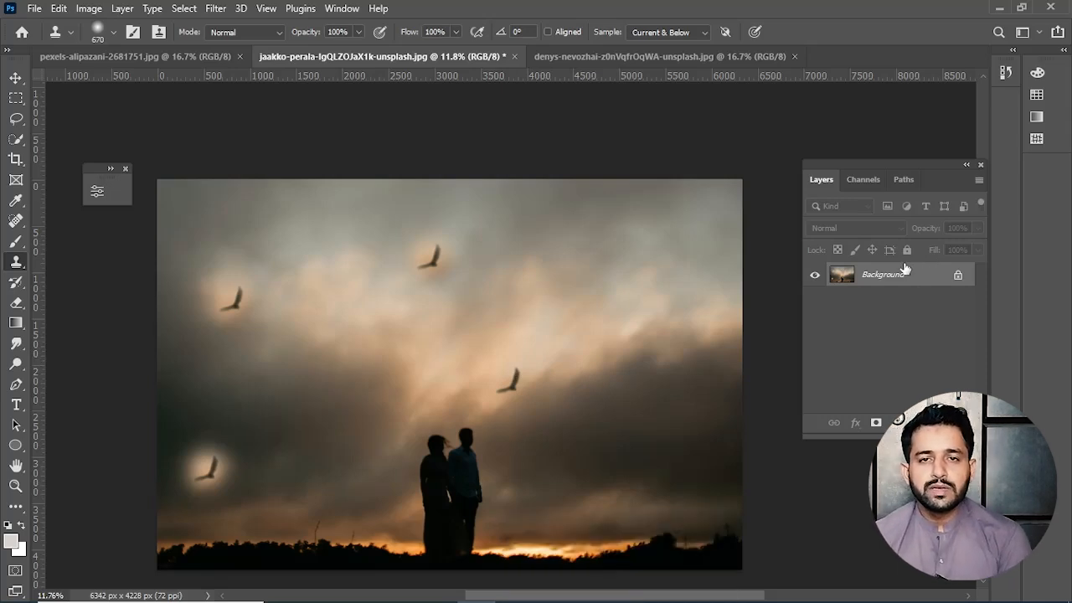
{"action": "key", "text": "ctrl+z"}
{"action": "key", "text": "ctrl+z"}
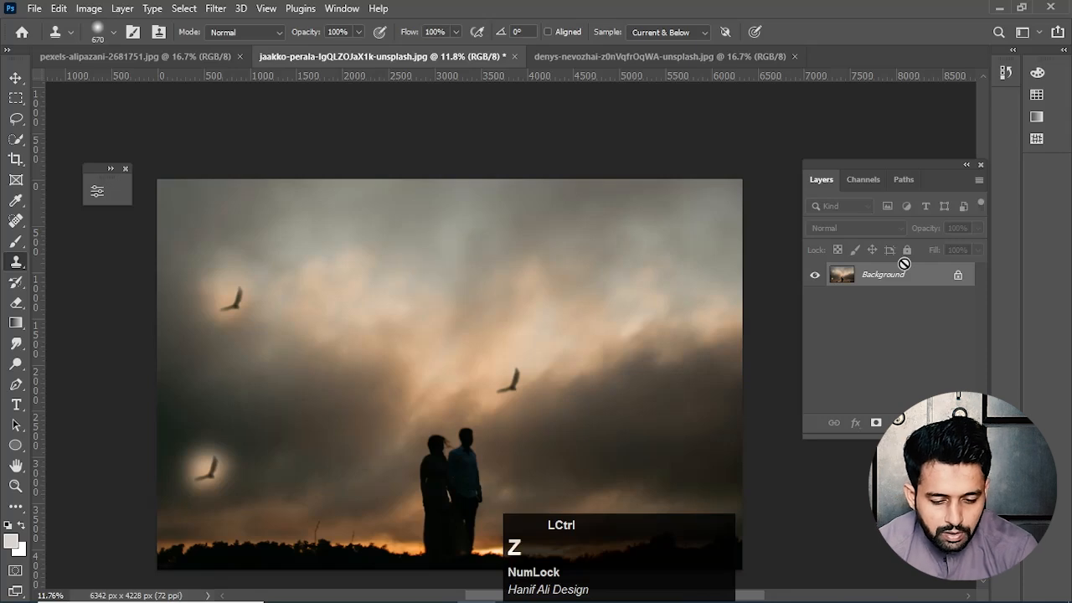
{"action": "key", "text": "ctrl+z"}
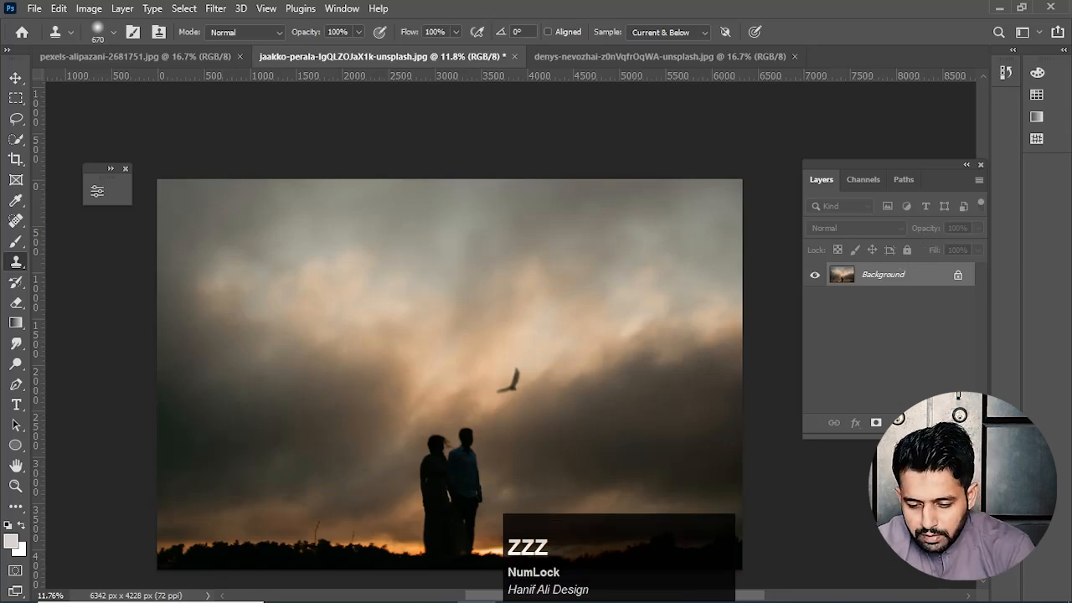
- Add a new empty layer above the Background and set the clone sample mode to Current Layer
{"action": "left_click", "coordinate": [938, 423]}
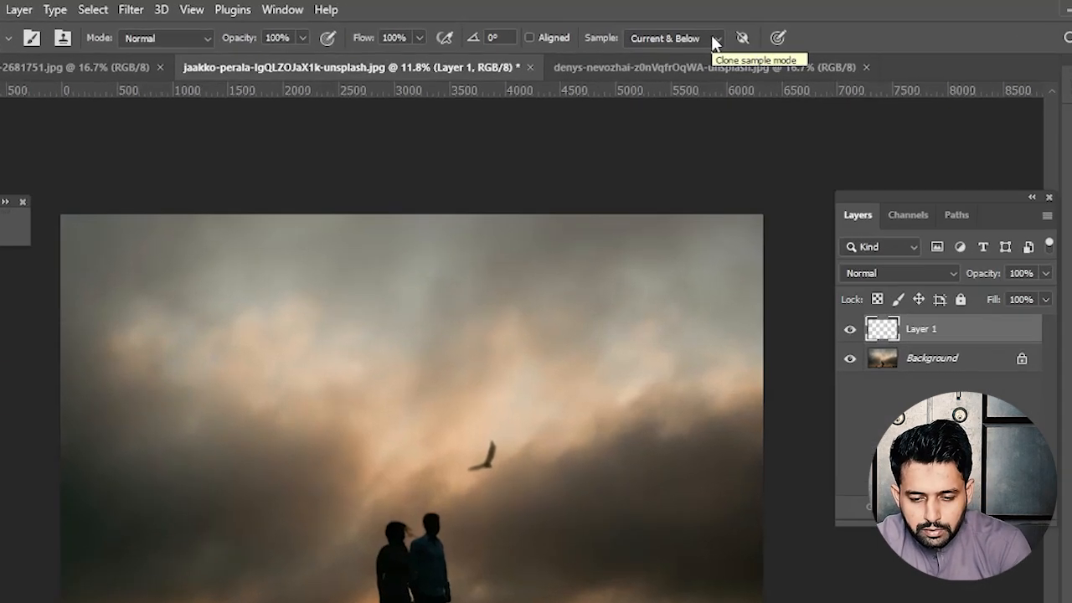
{"action": "left_click", "coordinate": [702, 33]}
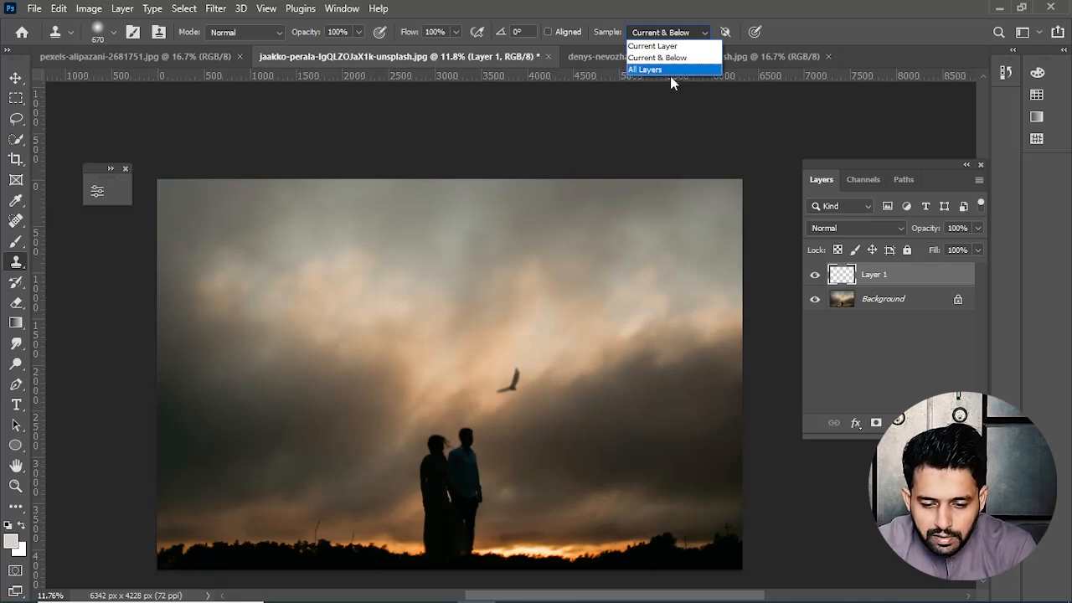
{"action": "left_click", "coordinate": [657, 46]}
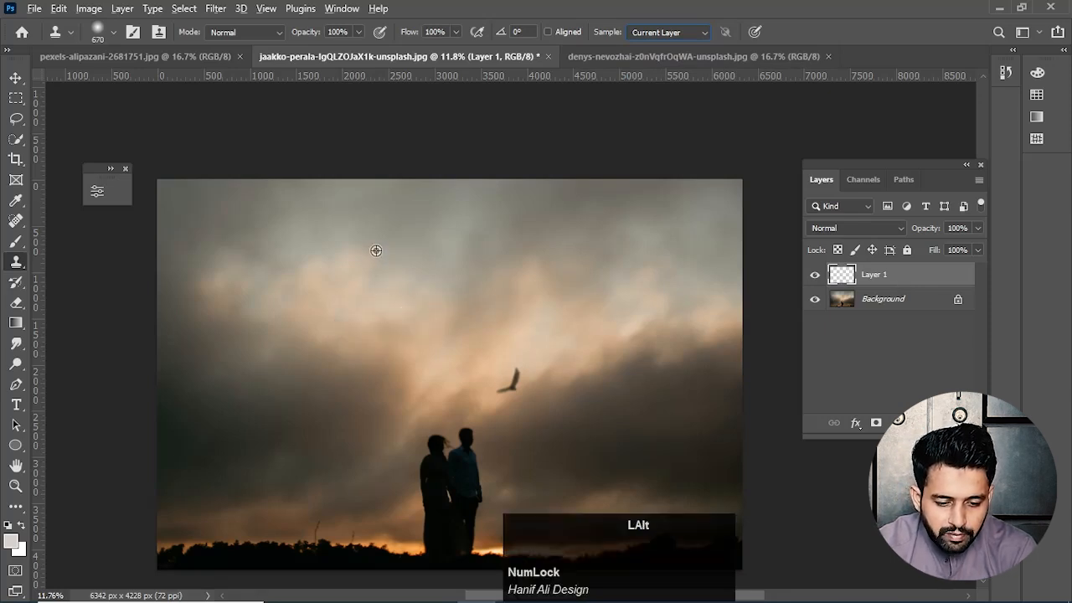
- Enlarge the brush to 1010 and try to clone the sky over the bird on the empty Layer 1
{"action": "right_click", "coordinate": [427, 288], "text": "alt"}
{"action": "mouse_move", "coordinate": [427, 288]}
{"action": "left_mouse_down"}
{"action": "mouse_move", "coordinate": [478, 310]}
{"action": "mouse_move", "coordinate": [518, 361]}
{"action": "mouse_move", "coordinate": [531, 323]}
{"action": "mouse_move", "coordinate": [517, 296]}
{"action": "mouse_move", "coordinate": [529, 377]}
{"action": "left_mouse_up"}
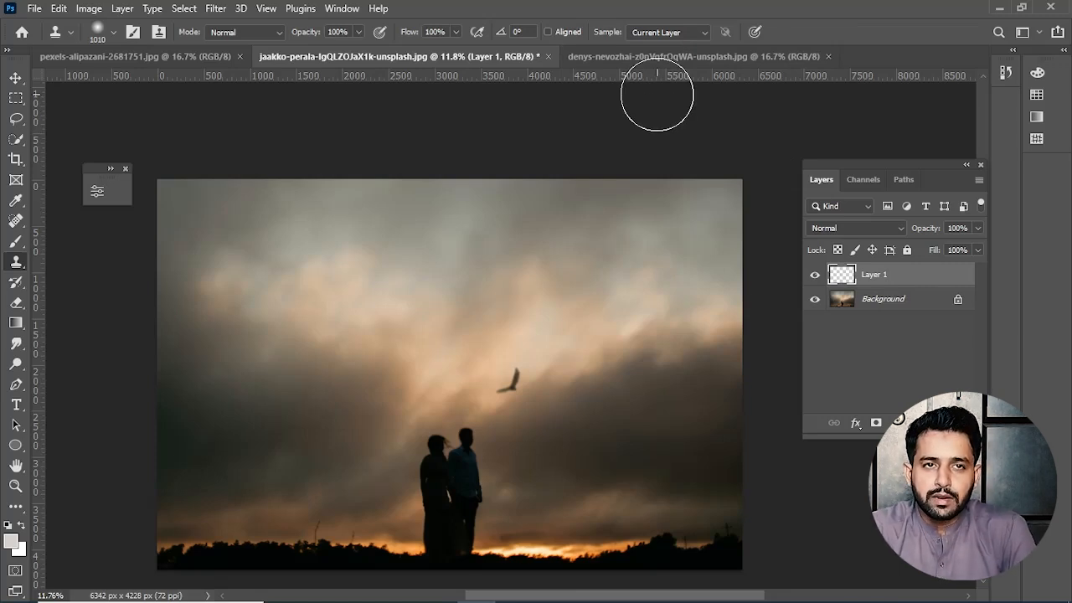
- Select the Background layer, clone the bird just beside the original, and sample the original bird as the source
{"action": "left_click", "coordinate": [883, 301]}
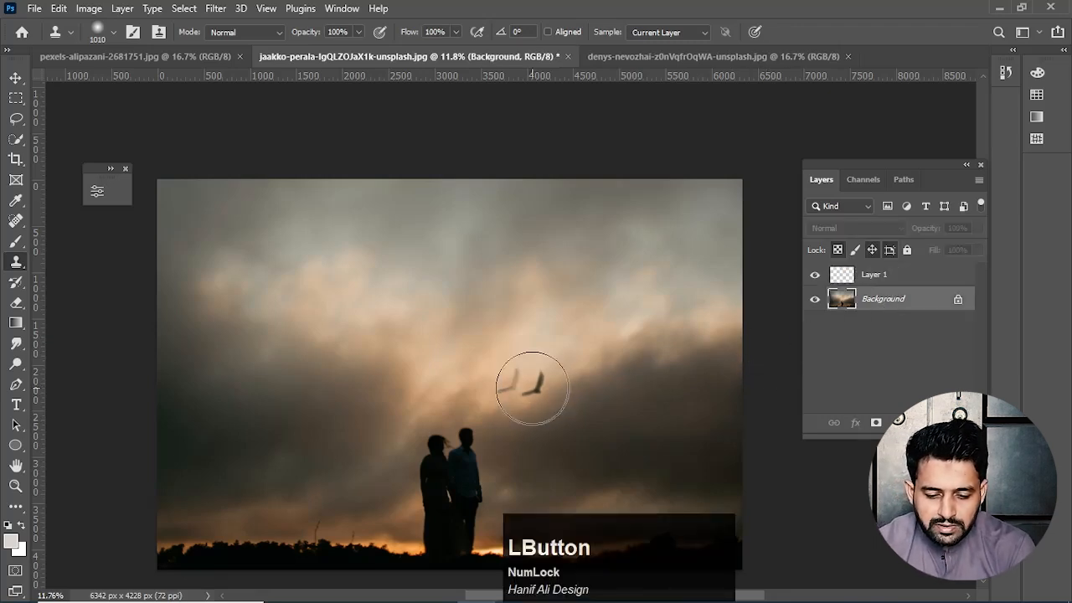
{"action": "left_click_drag", "start_coordinate": [512, 385], "coordinate": [541, 388]}
{"action": "left_click", "coordinate": [507, 387], "text": "alt"}
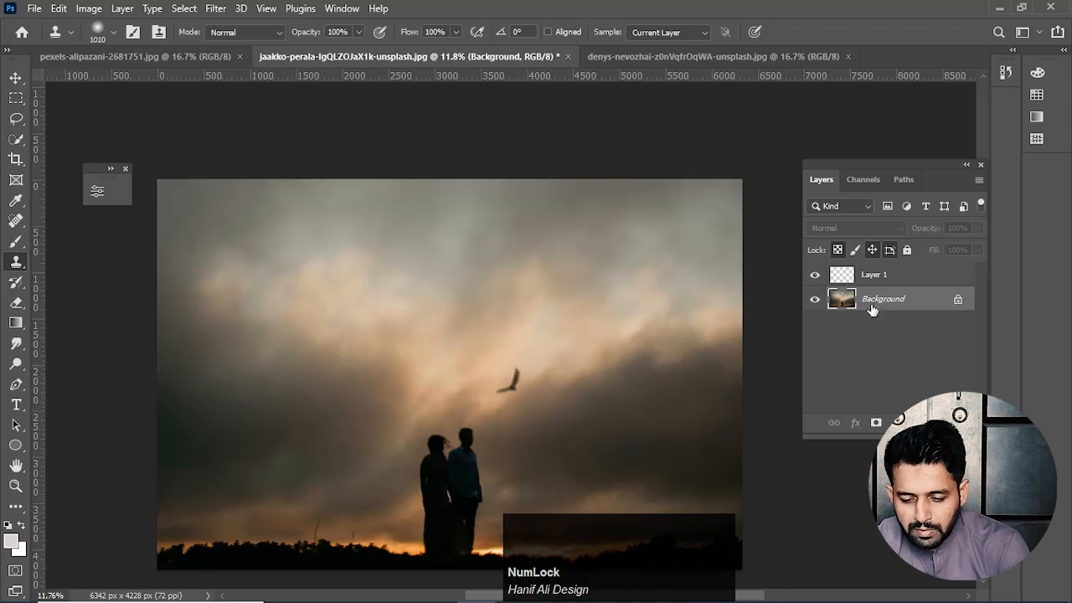
- Clone the bird with its surrounding clouds onto Layer 1 in the upper-right part of the sky
{"action": "left_click", "coordinate": [894, 283]}
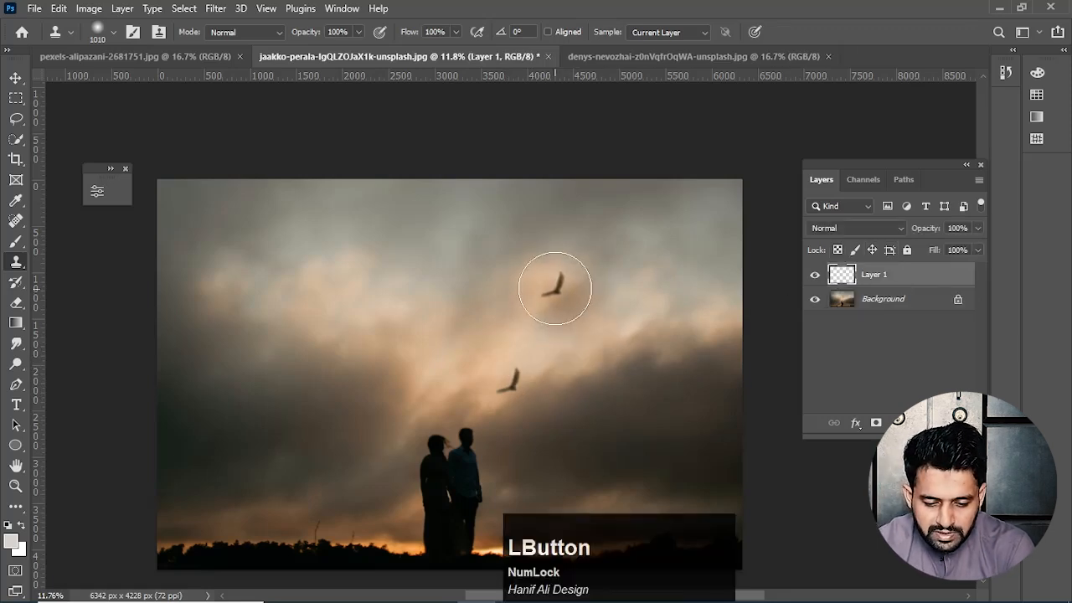
{"action": "mouse_move", "coordinate": [556, 286]}
{"action": "left_mouse_down"}
{"action": "mouse_move", "coordinate": [611, 282]}
{"action": "mouse_move", "coordinate": [582, 263]}
{"action": "mouse_move", "coordinate": [587, 277]}
{"action": "left_mouse_up"}
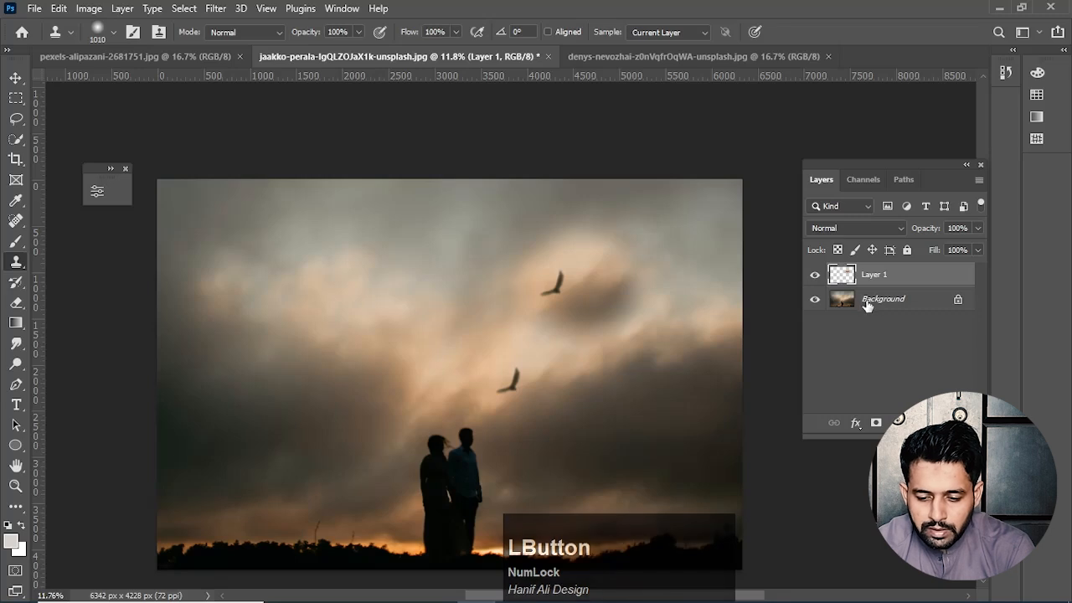
{"action": "mouse_move", "coordinate": [548, 277]}
{"action": "left_mouse_down"}
{"action": "mouse_move", "coordinate": [548, 243]}
{"action": "mouse_move", "coordinate": [531, 273]}
{"action": "mouse_move", "coordinate": [561, 235]}
{"action": "mouse_move", "coordinate": [596, 229]}
{"action": "mouse_move", "coordinate": [579, 264]}
{"action": "mouse_move", "coordinate": [634, 237]}
{"action": "mouse_move", "coordinate": [636, 279]}
{"action": "mouse_move", "coordinate": [678, 239]}
{"action": "mouse_move", "coordinate": [719, 262]}
{"action": "mouse_move", "coordinate": [673, 243]}
{"action": "mouse_move", "coordinate": [707, 201]}
{"action": "mouse_move", "coordinate": [562, 198]}
{"action": "mouse_move", "coordinate": [708, 171]}
{"action": "mouse_move", "coordinate": [701, 198]}
{"action": "mouse_move", "coordinate": [743, 178]}
{"action": "mouse_move", "coordinate": [605, 236]}
{"action": "mouse_move", "coordinate": [507, 222]}
{"action": "mouse_move", "coordinate": [620, 178]}
{"action": "mouse_move", "coordinate": [680, 201]}
{"action": "left_mouse_up"}
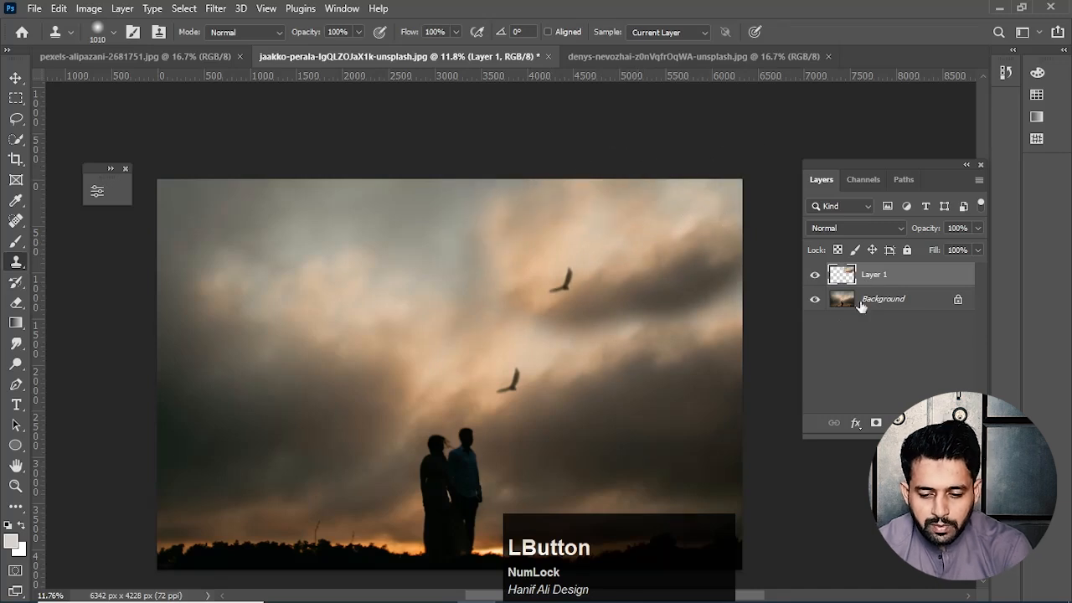
- Hide the Background layer to isolate the cloned patch on Layer 1 and switch to the Eraser tool
{"action": "left_click", "coordinate": [815, 301]}
{"action": "scroll", "coordinate": [627, 378], "scroll_direction": "down", "scroll_amount": 3}
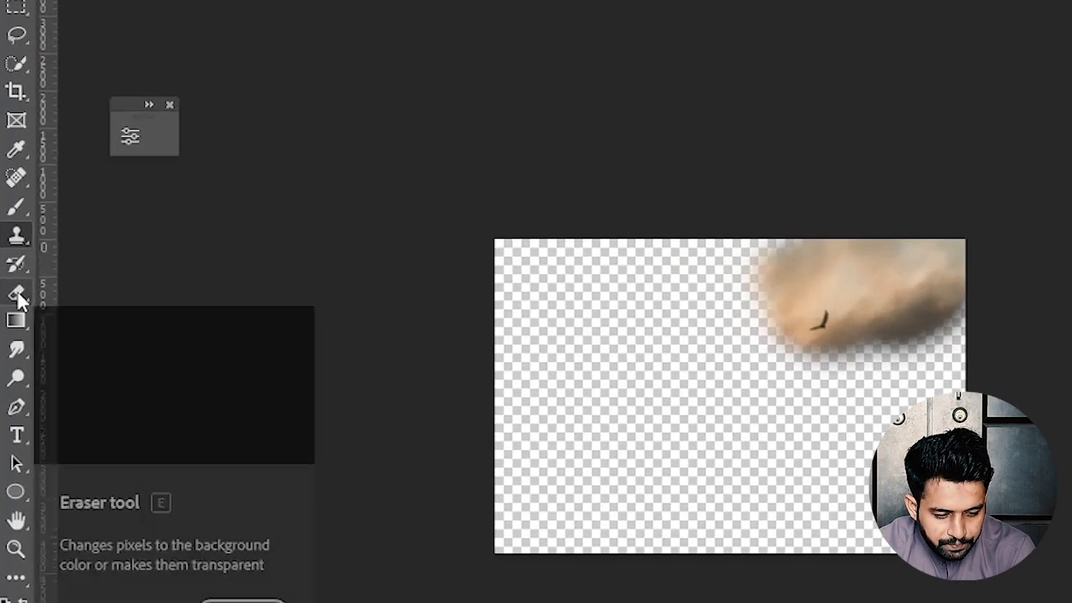
{"action": "right_click", "coordinate": [17, 306]}
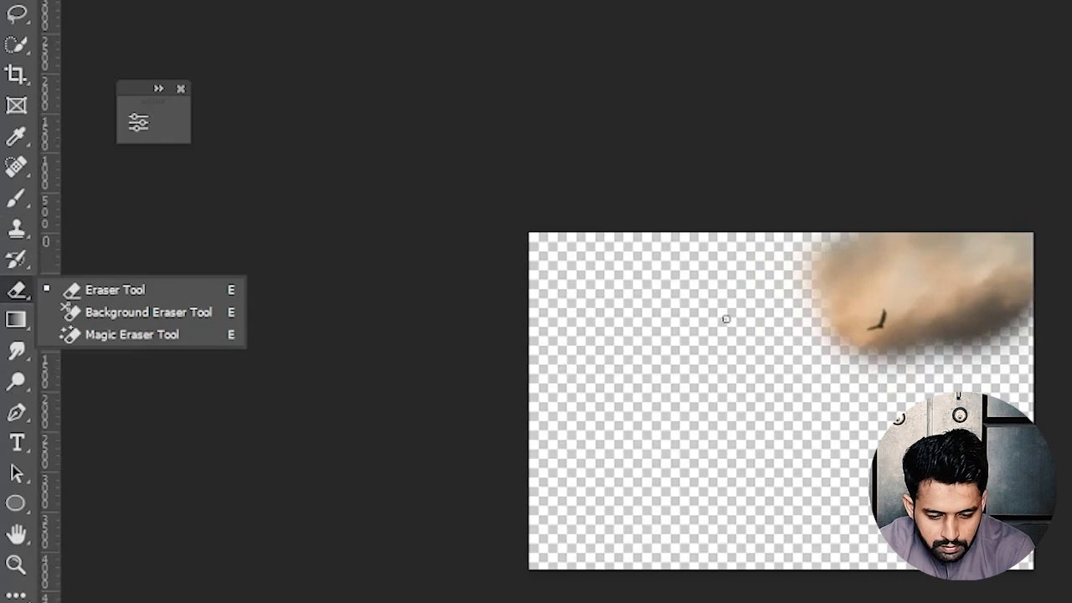
{"action": "left_click", "coordinate": [90, 291]}
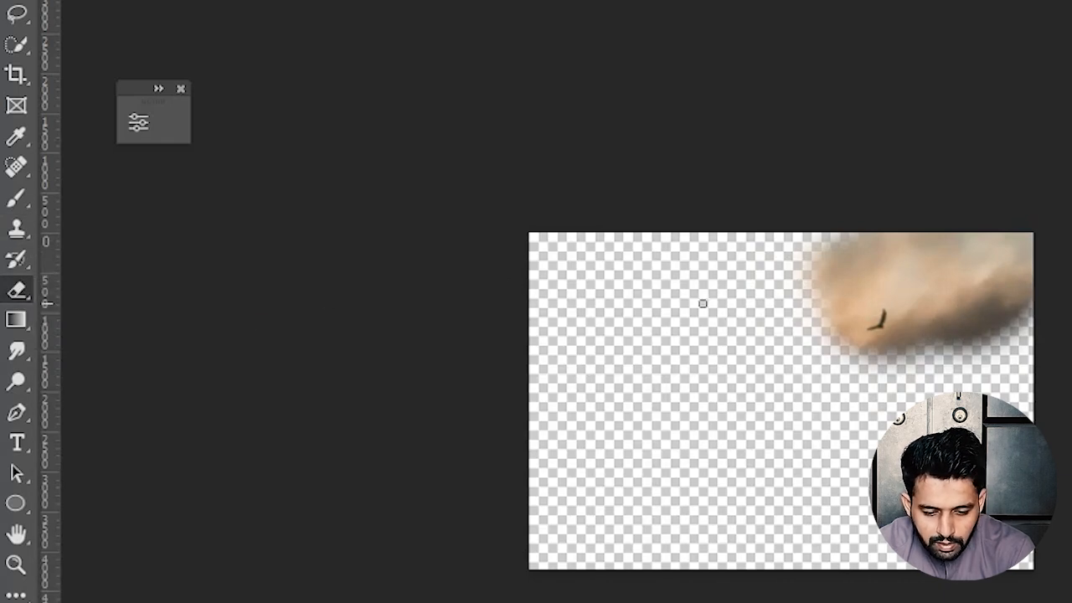
- Try erasing the cloned clouds and bird on Layer 1 with a 1535 px eraser, and undo the strokes
{"action": "left_click_drag", "start_coordinate": [702, 303], "coordinate": [763, 318]}
{"action": "left_click", "coordinate": [818, 292]}
{"action": "left_click_drag", "start_coordinate": [948, 247], "coordinate": [906, 350]}
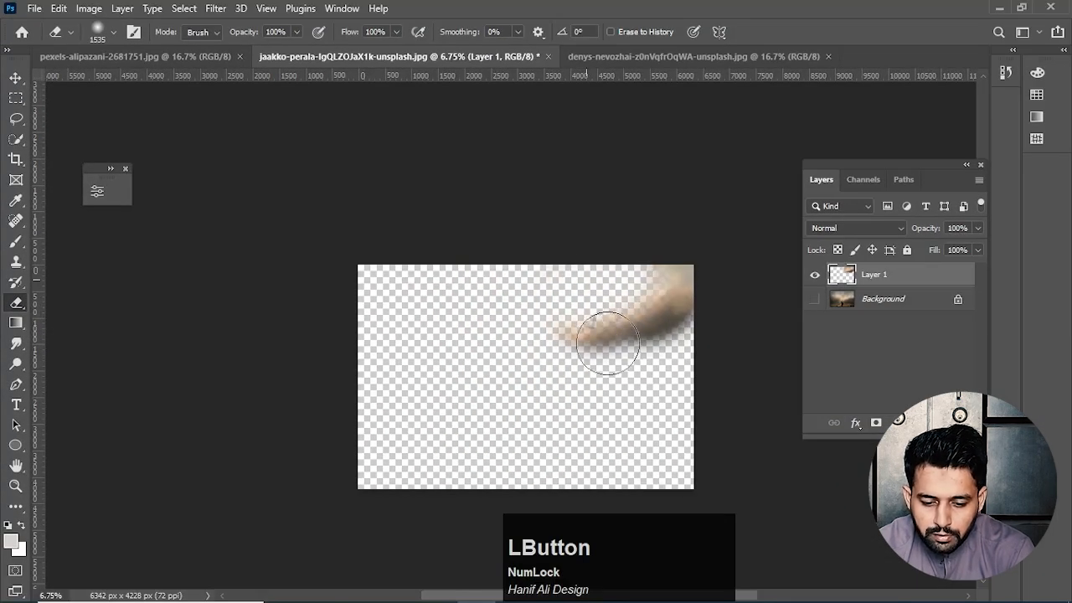
{"action": "mouse_move", "coordinate": [608, 343]}
{"action": "left_mouse_down"}
{"action": "mouse_move", "coordinate": [622, 301]}
{"action": "mouse_move", "coordinate": [616, 353]}
{"action": "mouse_move", "coordinate": [662, 297]}
{"action": "mouse_move", "coordinate": [696, 349]}
{"action": "left_mouse_up"}
{"action": "key", "text": "ctrl+z"}
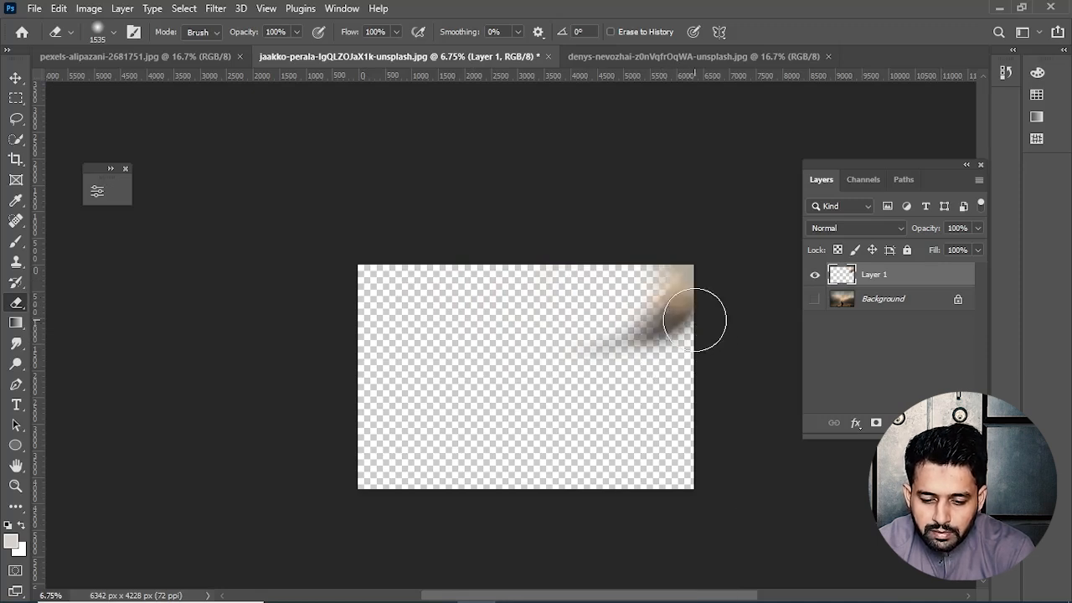
{"action": "key", "text": "ctrl+z"}
- Erase the excess clouds around the cloned bird on Layer 1 and show the Background layer again
{"action": "mouse_move", "coordinate": [651, 359]}
{"action": "left_mouse_down"}
{"action": "mouse_move", "coordinate": [670, 306]}
{"action": "mouse_move", "coordinate": [634, 273]}
{"action": "mouse_move", "coordinate": [563, 263]}
{"action": "mouse_move", "coordinate": [779, 275]}
{"action": "mouse_move", "coordinate": [566, 353]}
{"action": "mouse_move", "coordinate": [348, 256]}
{"action": "left_mouse_up"}
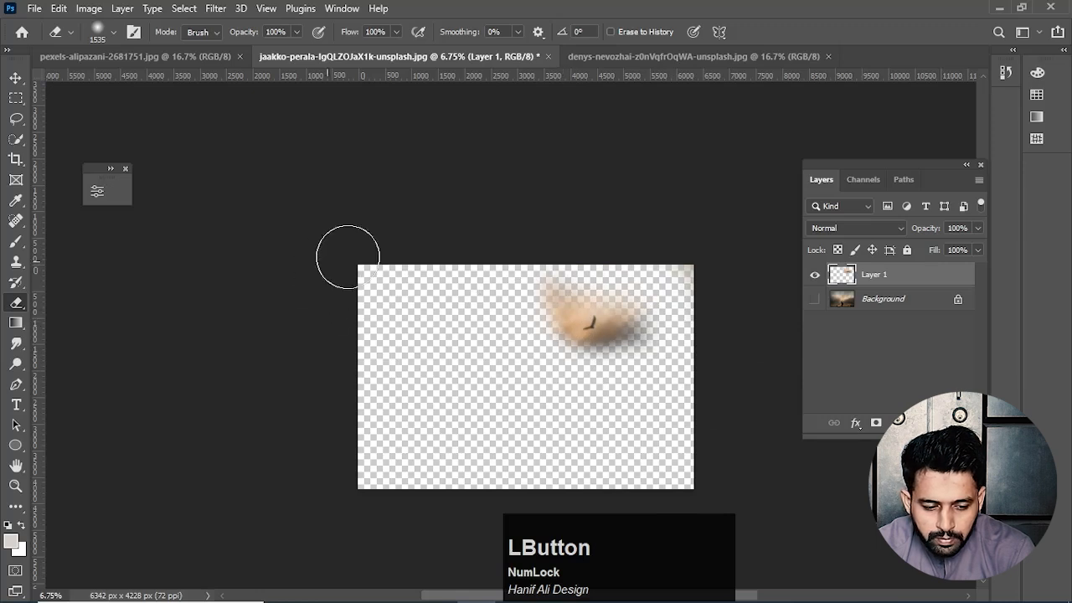
{"action": "left_click", "coordinate": [16, 77]}
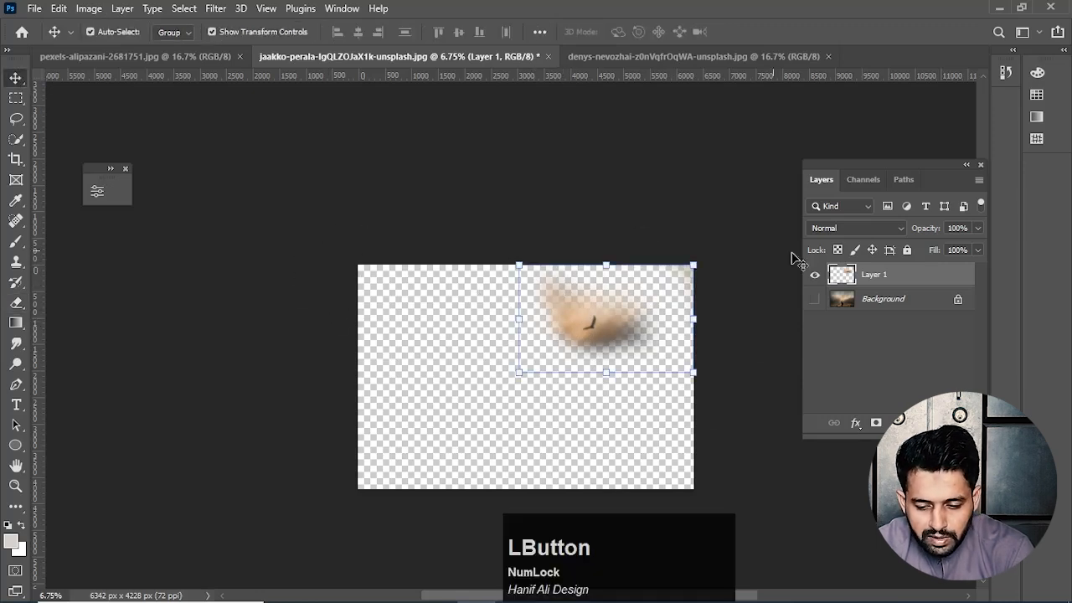
{"action": "left_click", "coordinate": [815, 300]}
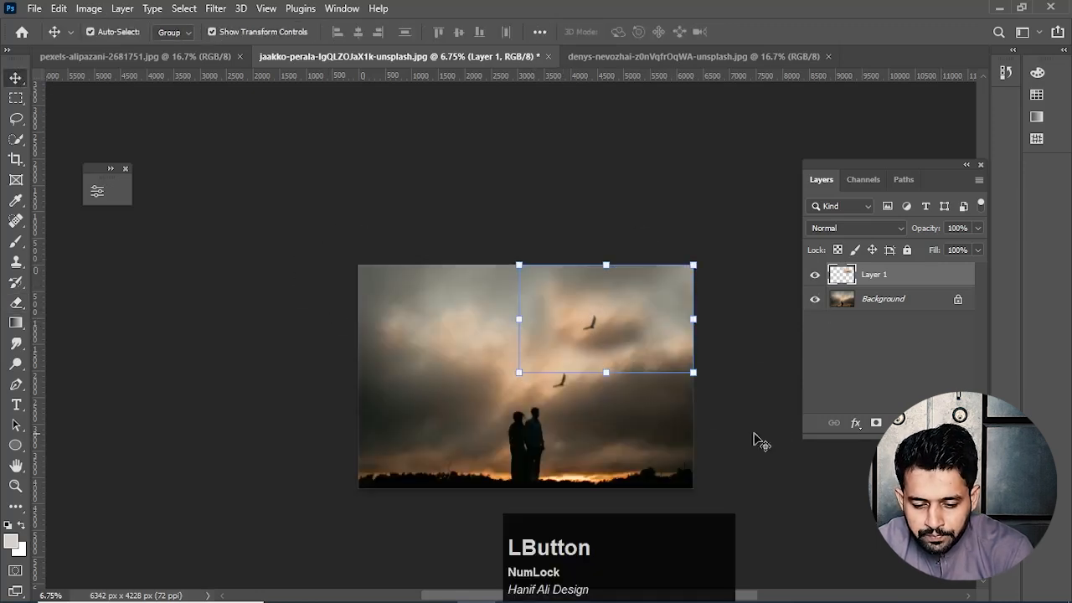
{"action": "left_click", "coordinate": [738, 414]}
{"action": "left_click_drag", "start_coordinate": [577, 339], "coordinate": [542, 319]}
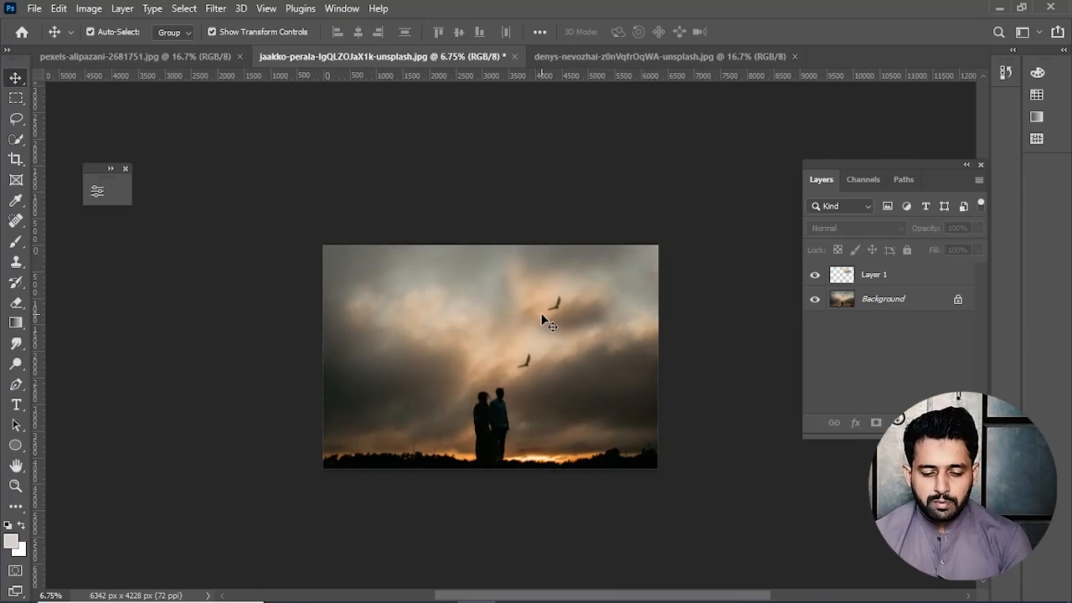
- Set the Clone Stamp sample mode to All Layers and add a new empty layer above Layer 1
{"action": "left_click", "coordinate": [874, 306]}
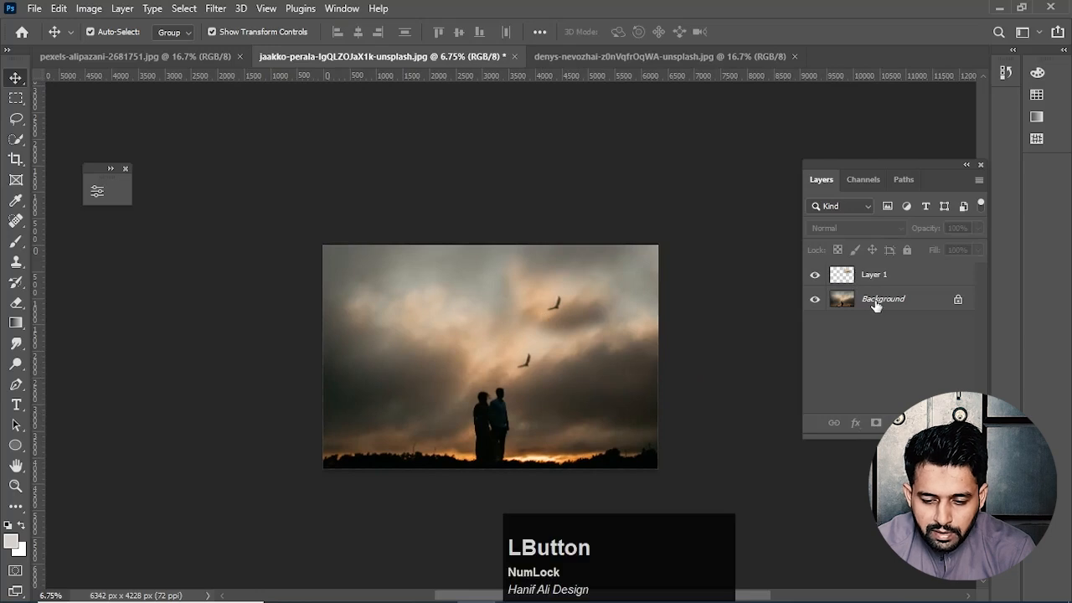
{"action": "key", "text": "s"}
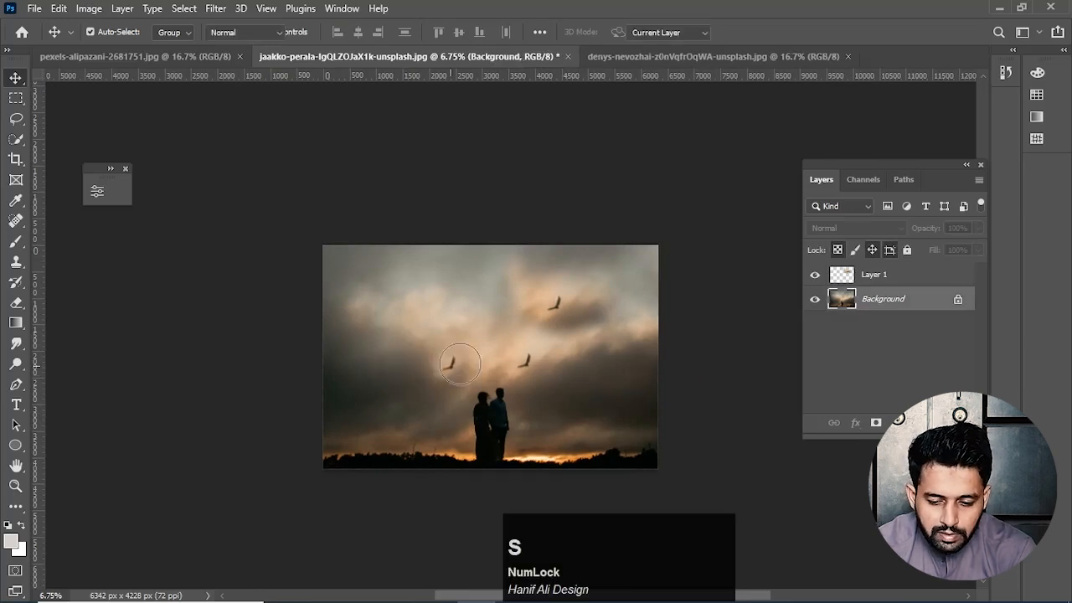
{"action": "left_click", "coordinate": [901, 288]}
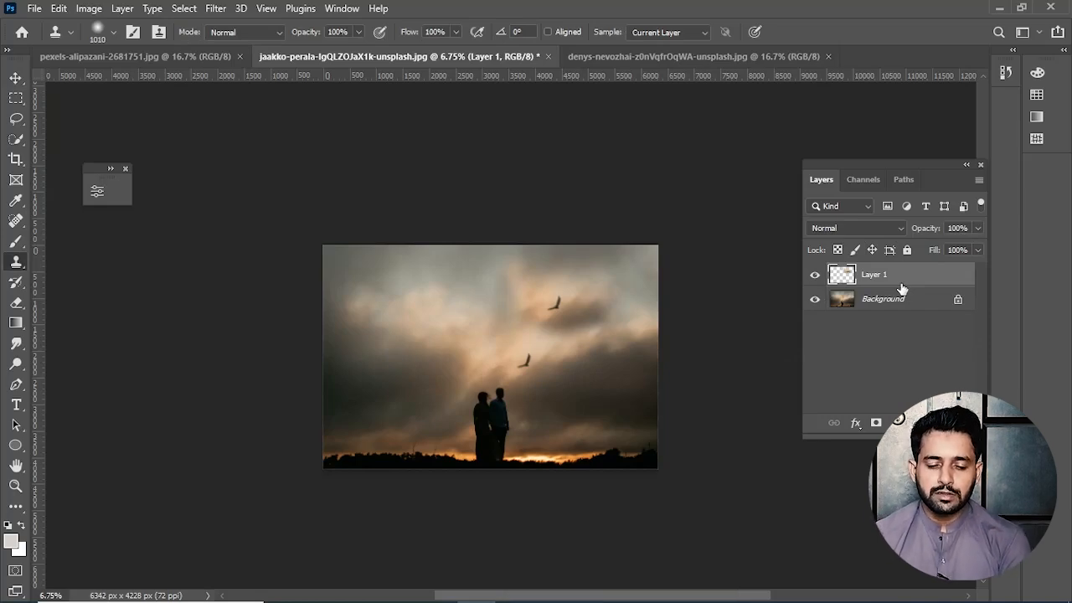
{"action": "left_click", "coordinate": [699, 31]}
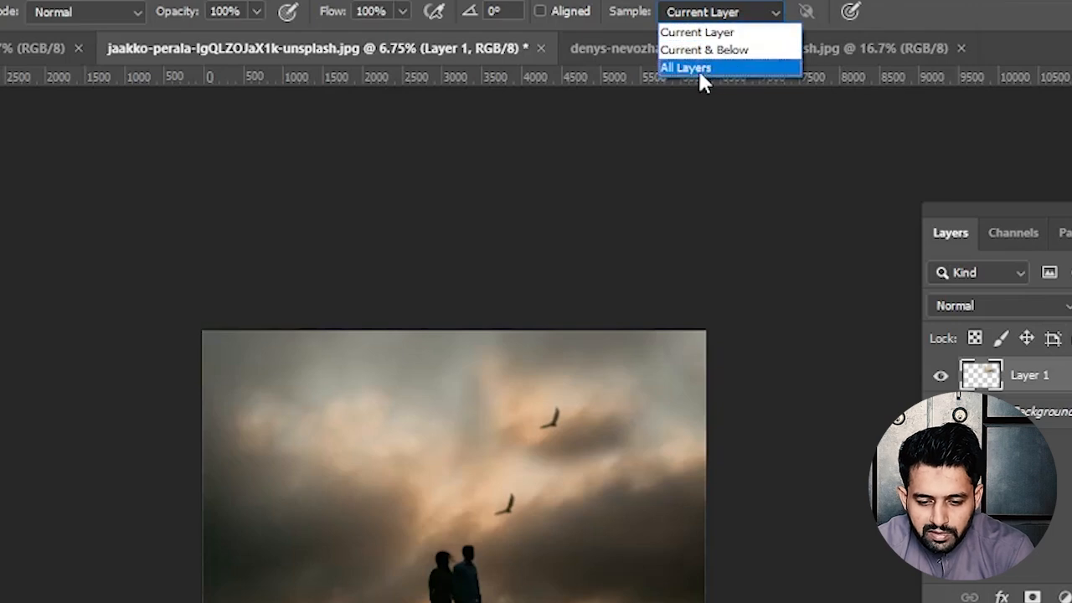
{"action": "left_click", "coordinate": [699, 69]}
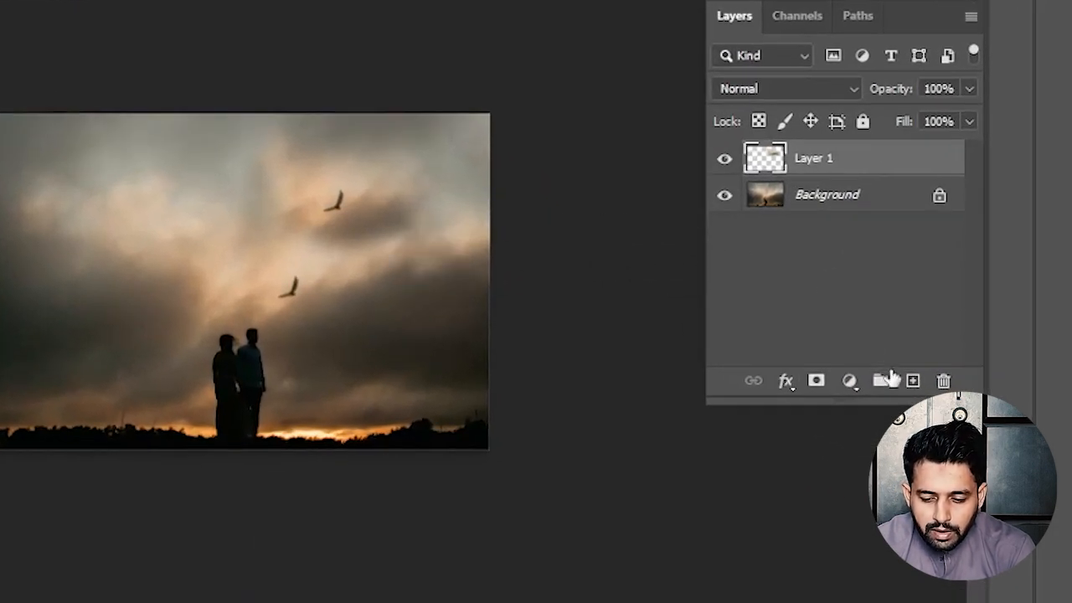
{"action": "left_click", "coordinate": [913, 381]}
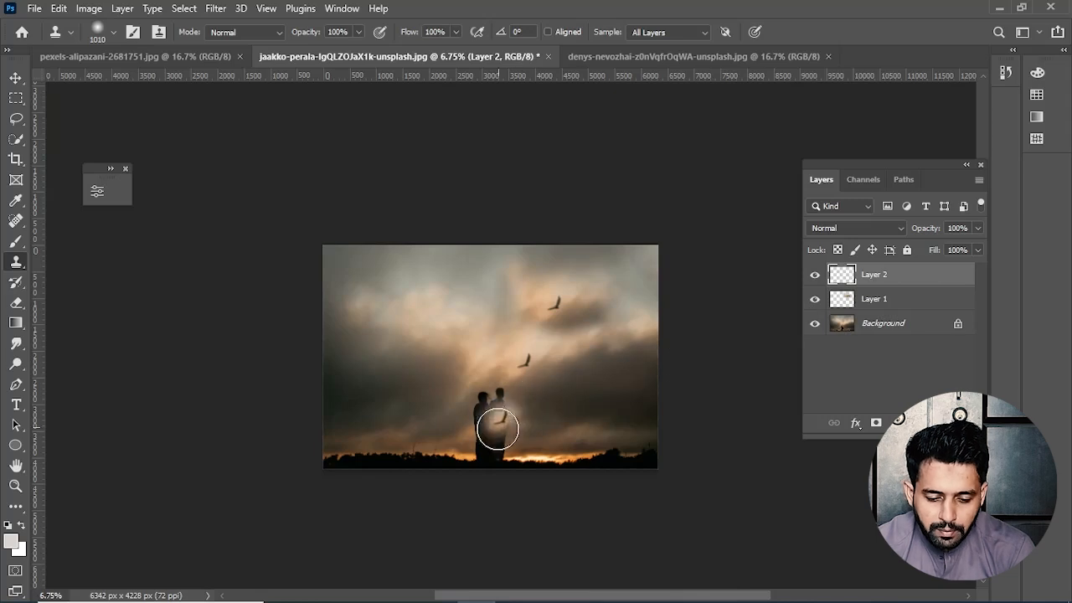
- Clone the standing couple onto Layer 2 at the photo's left edge, aligned with the horizon, and undo the stray stamp
{"action": "left_click", "coordinate": [493, 402], "text": "alt"}
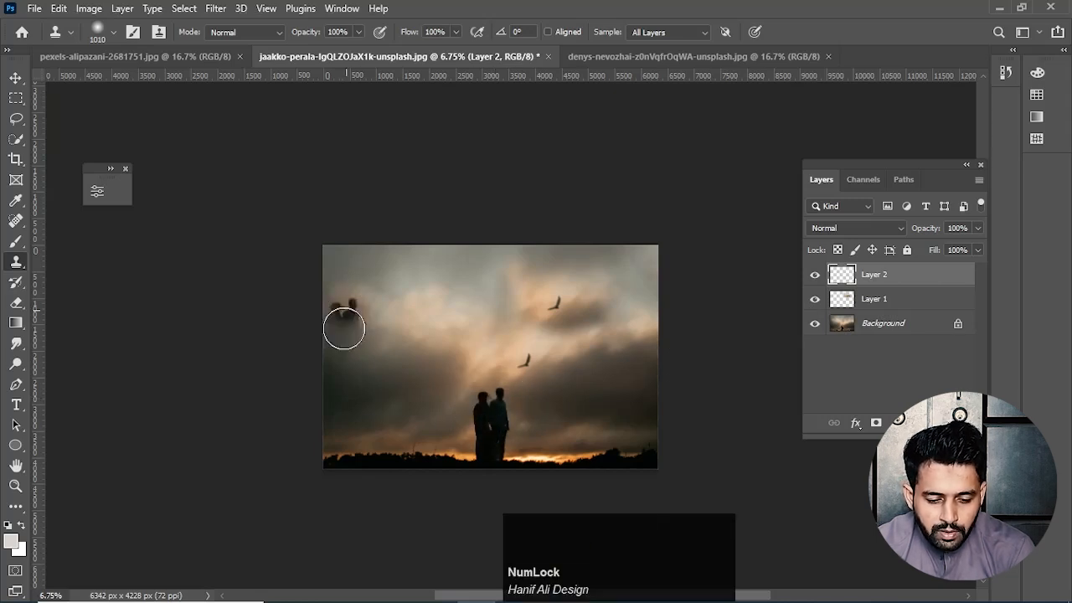
{"action": "mouse_move", "coordinate": [349, 421]}
{"action": "left_mouse_down"}
{"action": "mouse_move", "coordinate": [353, 394]}
{"action": "mouse_move", "coordinate": [360, 468]}
{"action": "mouse_move", "coordinate": [334, 460]}
{"action": "mouse_move", "coordinate": [361, 452]}
{"action": "mouse_move", "coordinate": [357, 471]}
{"action": "mouse_move", "coordinate": [412, 507]}
{"action": "mouse_move", "coordinate": [341, 422]}
{"action": "mouse_move", "coordinate": [341, 448]}
{"action": "mouse_move", "coordinate": [352, 419]}
{"action": "left_mouse_up"}
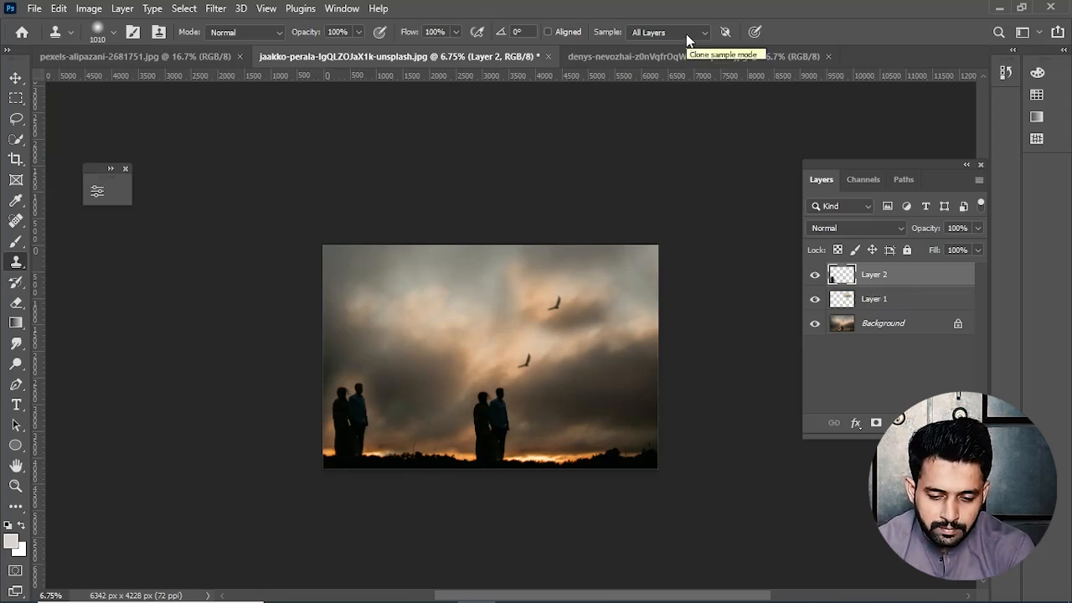
{"action": "left_click", "coordinate": [460, 385]}
{"action": "key", "text": "ctrl+z"}
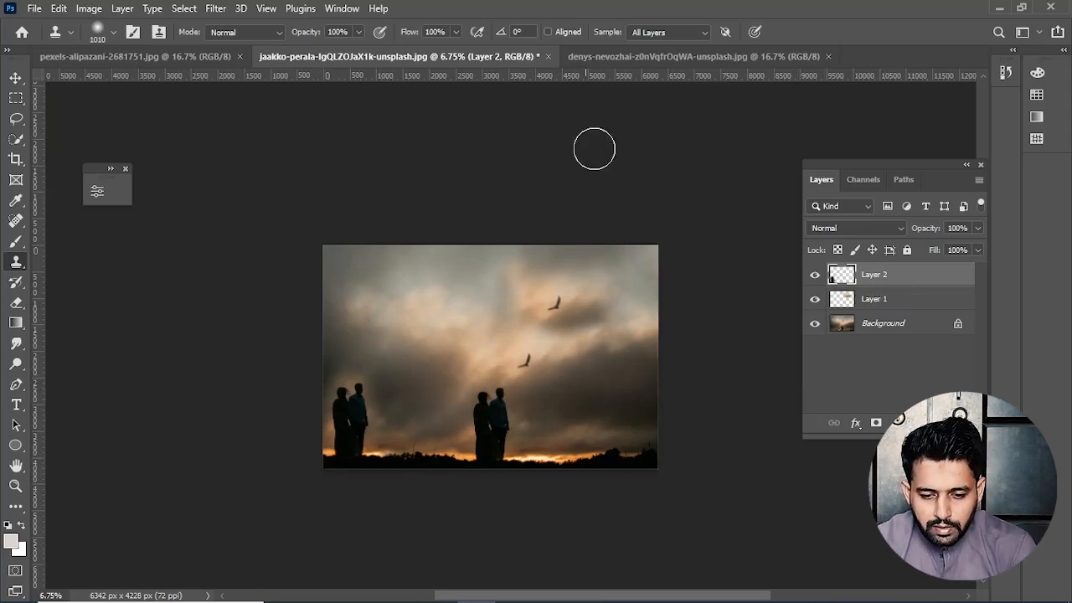
- Set the sample mode to Current & Below, add a new layer on top, and hide Layer 1 and Layer 2
{"action": "left_click", "coordinate": [685, 31]}
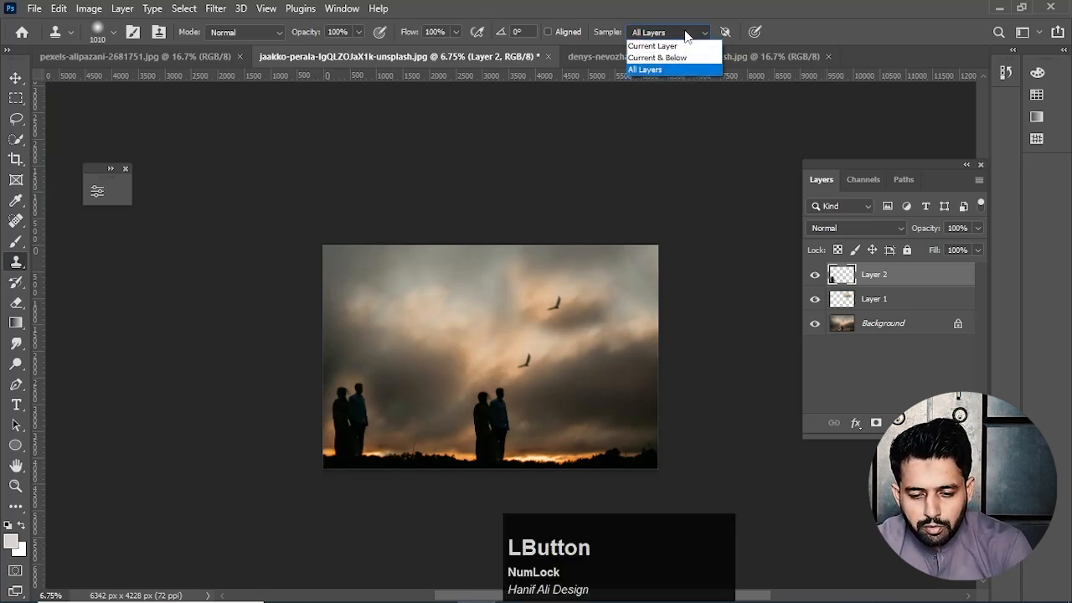
{"action": "left_click", "coordinate": [660, 57]}
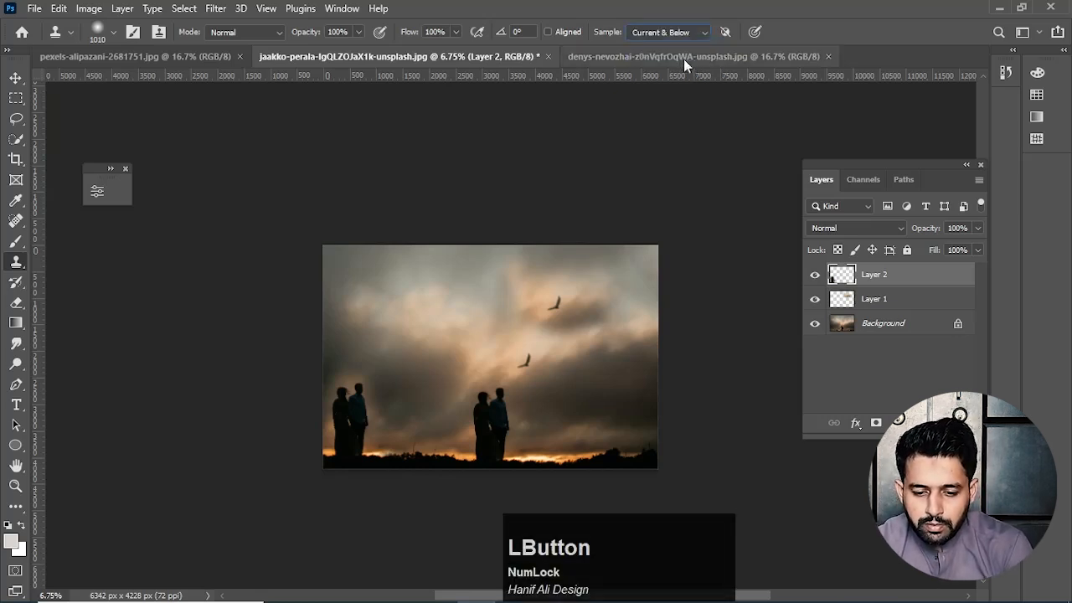
{"action": "left_click_drag", "start_coordinate": [492, 325], "coordinate": [527, 307]}
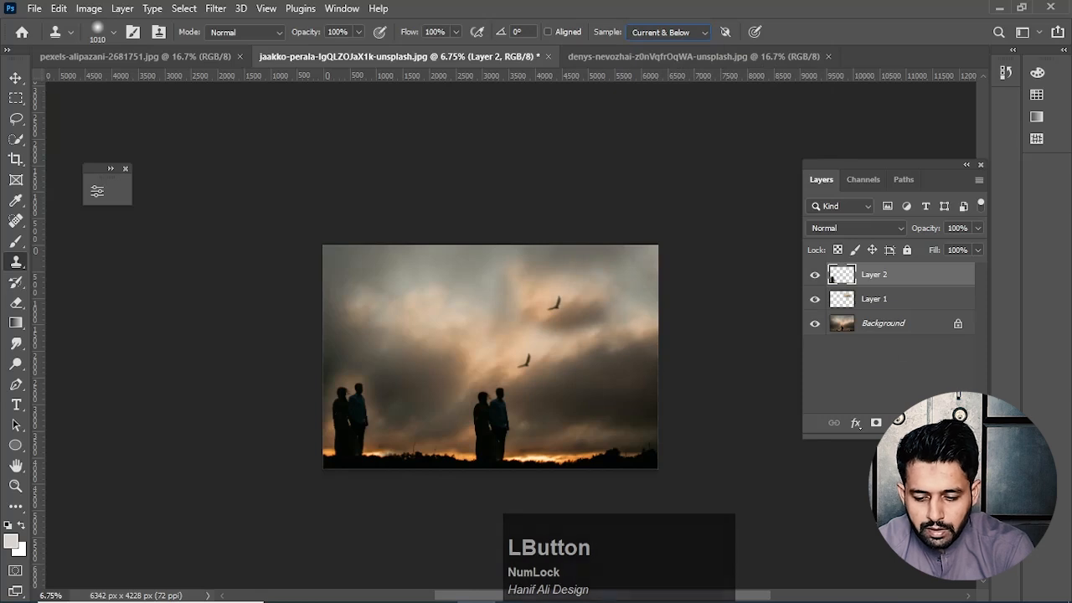
{"action": "left_click", "coordinate": [938, 423]}
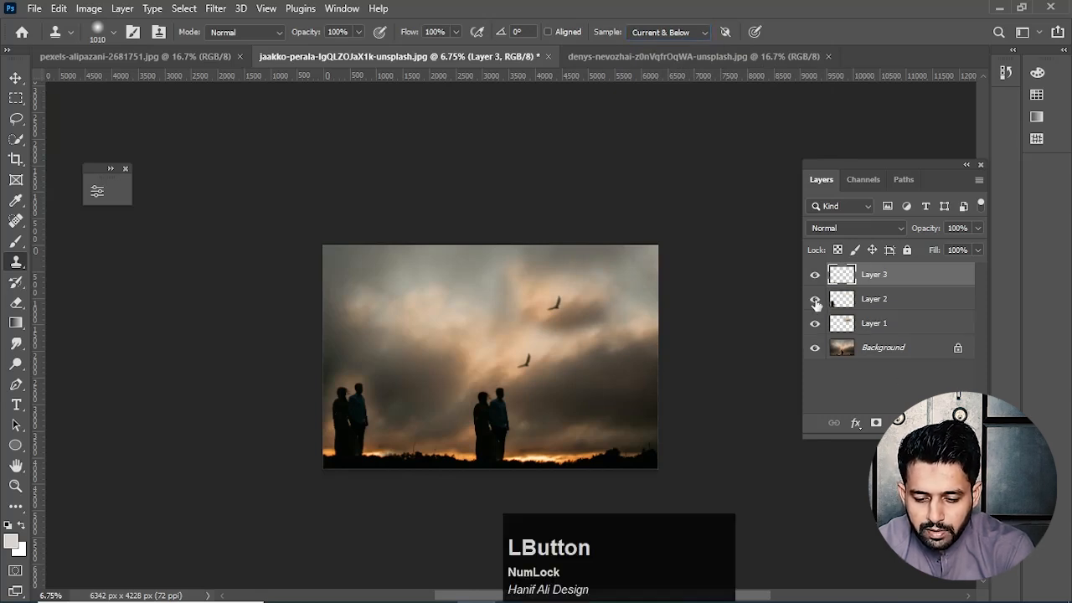
{"action": "left_click", "coordinate": [817, 332]}
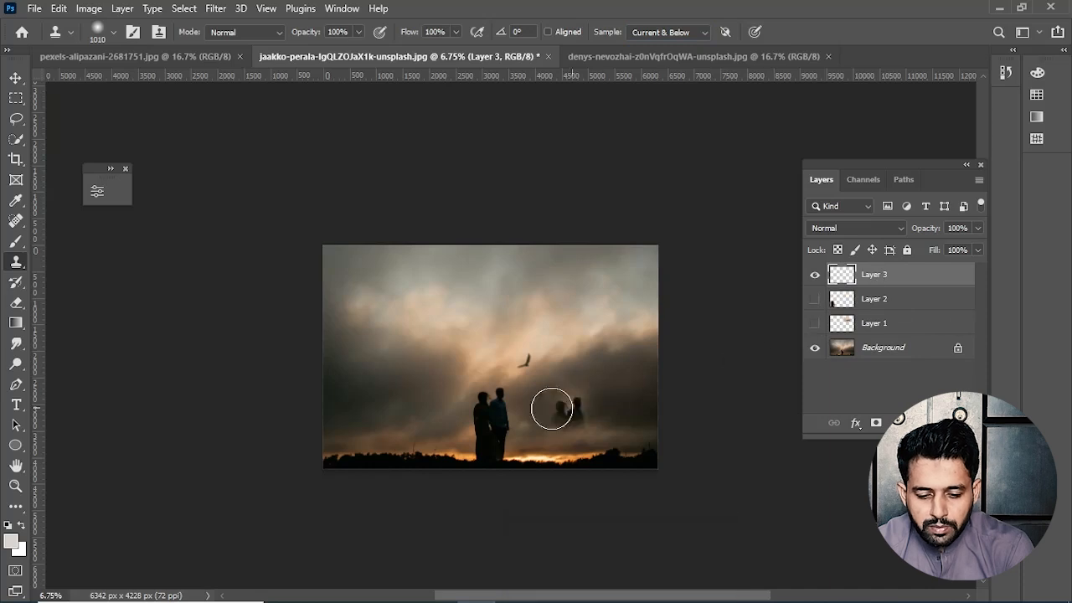
- Enlarge the brush to 1455 and clone the couple onto Layer 3 near the photo's right edge
{"action": "right_click", "coordinate": [503, 412], "text": "alt"}
{"action": "left_click", "coordinate": [498, 415], "text": "alt"}
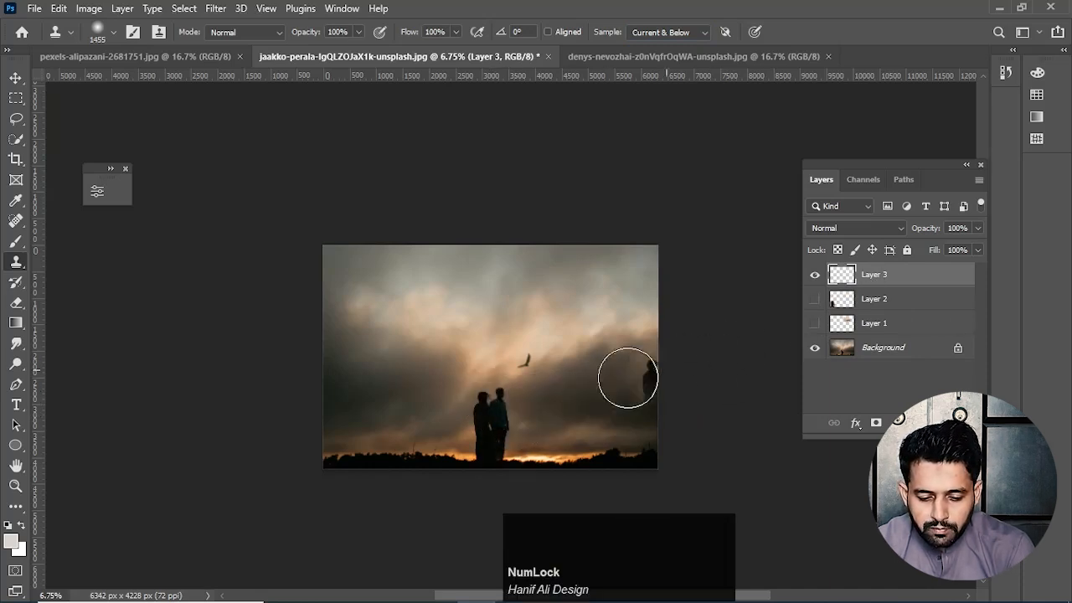
{"action": "mouse_move", "coordinate": [628, 393]}
{"action": "left_mouse_down"}
{"action": "mouse_move", "coordinate": [640, 438]}
{"action": "mouse_move", "coordinate": [631, 451]}
{"action": "mouse_move", "coordinate": [625, 401]}
{"action": "mouse_move", "coordinate": [649, 446]}
{"action": "left_mouse_up"}
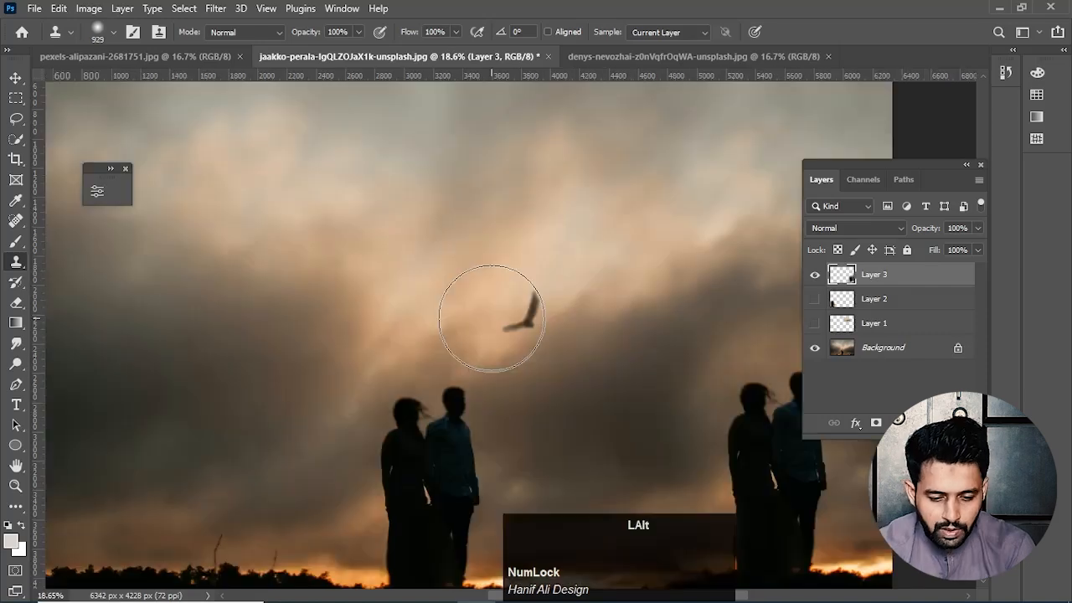
{"action": "scroll", "coordinate": [491, 310], "scroll_direction": "down", "scroll_amount": 4}
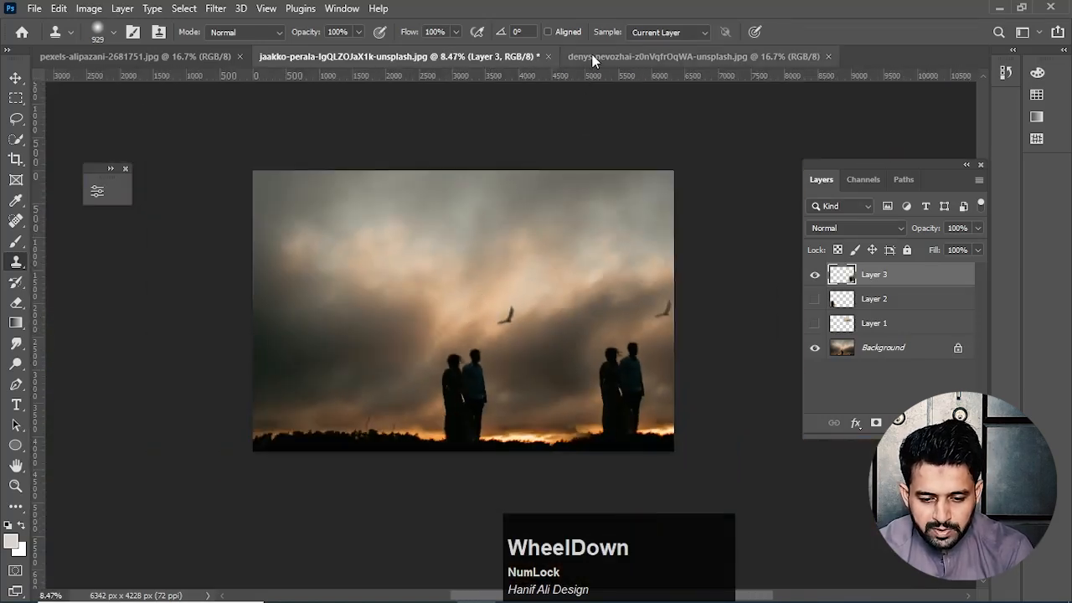
- Switch to the photo of the woman sitting on the rock and add a new empty layer above its Background
{"action": "left_click", "coordinate": [592, 54]}
{"action": "left_click_drag", "start_coordinate": [520, 298], "coordinate": [438, 230]}
{"action": "scroll", "coordinate": [464, 282], "scroll_direction": "down", "scroll_amount": 6}
{"action": "scroll", "coordinate": [472, 286], "scroll_direction": "up", "scroll_amount": 2}
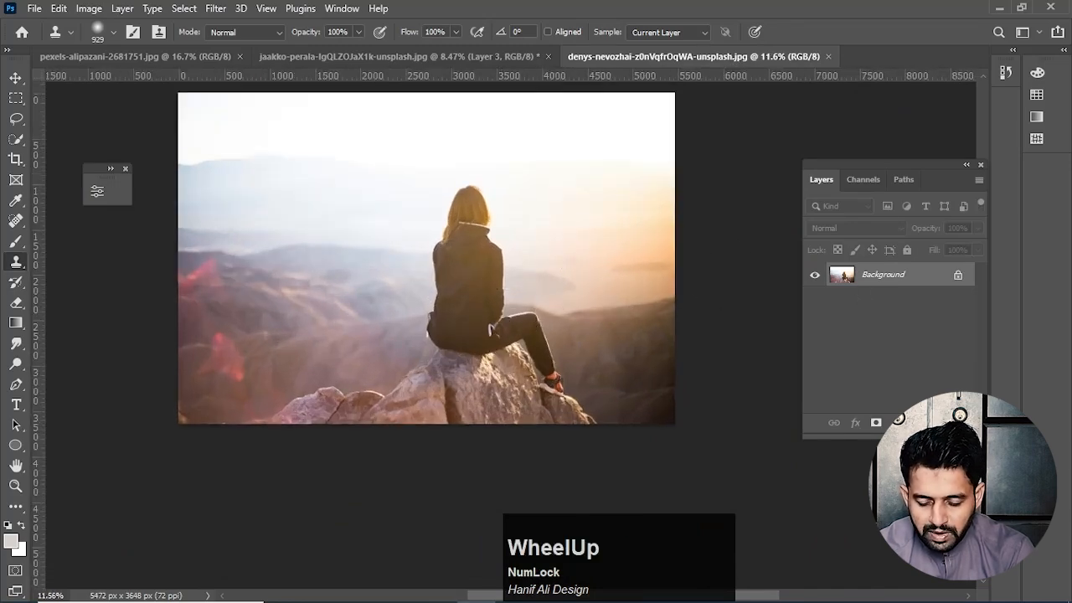
{"action": "left_click", "coordinate": [939, 422]}
- Show the Clone Source panel and move it clear of the woman in the photo
{"action": "left_click", "coordinate": [341, 9]}
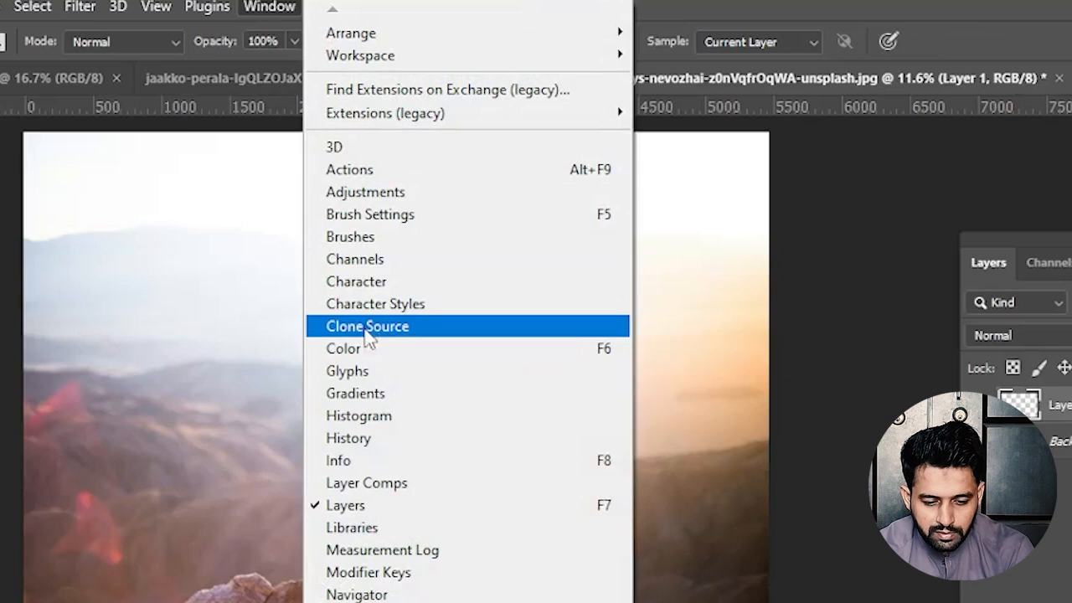
{"action": "left_click", "coordinate": [364, 333]}
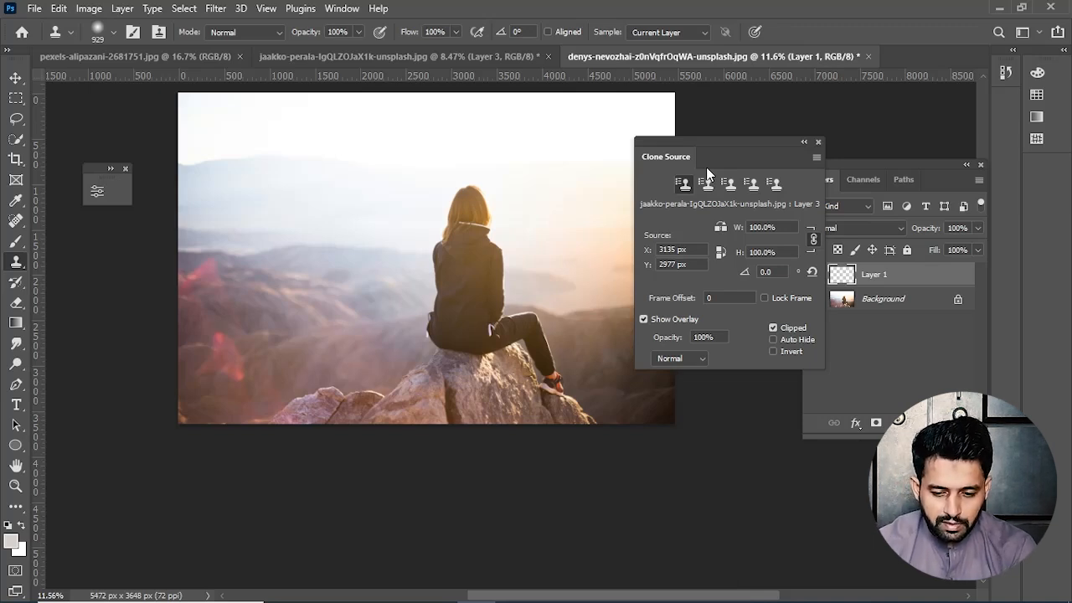
{"action": "mouse_move", "coordinate": [708, 167]}
{"action": "left_mouse_down"}
{"action": "mouse_move", "coordinate": [735, 139]}
{"action": "mouse_move", "coordinate": [743, 145]}
{"action": "left_mouse_up"}
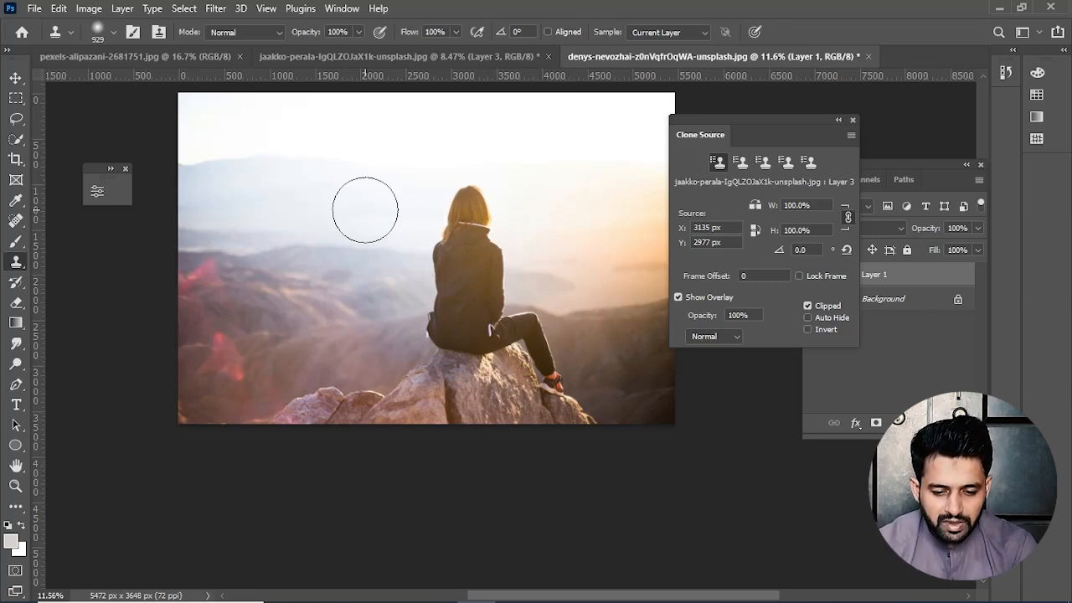
- Try to clone the woman while sampling only the current layer, first on empty Layer 1 and again without any layer selected
{"action": "left_click", "coordinate": [469, 215], "text": "alt"}
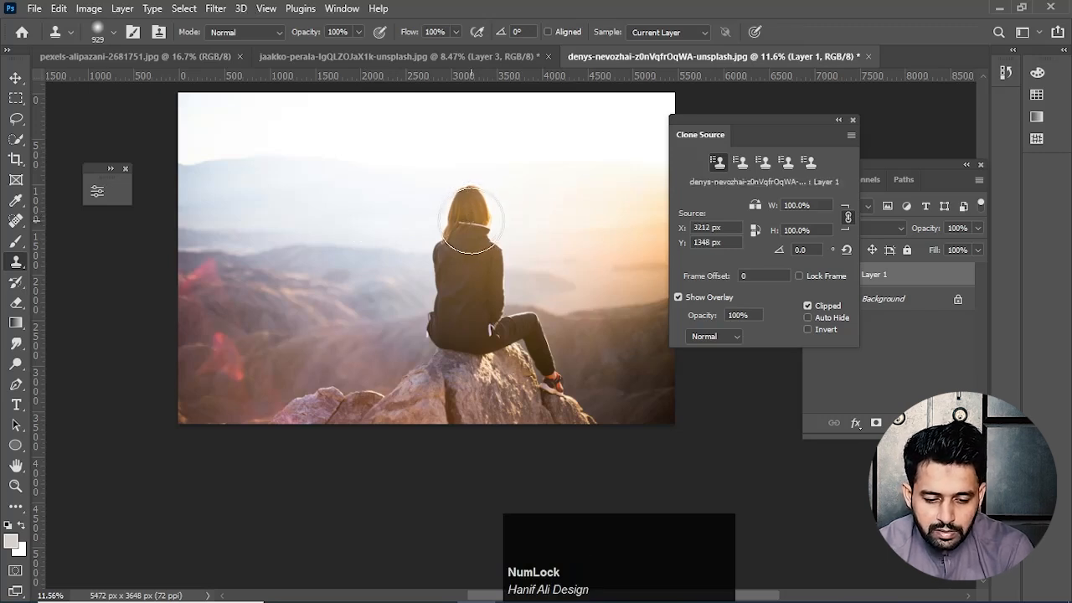
{"action": "left_click", "coordinate": [386, 221]}
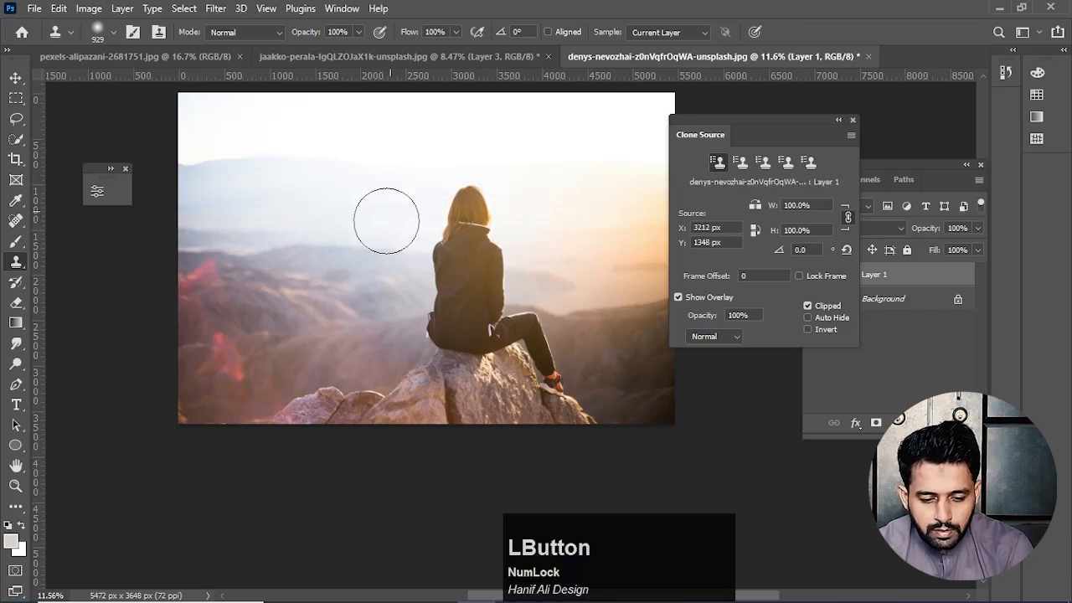
{"action": "left_click_drag", "start_coordinate": [386, 221], "coordinate": [381, 298]}
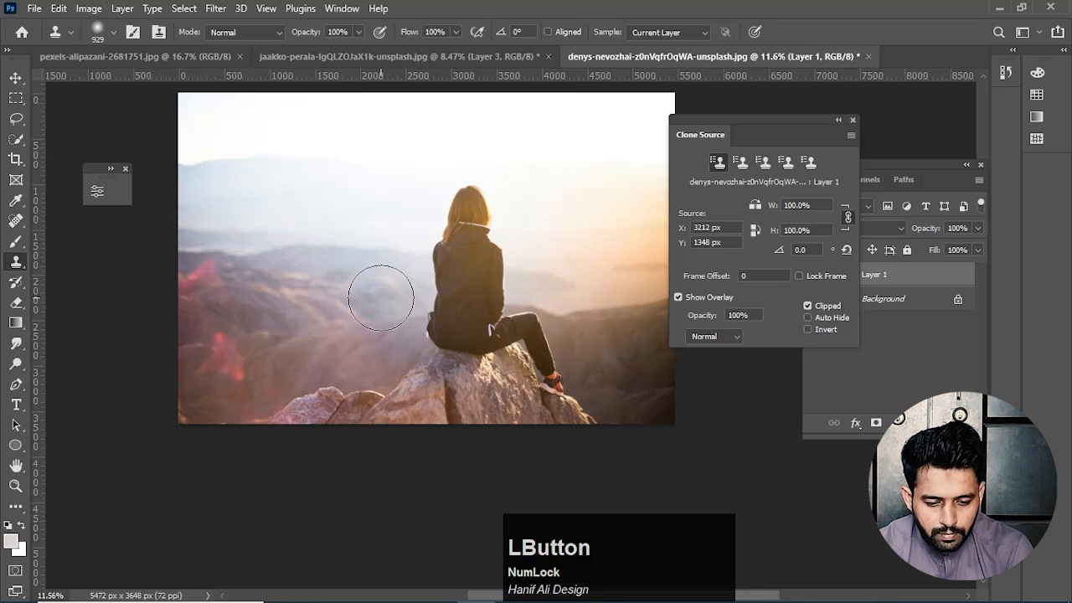
{"action": "left_click", "coordinate": [907, 368]}
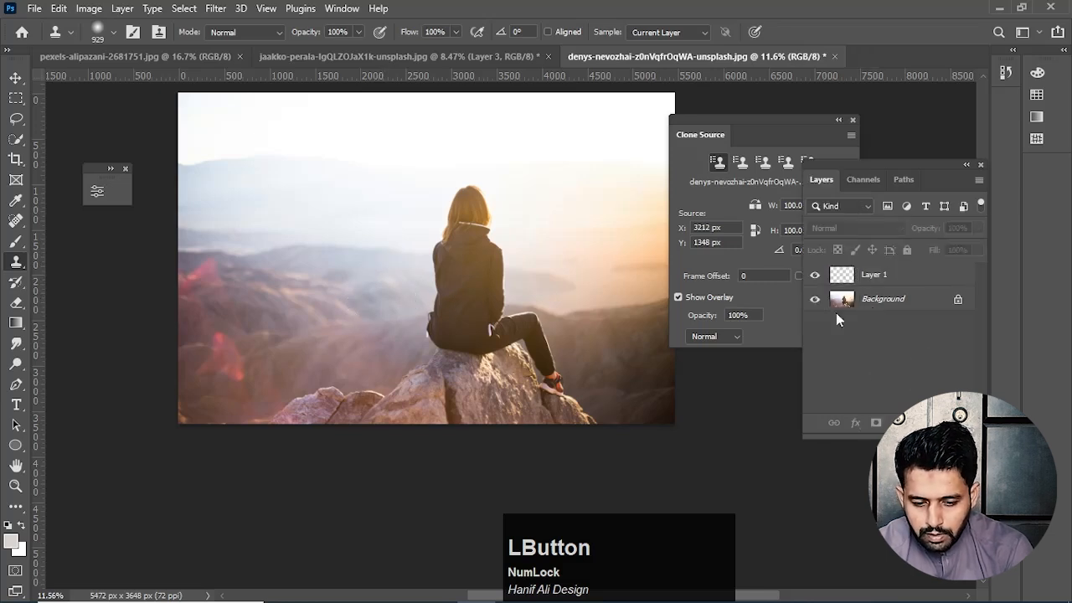
{"action": "left_click", "coordinate": [472, 219], "text": "alt"}
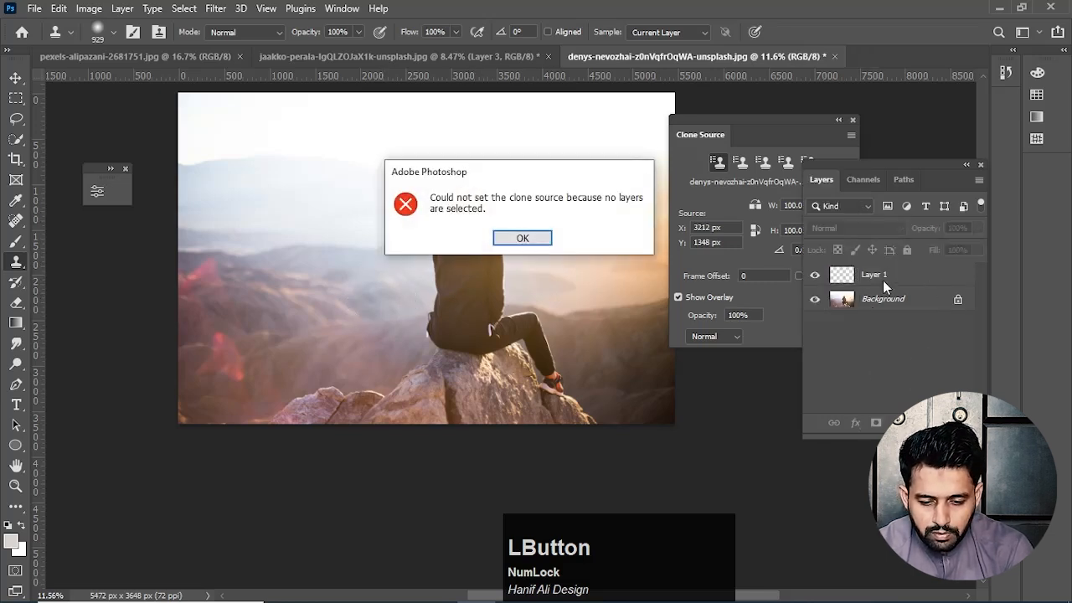
{"action": "left_click", "coordinate": [523, 238]}
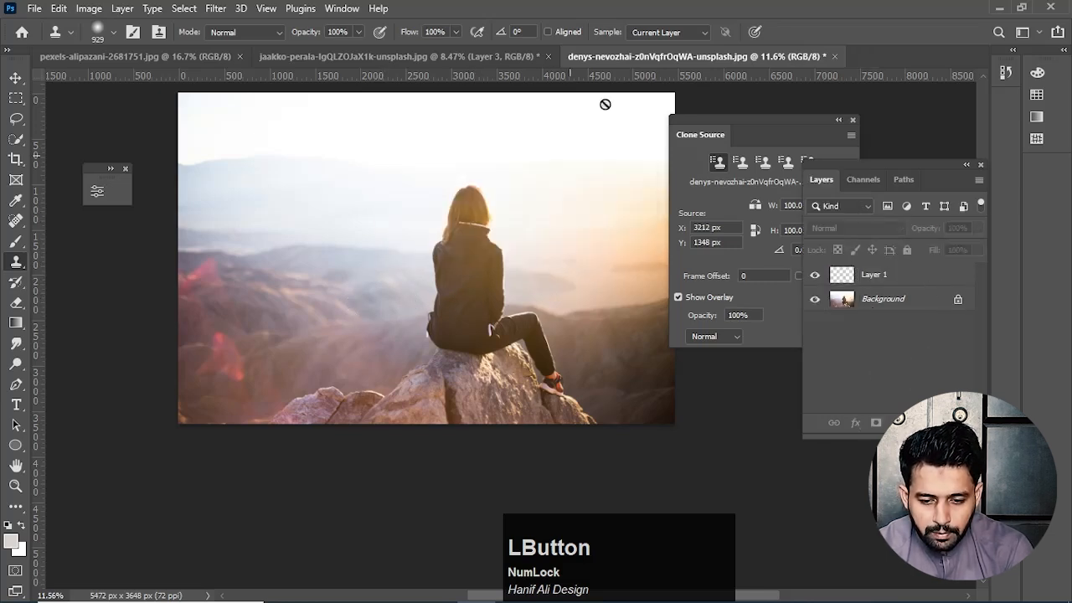
- Select Layer 1 and set the clone sample mode to All Layers
{"action": "left_click", "coordinate": [694, 31]}
{"action": "left_click", "coordinate": [653, 41]}
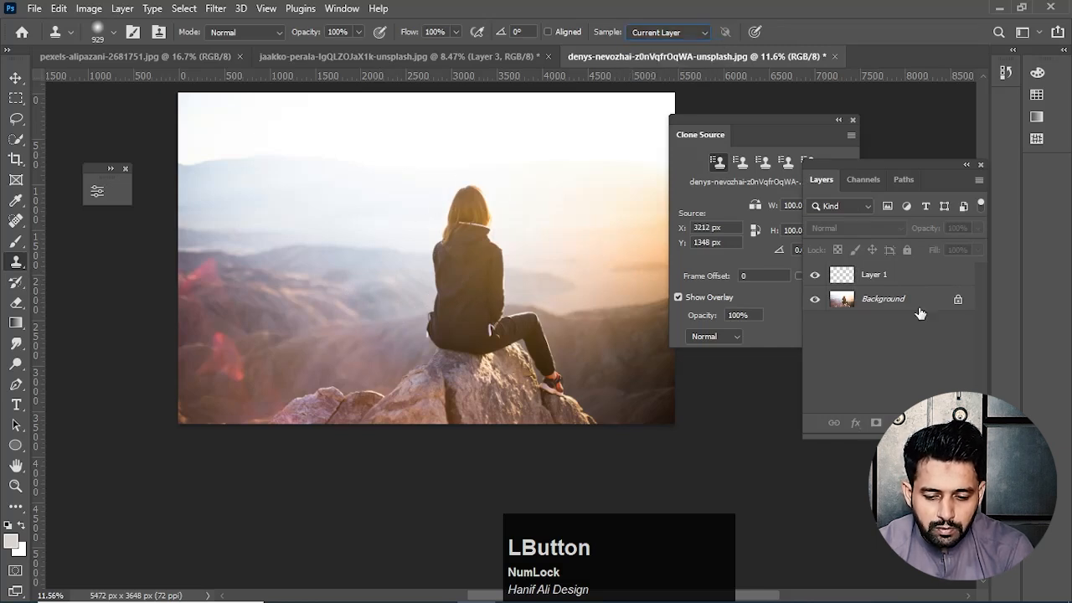
{"action": "left_click", "coordinate": [887, 279]}
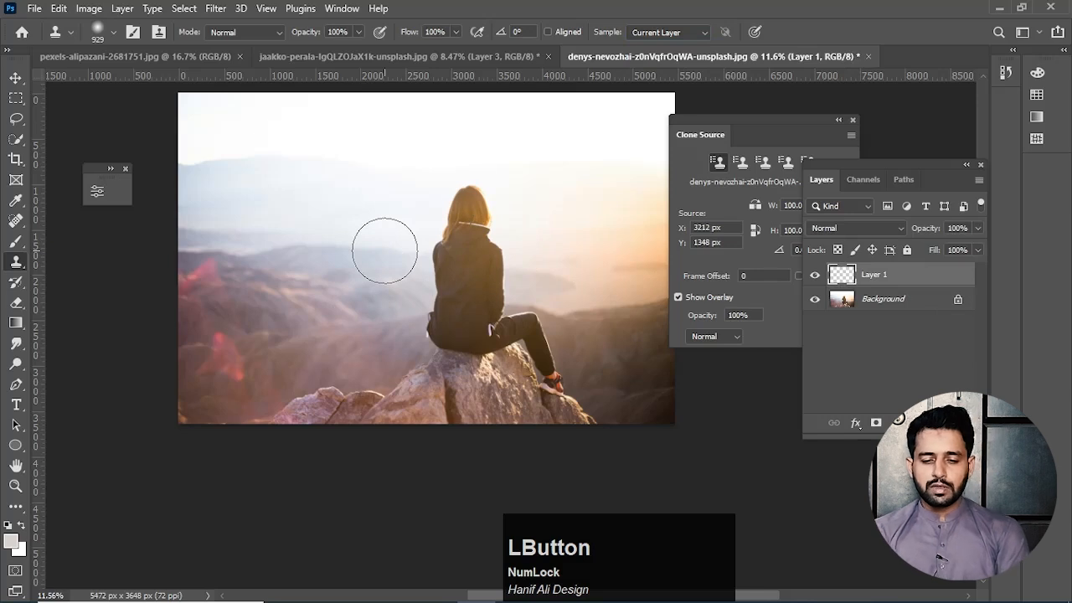
{"action": "left_click", "coordinate": [681, 31]}
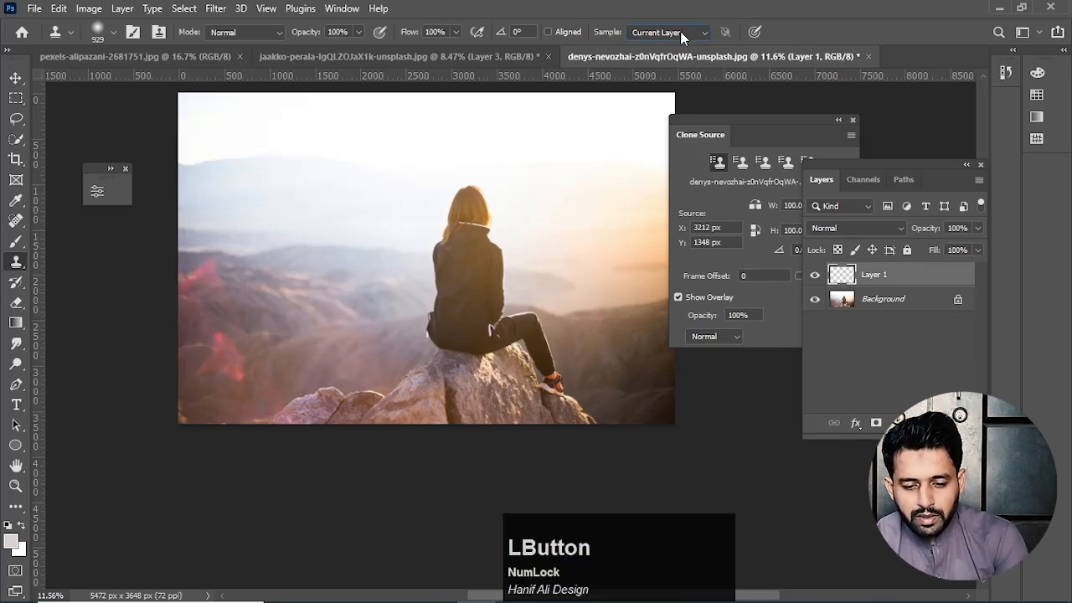
{"action": "left_click", "coordinate": [672, 69]}
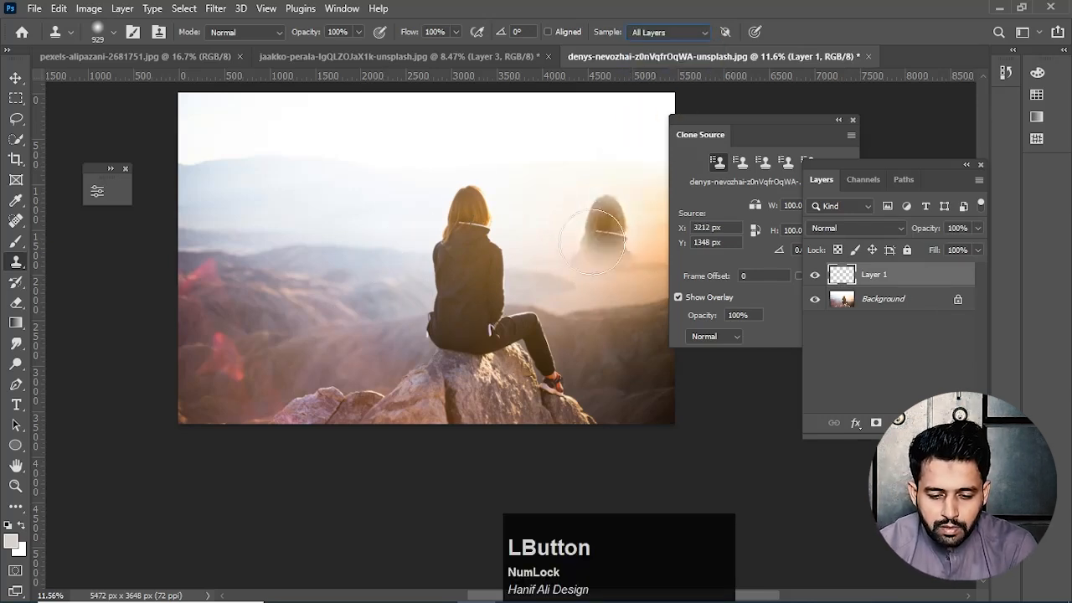
- Clone the woman onto Layer 1 directly beside the original on the rock, and undo that clone
{"action": "left_click", "coordinate": [472, 210], "text": "alt"}
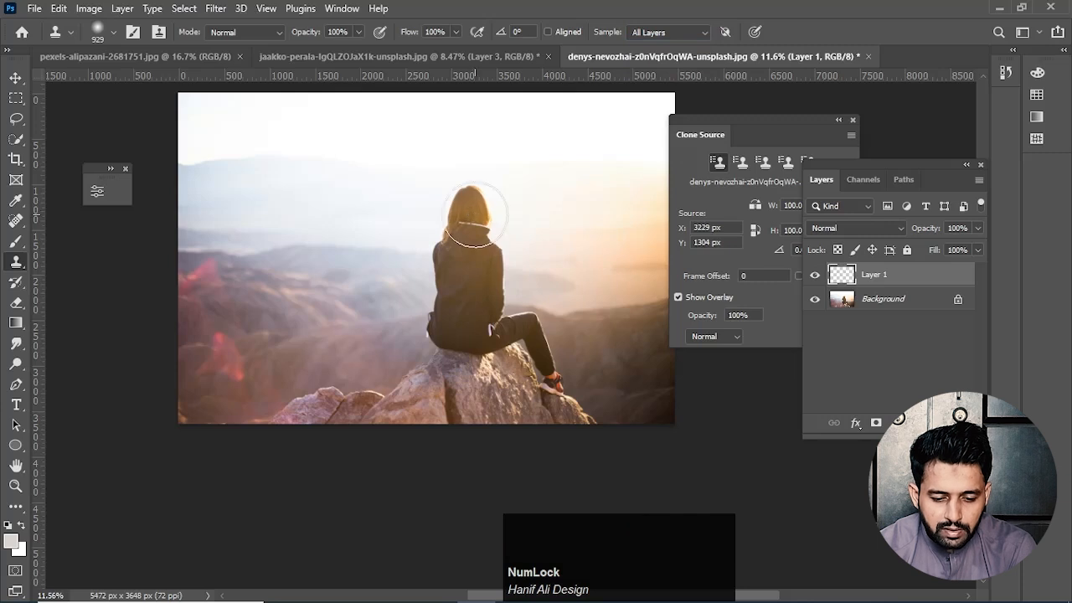
{"action": "mouse_move", "coordinate": [388, 220]}
{"action": "left_mouse_down"}
{"action": "mouse_move", "coordinate": [378, 300]}
{"action": "mouse_move", "coordinate": [393, 323]}
{"action": "mouse_move", "coordinate": [378, 351]}
{"action": "mouse_move", "coordinate": [404, 362]}
{"action": "mouse_move", "coordinate": [373, 357]}
{"action": "mouse_move", "coordinate": [400, 362]}
{"action": "left_mouse_up"}
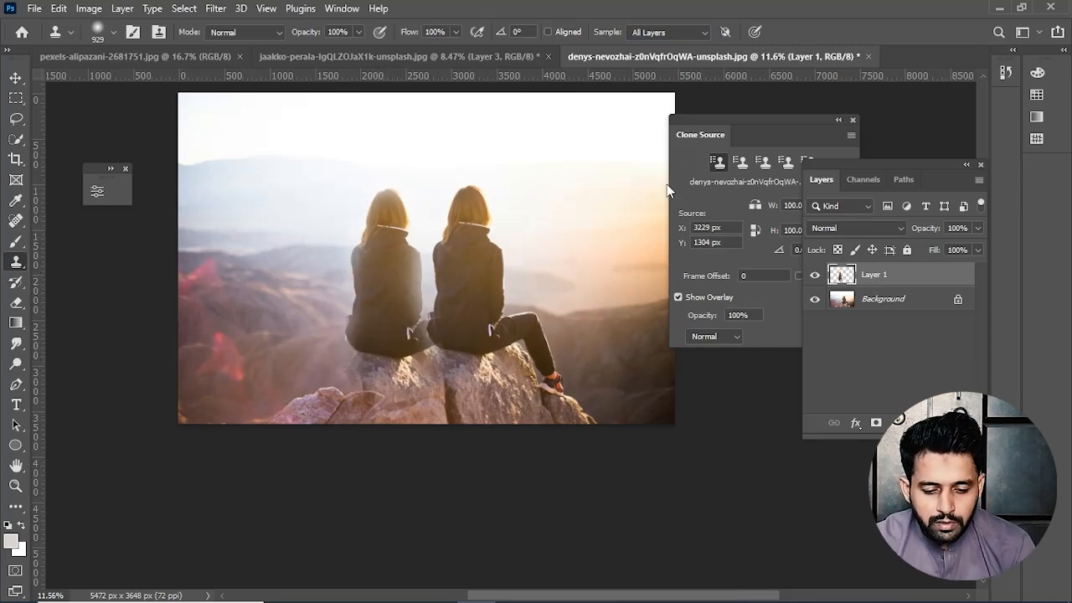
{"action": "key", "text": "ctrl+z"}
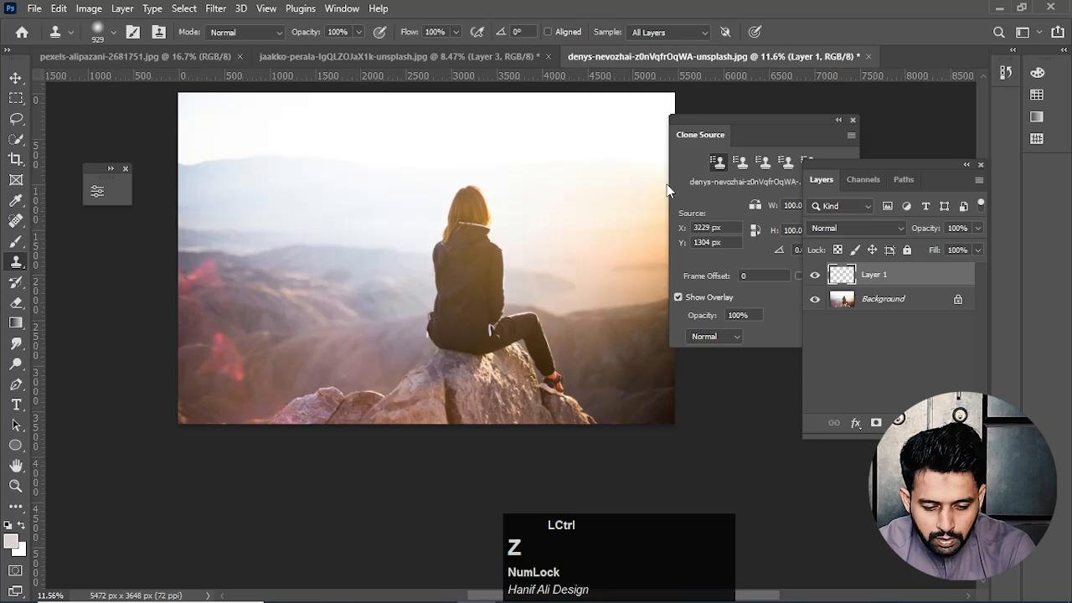
- Uncover the Clone Source settings, turn on horizontal flipping for the source, and set the brush size to 981
{"action": "left_click_drag", "start_coordinate": [785, 133], "coordinate": [717, 132]}
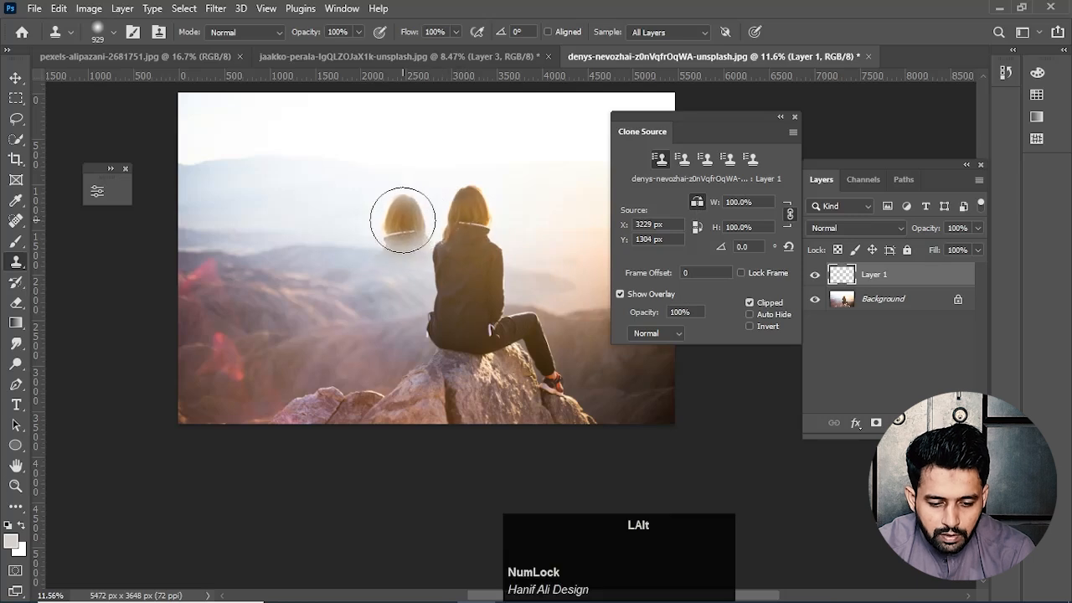
{"action": "mouse_move", "coordinate": [402, 220]}
{"action": "left_mouse_down", "text": "alt"}
{"action": "mouse_move", "coordinate": [422, 224]}
{"action": "mouse_move", "coordinate": [400, 236]}
{"action": "left_mouse_up", "text": "alt"}
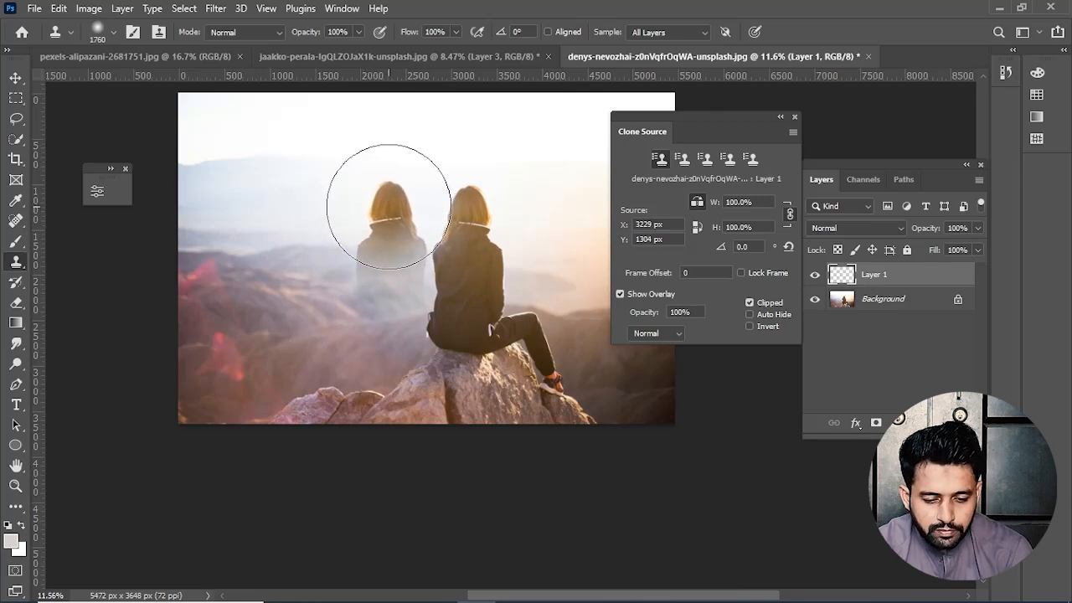
{"action": "left_click_drag", "start_coordinate": [386, 205], "coordinate": [353, 207], "text": "alt"}
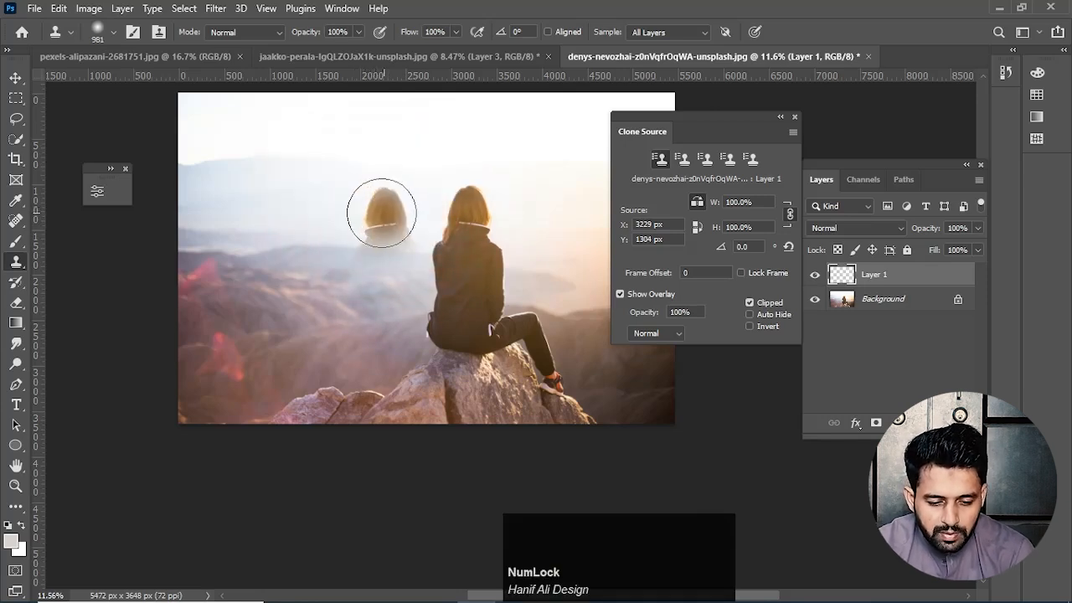
- Try cloning the flipped woman in several separate strokes with Aligned off, and undo the extra strokes
{"action": "mouse_move", "coordinate": [369, 233]}
{"action": "left_mouse_down"}
{"action": "mouse_move", "coordinate": [373, 252]}
{"action": "mouse_move", "coordinate": [383, 239]}
{"action": "mouse_move", "coordinate": [376, 271]}
{"action": "left_mouse_up"}
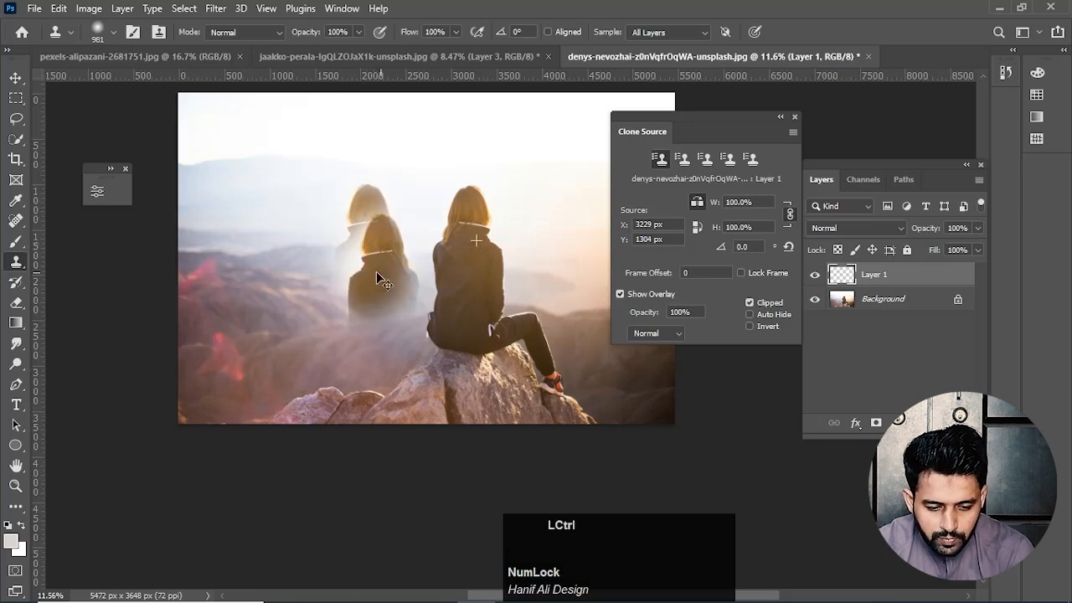
{"action": "key", "text": "ctrl+z"}
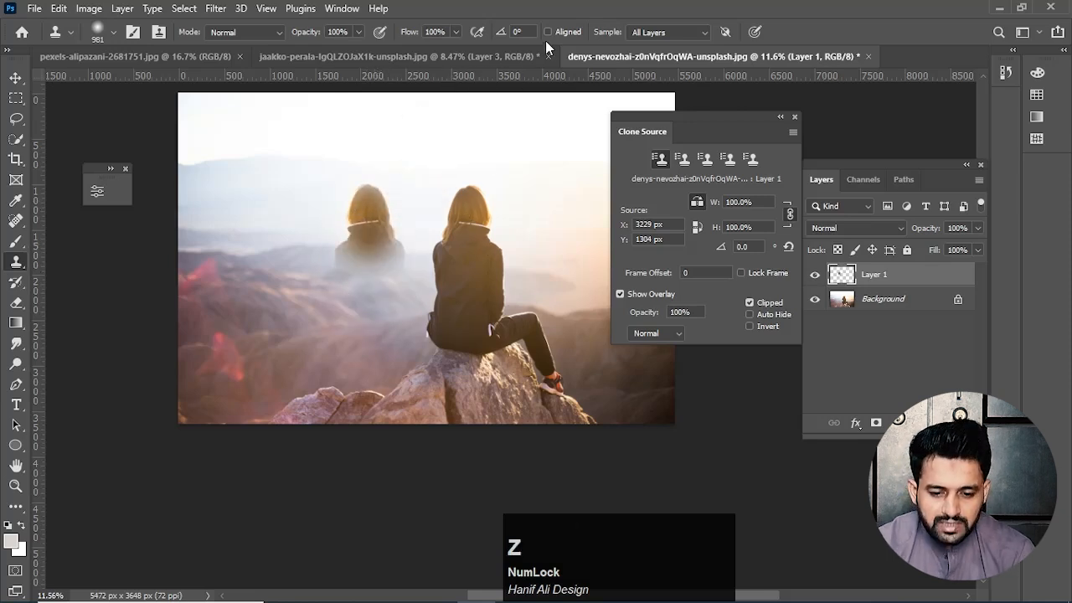
{"action": "left_click", "coordinate": [378, 268]}
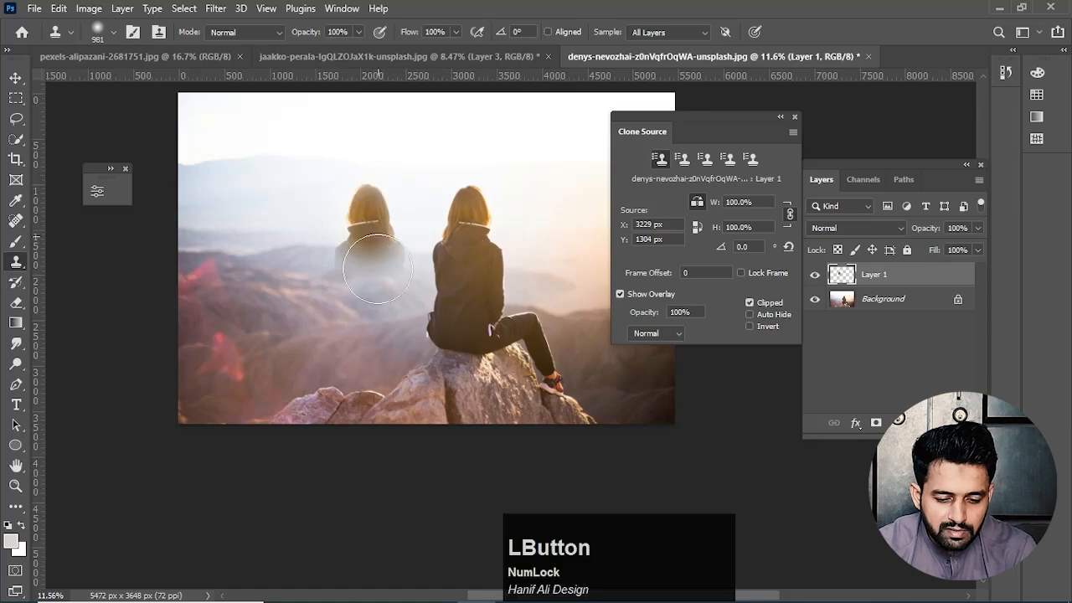
{"action": "mouse_move", "coordinate": [378, 268]}
{"action": "left_mouse_down"}
{"action": "mouse_move", "coordinate": [381, 239]}
{"action": "mouse_move", "coordinate": [380, 293]}
{"action": "mouse_move", "coordinate": [328, 307]}
{"action": "left_mouse_up"}
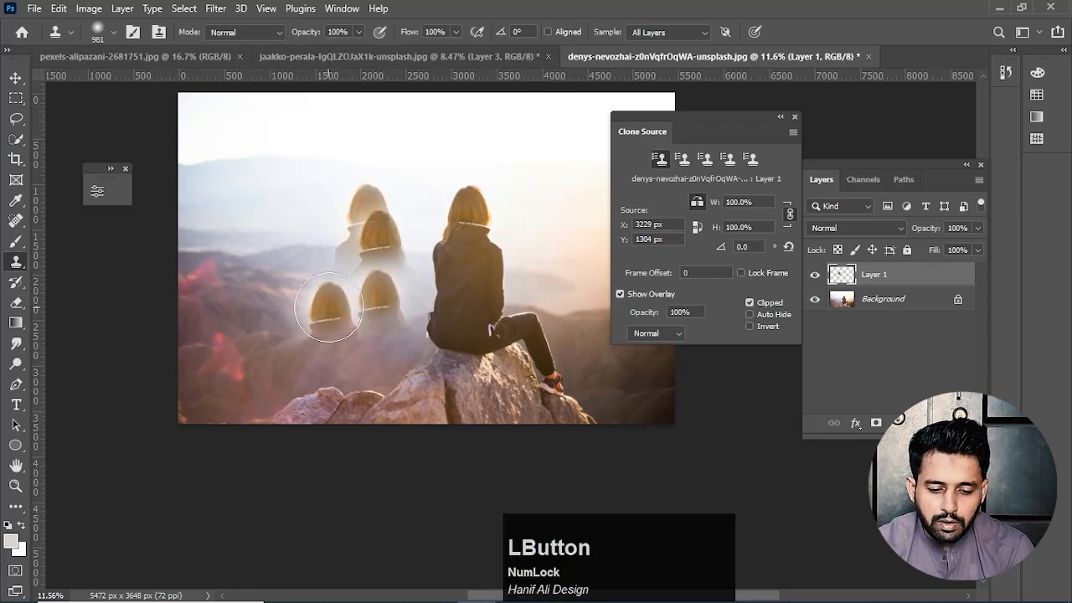
{"action": "key", "text": "ctrl+z"}
{"action": "key", "text": "ctrl+z"}
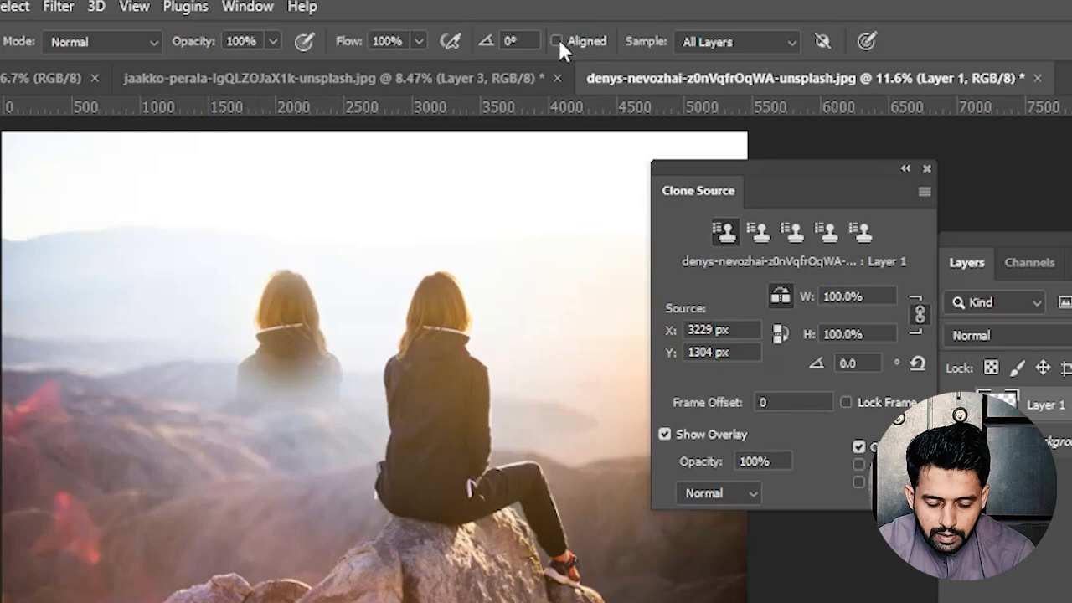
- Turn on Aligned, undo the partial clone, and paint the flipped woman with her rock onto Layer 1, offset about 1141 px left of the original
{"action": "left_click", "coordinate": [556, 41]}
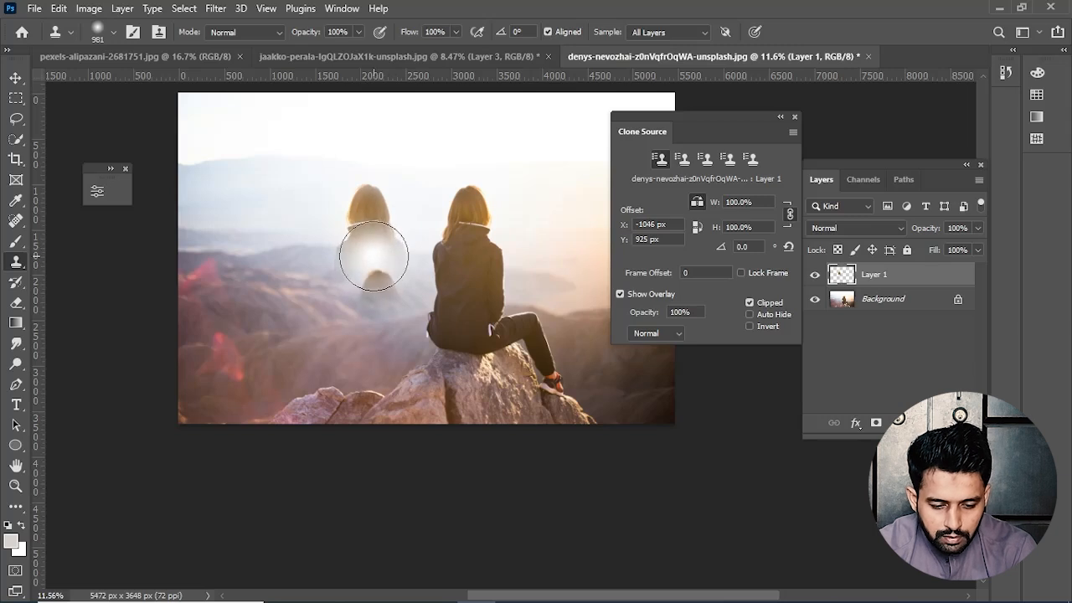
{"action": "key", "text": "ctrl+z"}
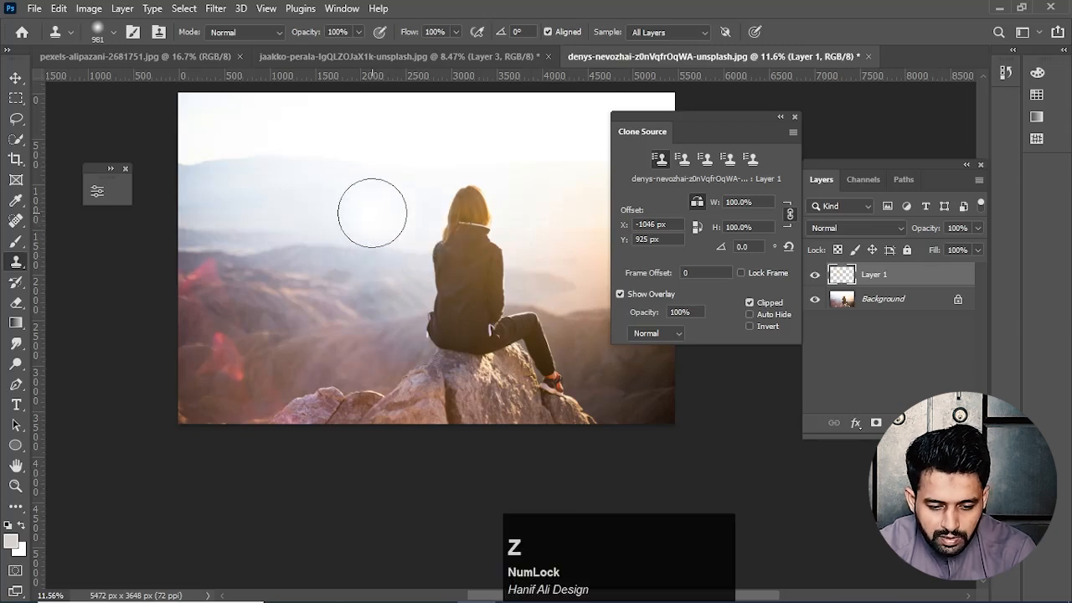
{"action": "left_click", "coordinate": [418, 216], "text": "alt"}
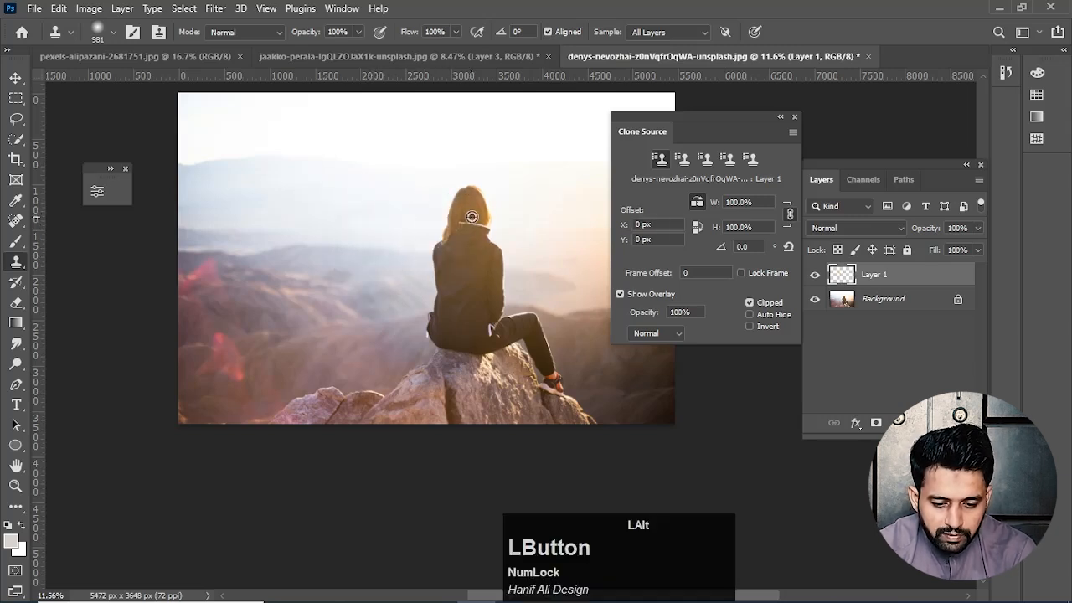
{"action": "mouse_move", "coordinate": [368, 218]}
{"action": "left_mouse_down"}
{"action": "mouse_move", "coordinate": [383, 236]}
{"action": "mouse_move", "coordinate": [380, 279]}
{"action": "mouse_move", "coordinate": [356, 307]}
{"action": "mouse_move", "coordinate": [376, 286]}
{"action": "left_mouse_up"}
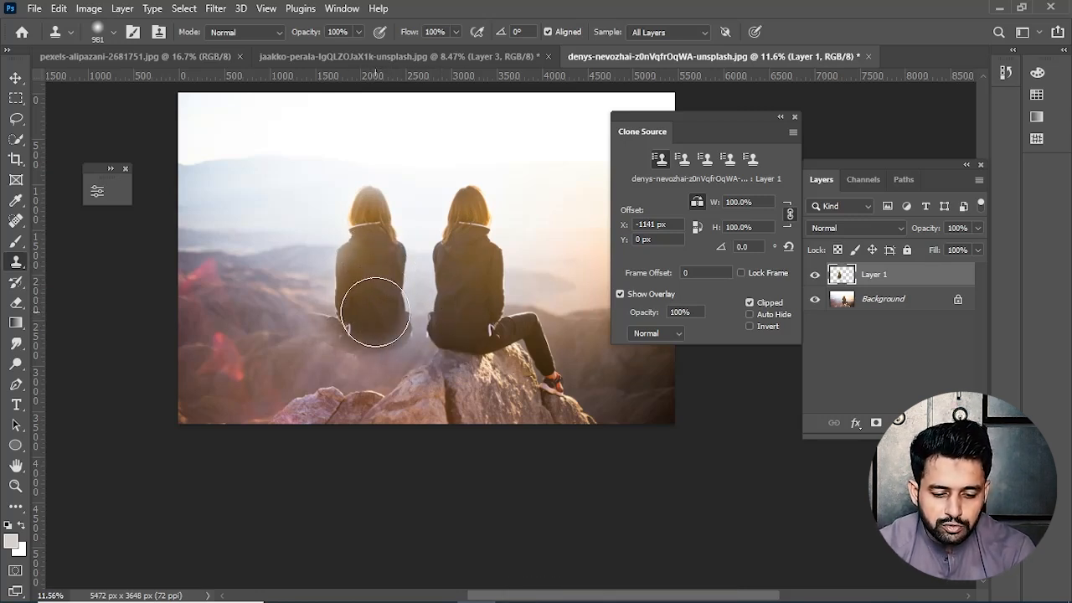
{"action": "mouse_move", "coordinate": [376, 312]}
{"action": "left_mouse_down"}
{"action": "mouse_move", "coordinate": [369, 348]}
{"action": "mouse_move", "coordinate": [349, 370]}
{"action": "mouse_move", "coordinate": [379, 357]}
{"action": "mouse_move", "coordinate": [392, 395]}
{"action": "mouse_move", "coordinate": [366, 410]}
{"action": "mouse_move", "coordinate": [323, 402]}
{"action": "mouse_move", "coordinate": [319, 377]}
{"action": "mouse_move", "coordinate": [336, 346]}
{"action": "mouse_move", "coordinate": [299, 348]}
{"action": "mouse_move", "coordinate": [324, 343]}
{"action": "mouse_move", "coordinate": [307, 353]}
{"action": "mouse_move", "coordinate": [308, 405]}
{"action": "mouse_move", "coordinate": [360, 422]}
{"action": "mouse_move", "coordinate": [375, 365]}
{"action": "mouse_move", "coordinate": [364, 401]}
{"action": "mouse_move", "coordinate": [433, 419]}
{"action": "left_mouse_up"}
- Deselect the cloned layer with the Move tool and add a new empty layer above Layer 1
{"action": "key", "text": "v"}
{"action": "scroll", "coordinate": [466, 421], "scroll_direction": "down", "scroll_amount": 1}
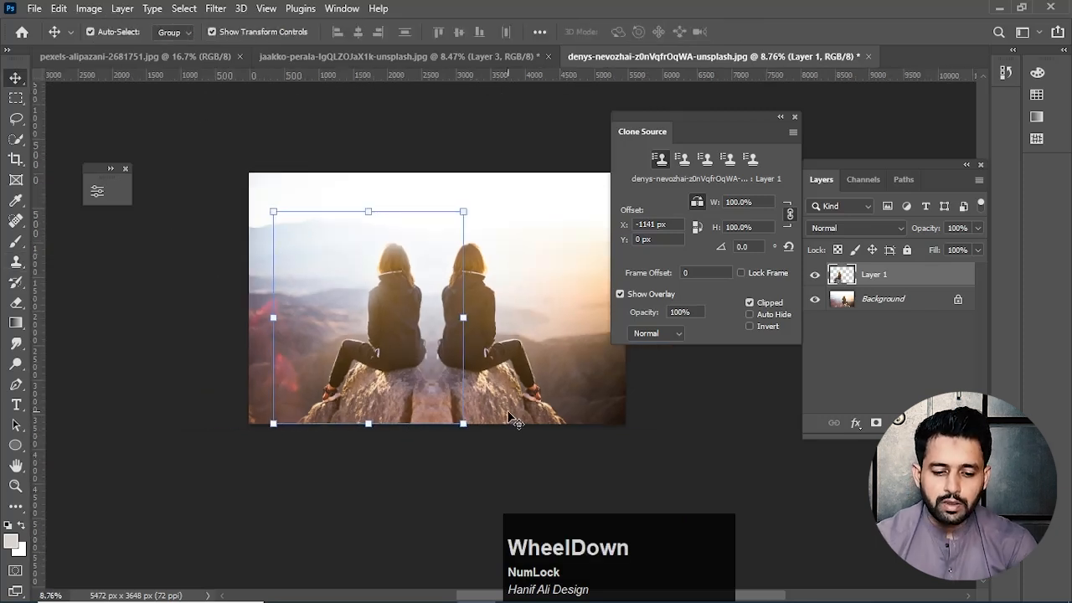
{"action": "key", "text": "space"}
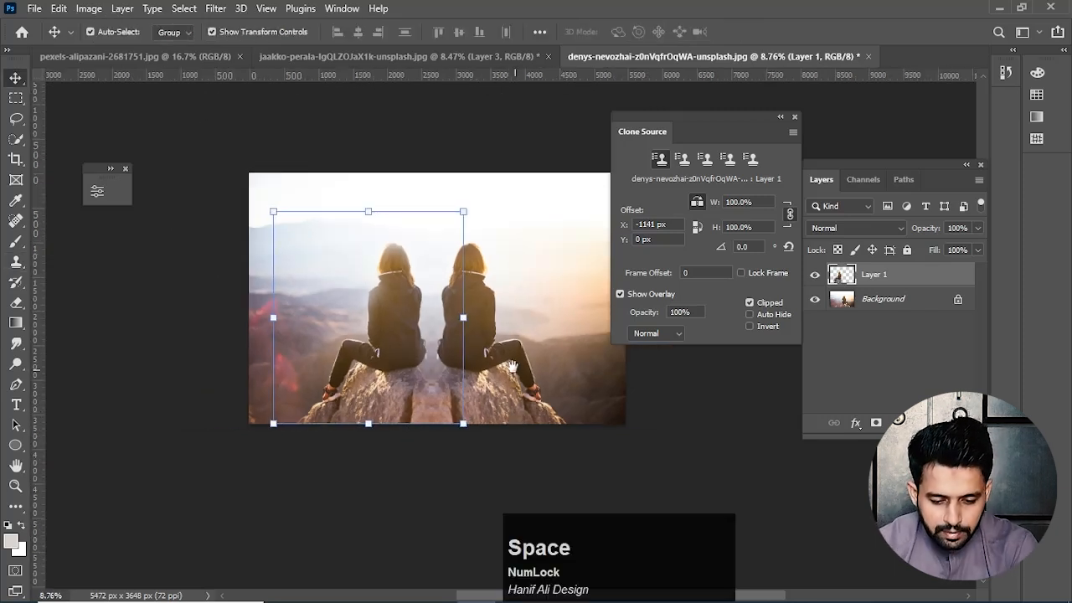
{"action": "left_click_drag", "start_coordinate": [506, 351], "coordinate": [402, 371]}
{"action": "left_click", "coordinate": [536, 444]}
{"action": "scroll", "coordinate": [420, 434], "scroll_direction": "up", "scroll_amount": 4}
{"action": "key", "text": "space"}
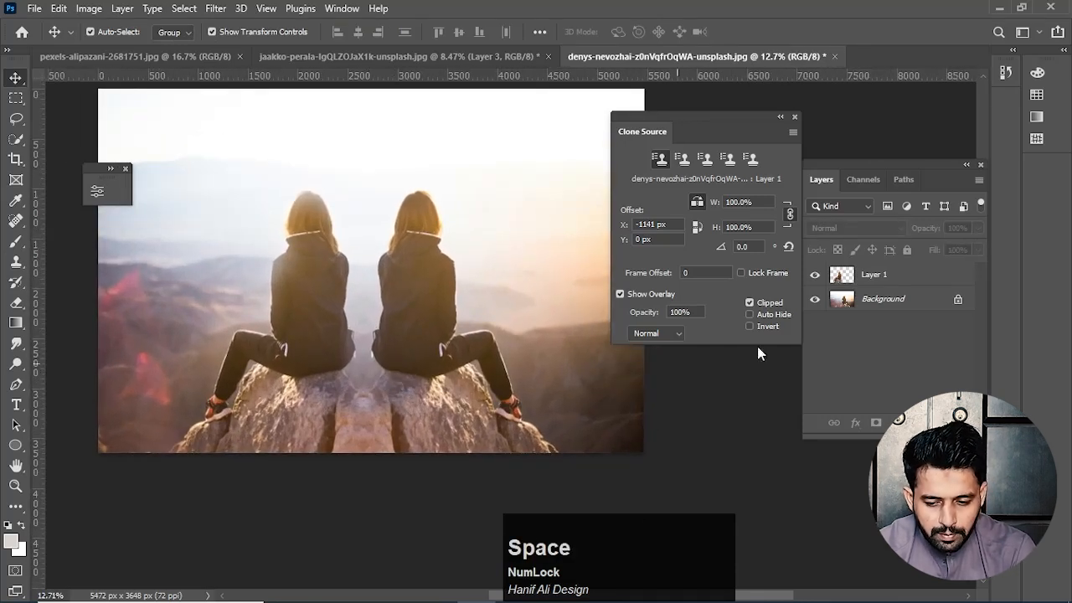
{"action": "left_click", "coordinate": [937, 422]}
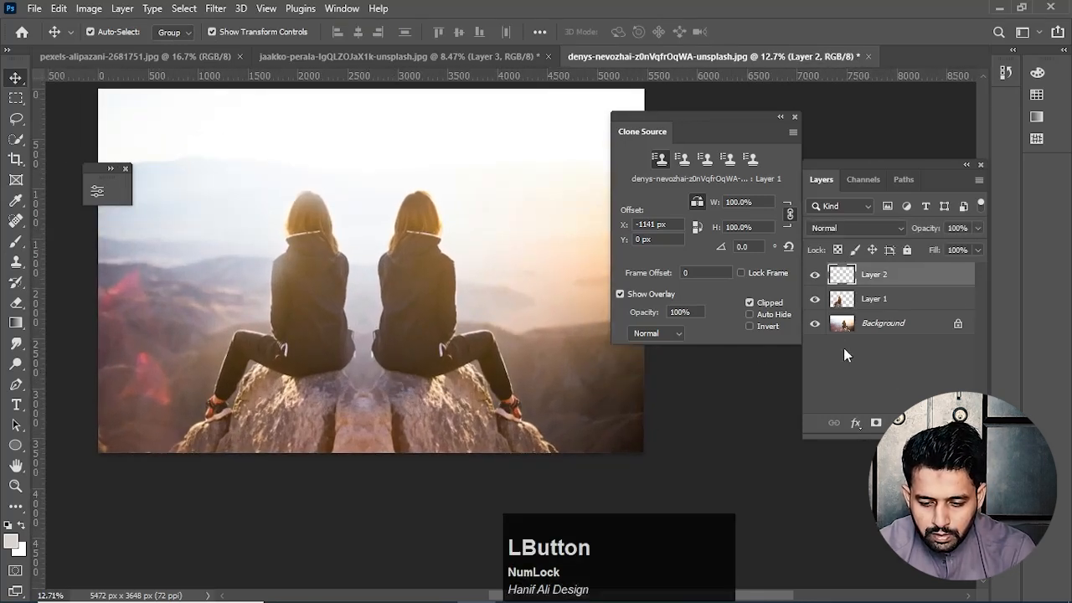
- Check Layer 1's clone with the Background temporarily hidden, and hide Layer 1
{"action": "left_click", "coordinate": [815, 325]}
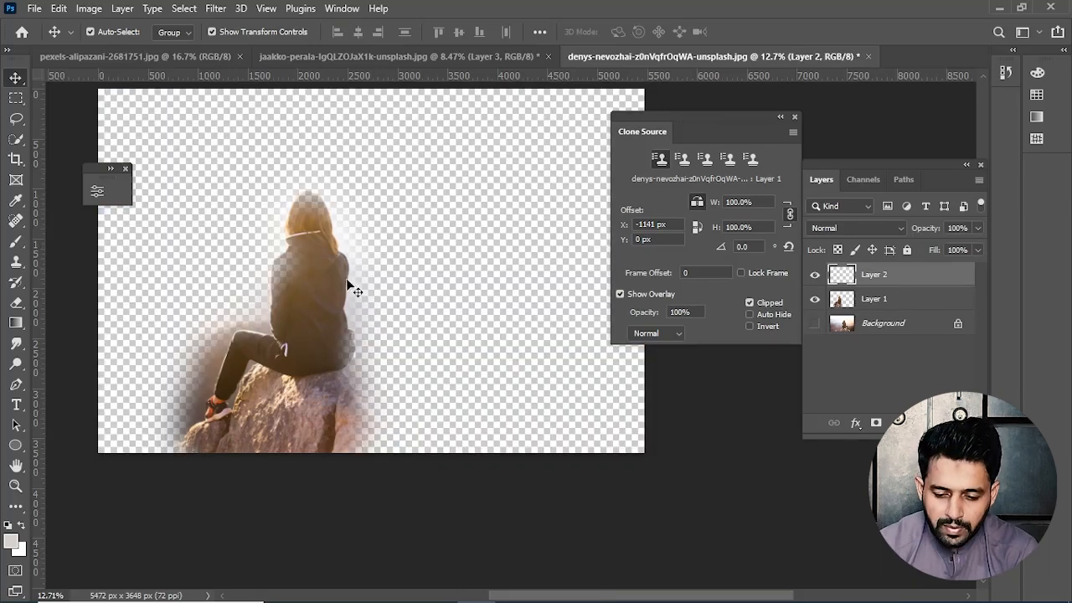
{"action": "left_click", "coordinate": [815, 325]}
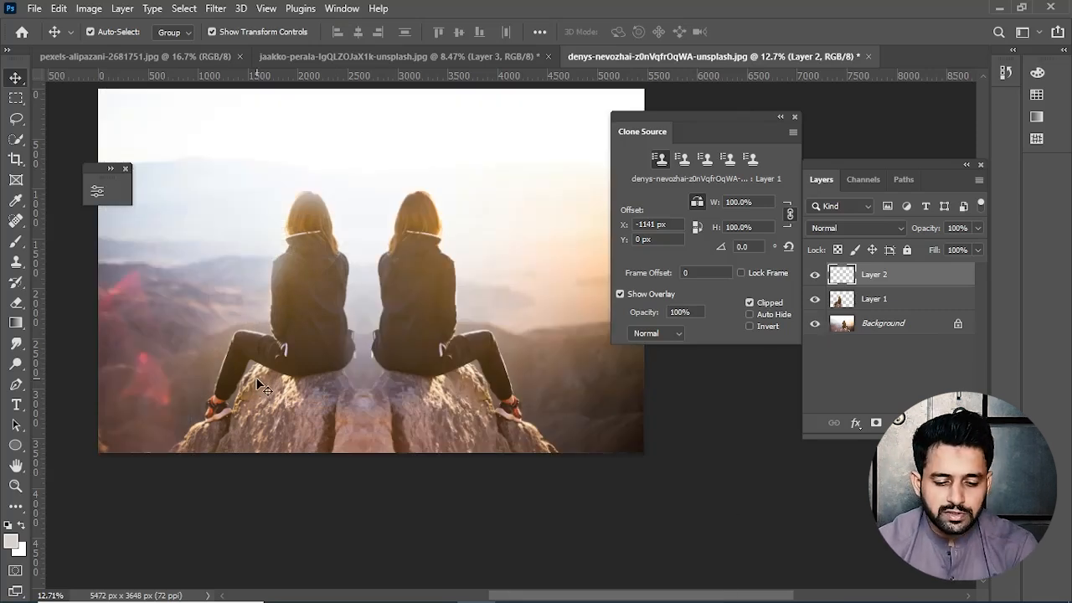
{"action": "left_click", "coordinate": [815, 299]}
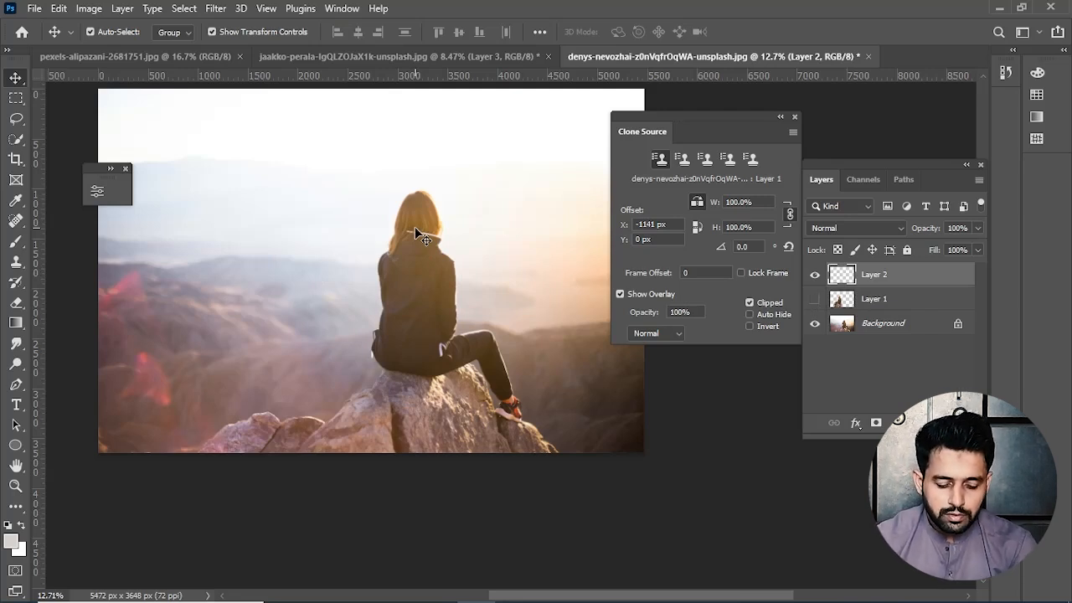
- Sample the woman's head with the Clone Stamp on Layer 2 and rotate the clone source to -6.8°
{"action": "key", "text": "s"}
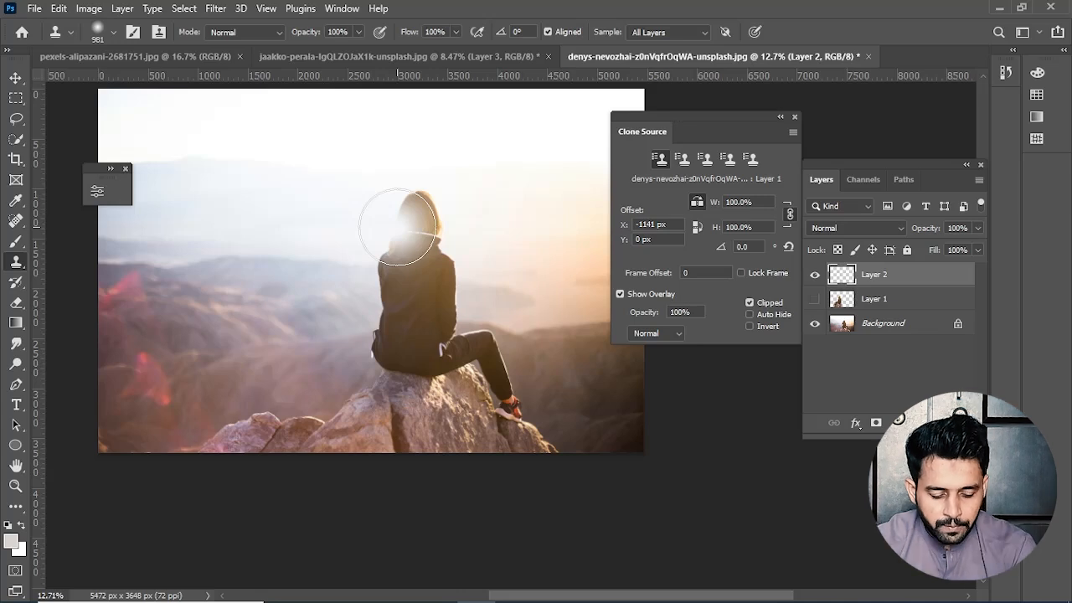
{"action": "left_click", "coordinate": [416, 220], "text": "alt"}
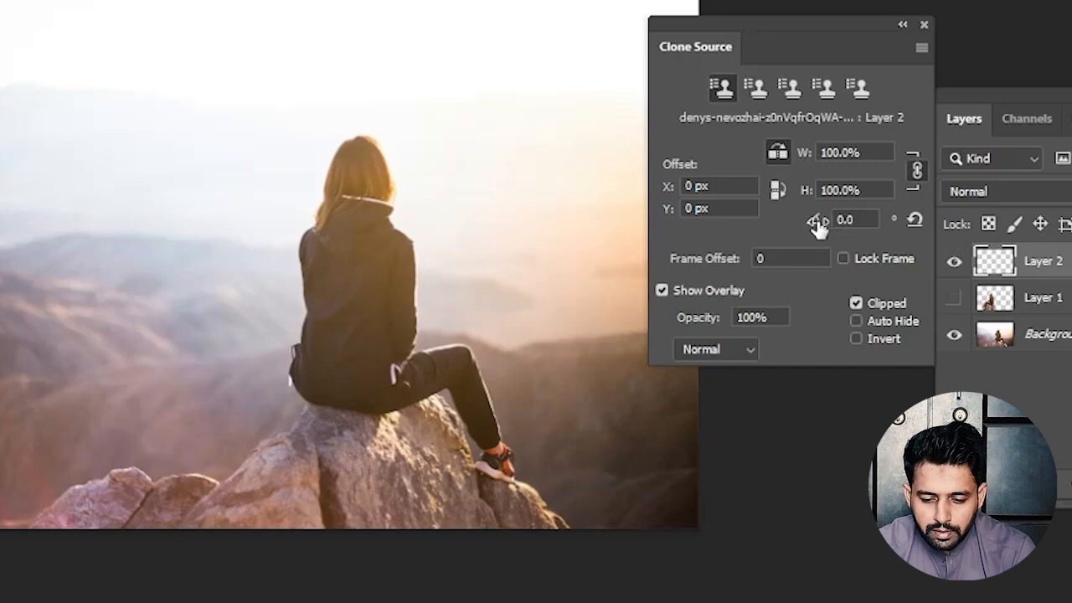
{"action": "left_click_drag", "start_coordinate": [818, 227], "coordinate": [817, 230]}
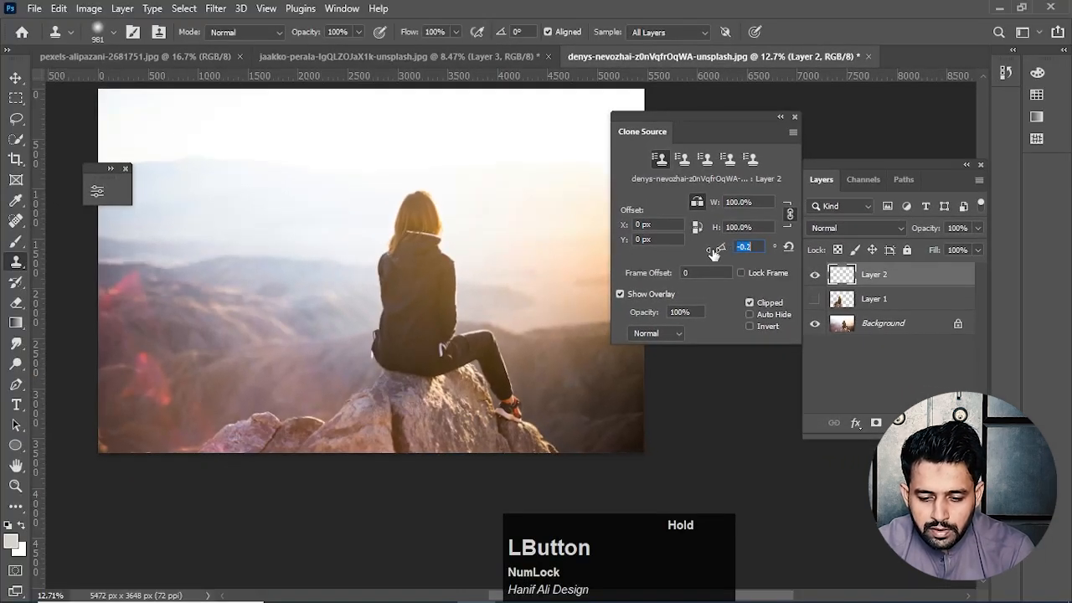
{"action": "left_click_drag", "start_coordinate": [714, 253], "coordinate": [670, 256]}
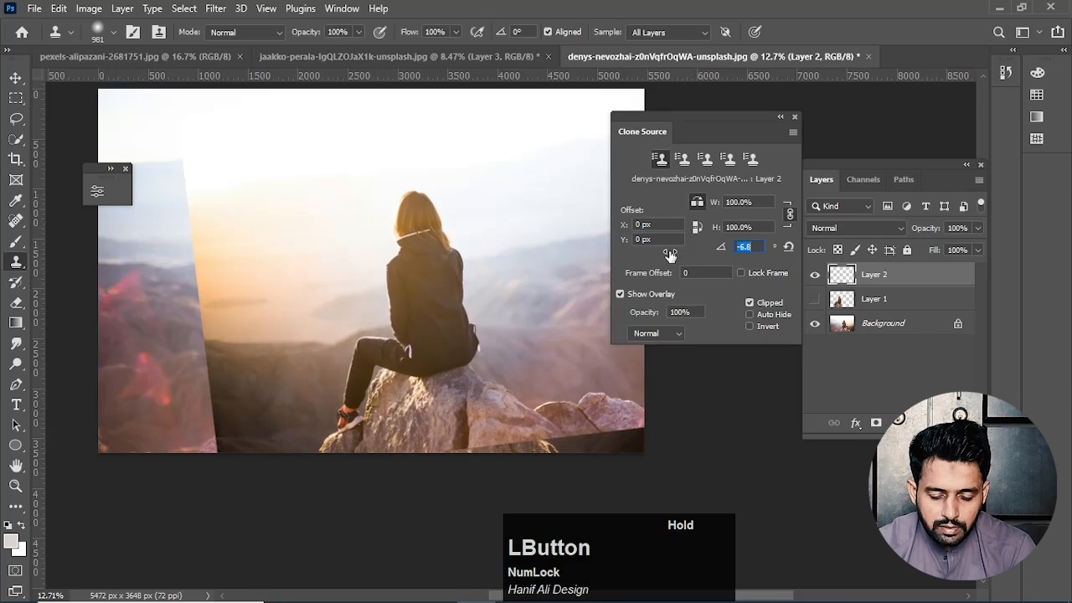
{"action": "left_click_drag", "start_coordinate": [670, 255], "coordinate": [670, 255]}
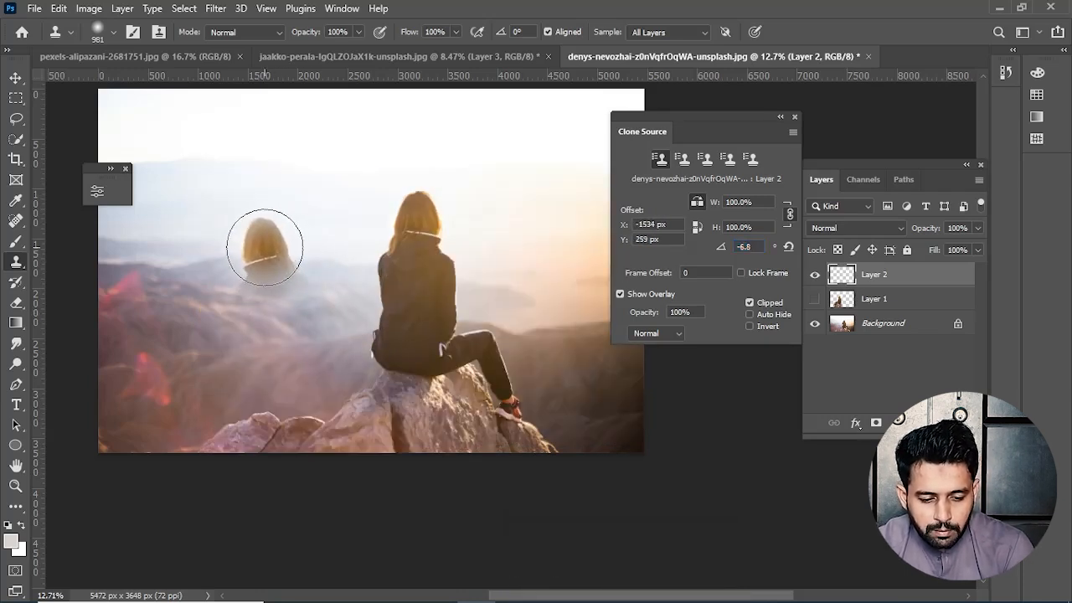
- Try painting the flipped, rotated woman on Layer 2 beside the original, and undo the clone
{"action": "mouse_move", "coordinate": [265, 248]}
{"action": "left_mouse_down"}
{"action": "mouse_move", "coordinate": [258, 342]}
{"action": "mouse_move", "coordinate": [295, 417]}
{"action": "mouse_move", "coordinate": [335, 430]}
{"action": "mouse_move", "coordinate": [193, 441]}
{"action": "mouse_move", "coordinate": [210, 387]}
{"action": "mouse_move", "coordinate": [276, 398]}
{"action": "mouse_move", "coordinate": [258, 292]}
{"action": "mouse_move", "coordinate": [273, 227]}
{"action": "mouse_move", "coordinate": [261, 191]}
{"action": "left_mouse_up"}
{"action": "scroll", "coordinate": [307, 345], "scroll_direction": "down", "scroll_amount": 2}
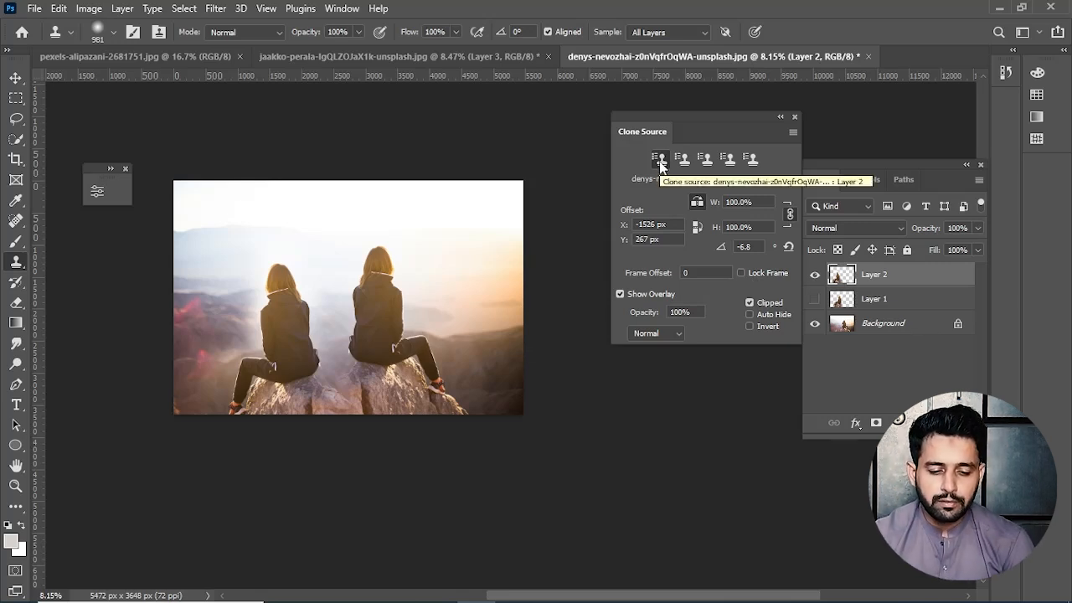
{"action": "key", "text": "ctrl+z"}
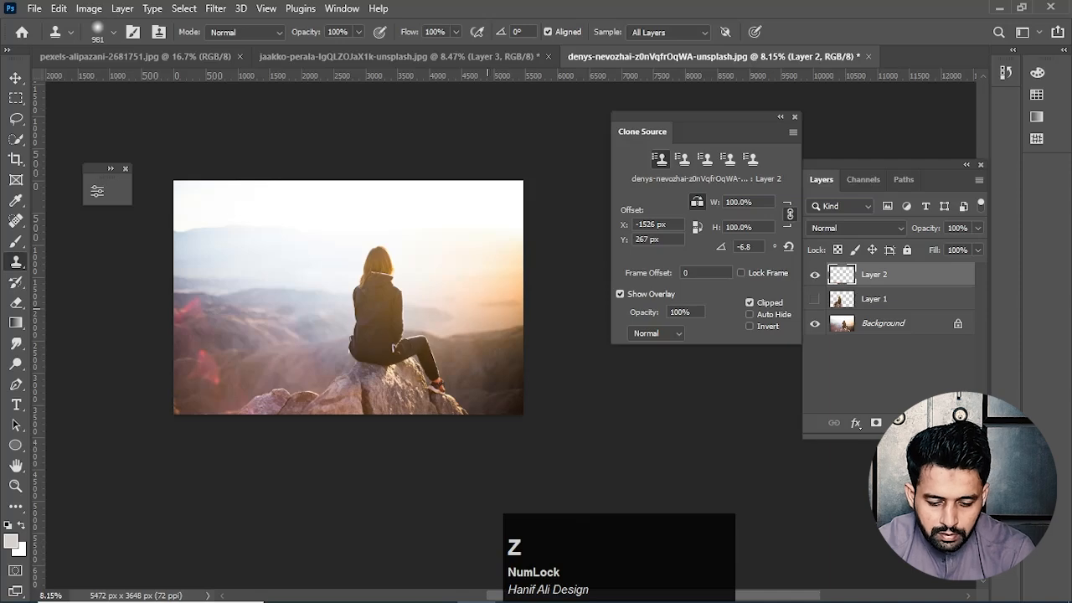
- Open Sky.jpg from the Clone Stamp tool folder as a separate document and reduce the brush size to 461 px
{"action": "left_click", "coordinate": [435, 589]}
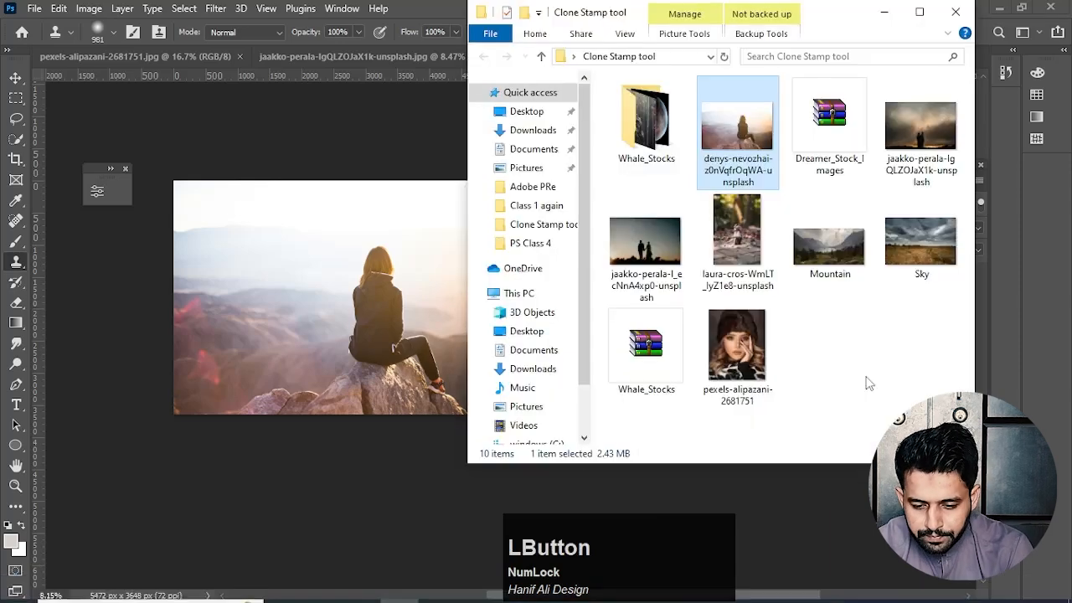
{"action": "left_click_drag", "start_coordinate": [932, 249], "coordinate": [409, 63]}
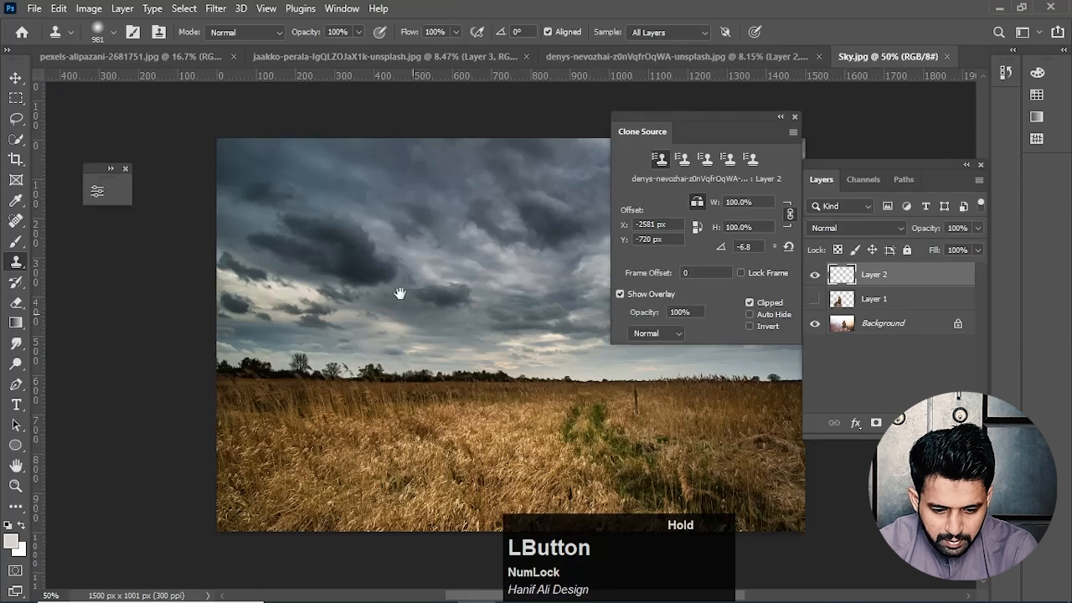
{"action": "left_click_drag", "start_coordinate": [400, 293], "coordinate": [402, 281]}
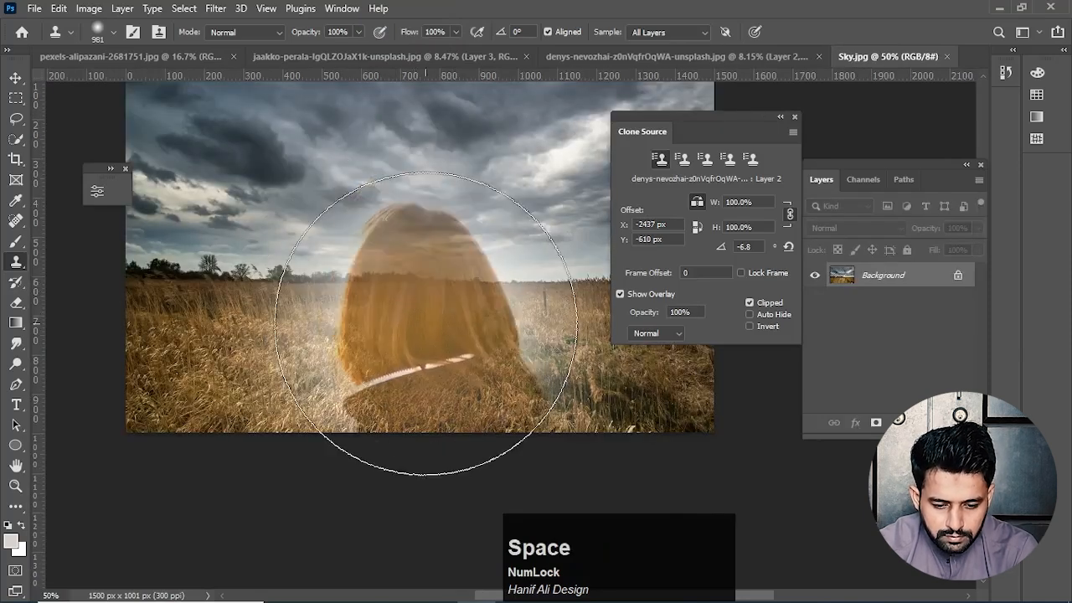
{"action": "right_click", "coordinate": [426, 323], "text": "alt"}
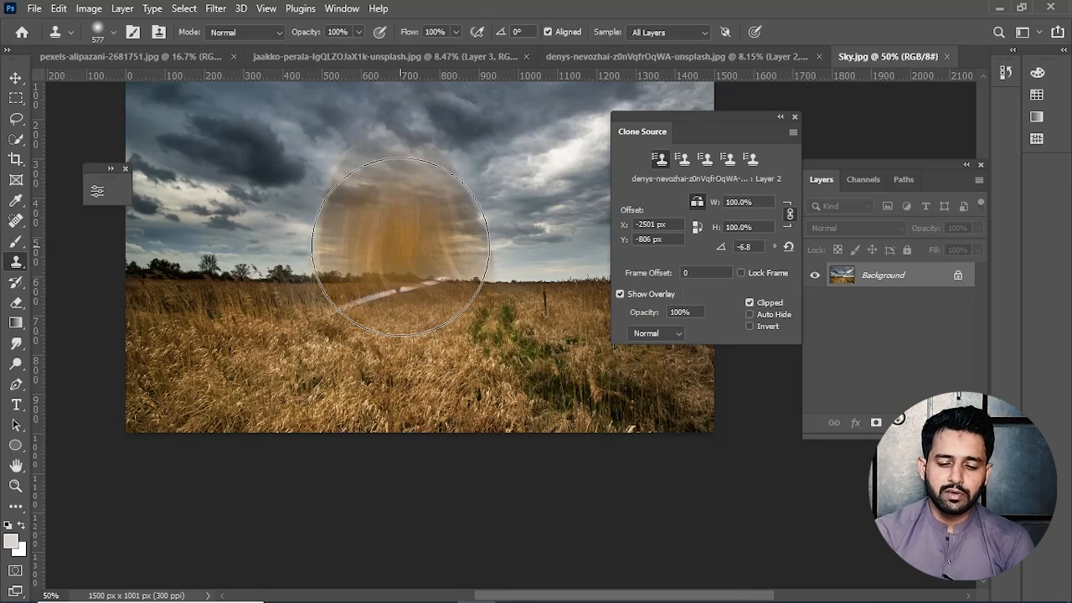
{"action": "right_click", "coordinate": [399, 246], "text": "alt"}
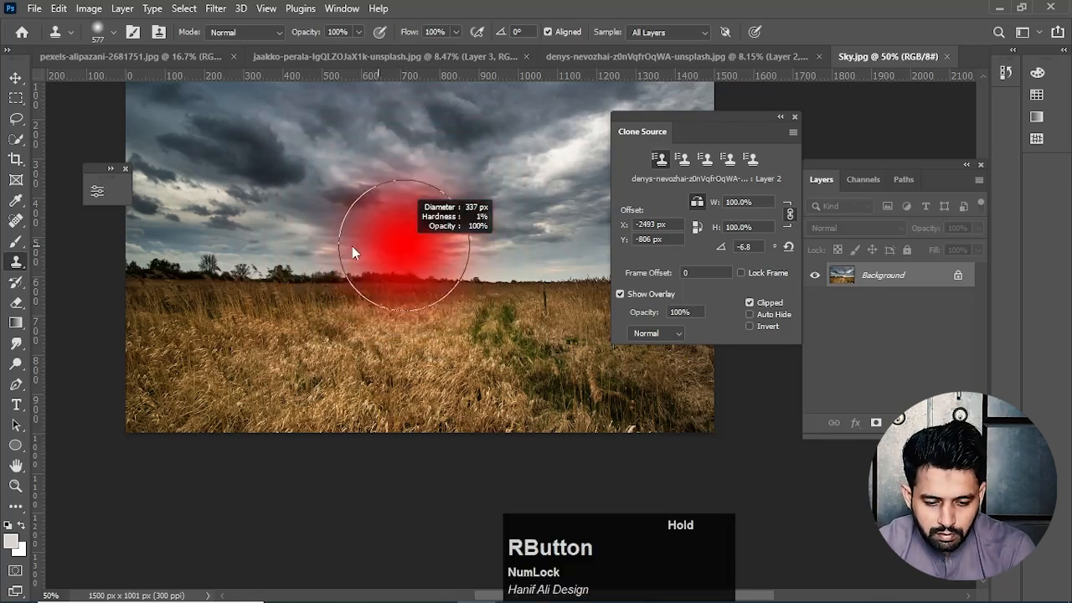
{"action": "right_click", "coordinate": [390, 227], "text": "alt"}
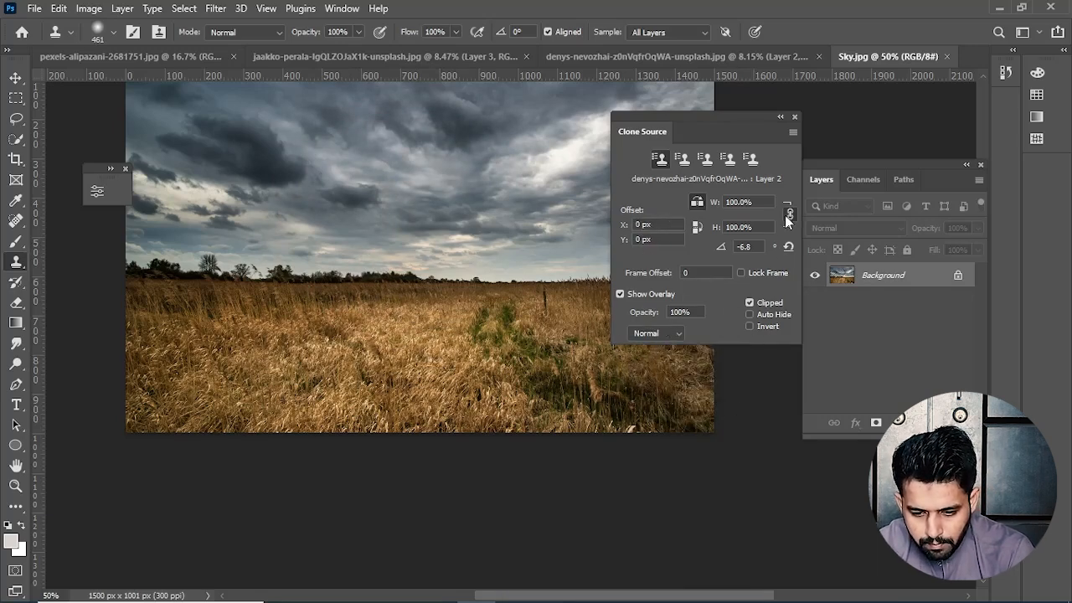
- Try a linked width and height of 50% for the clone source, and settle on 25%
{"action": "left_click_drag", "start_coordinate": [762, 202], "coordinate": [730, 204]}
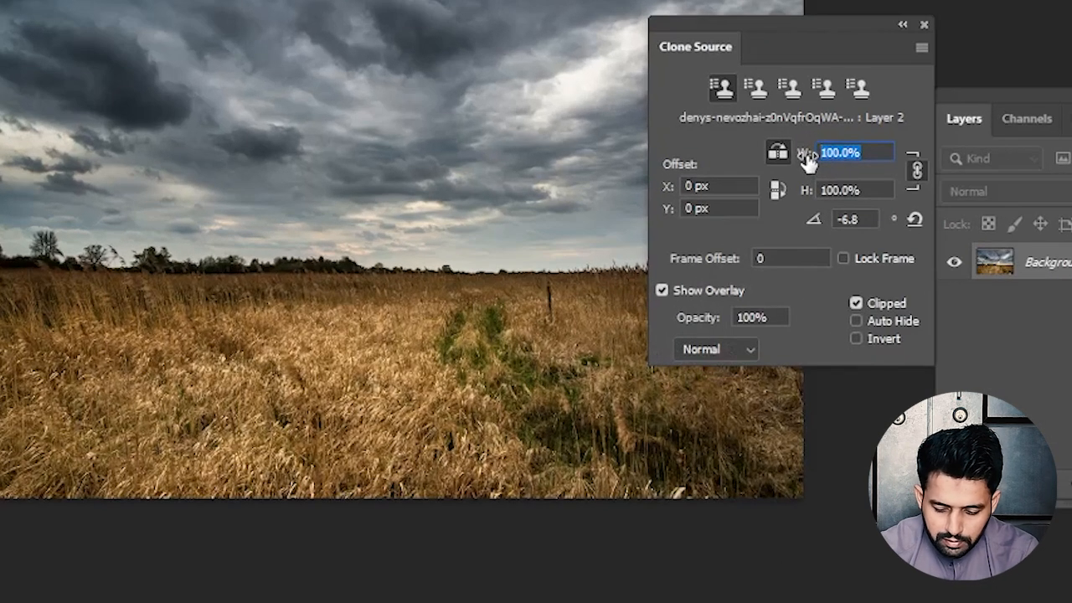
{"action": "type", "text": "50"}
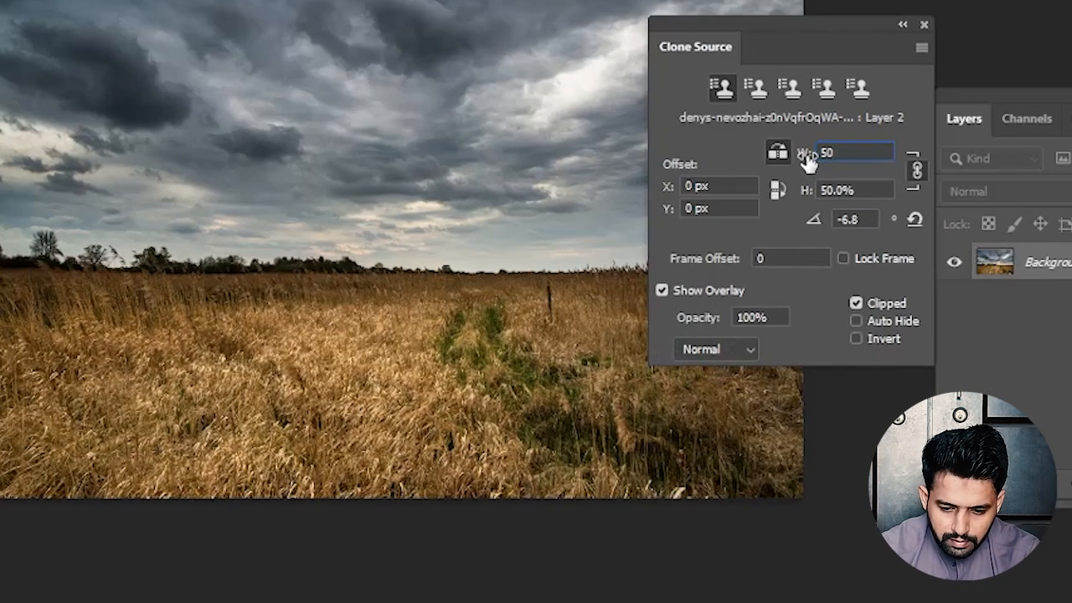
{"action": "key", "text": "Return"}
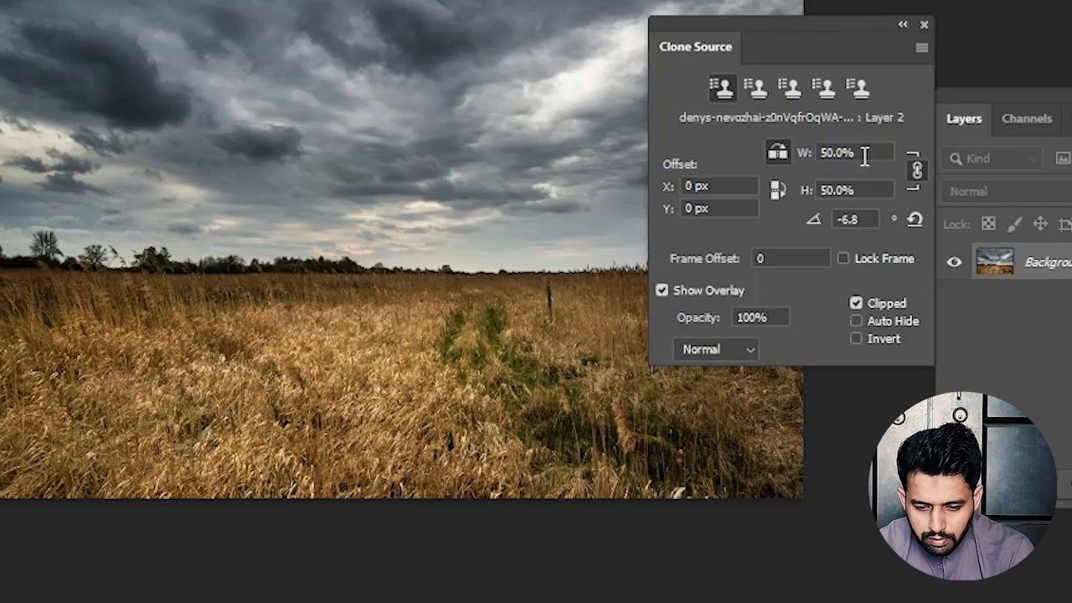
{"action": "left_click", "coordinate": [864, 157]}
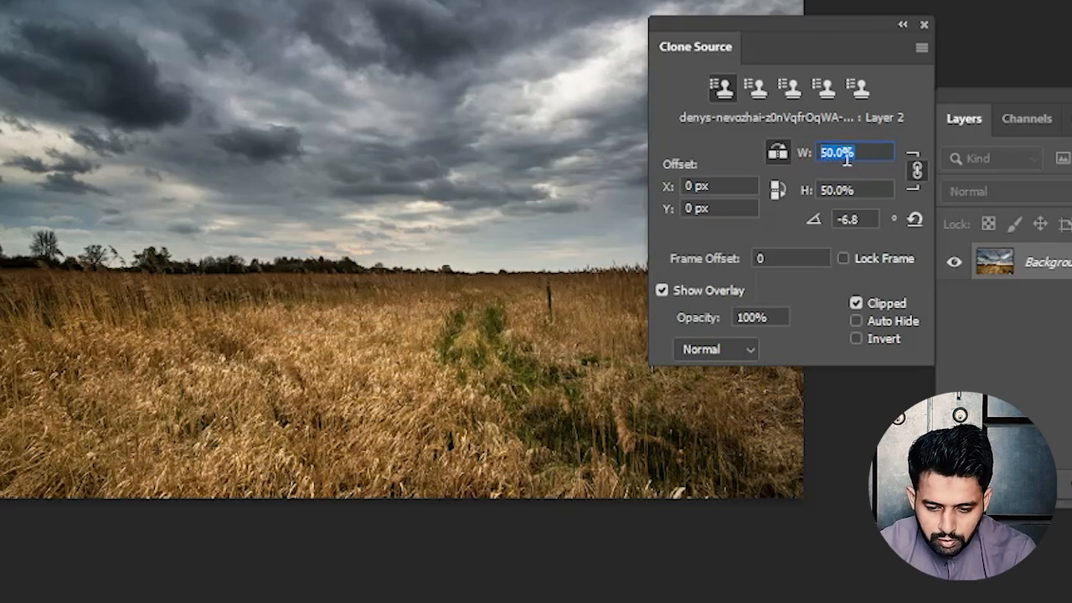
{"action": "type", "text": "2"}
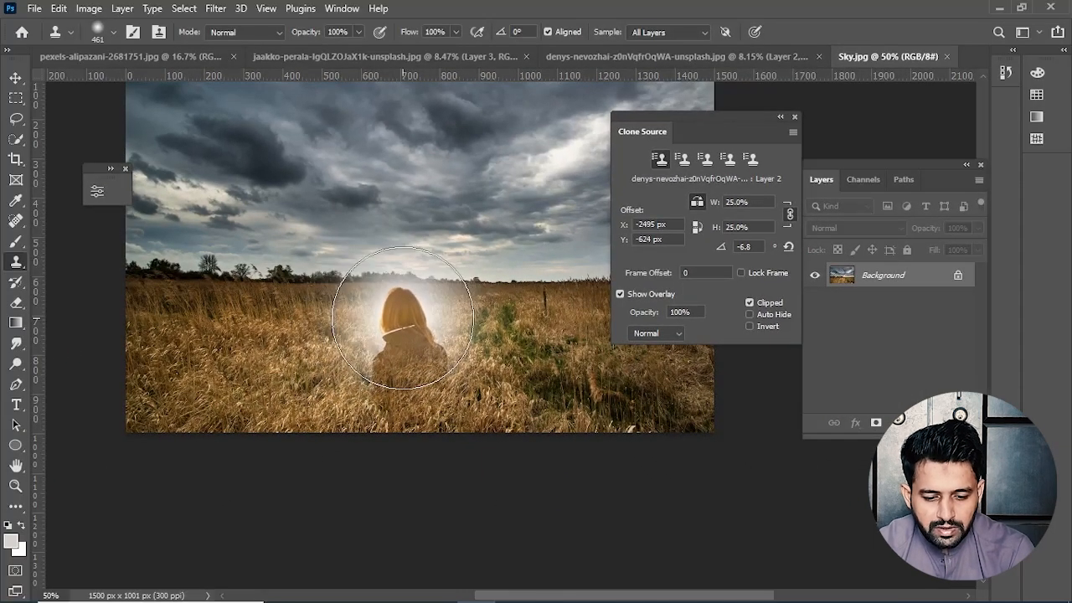
- Revisit the source photo of the woman and return to Sky.jpg with the first clone source active
{"action": "left_click", "coordinate": [670, 57]}
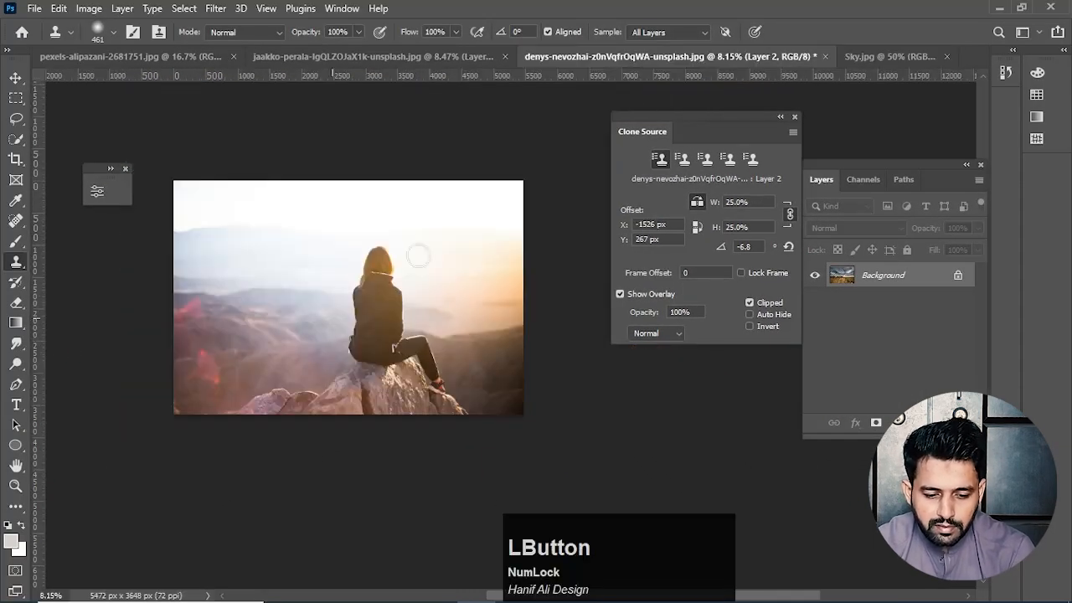
{"action": "left_click", "coordinate": [881, 55]}
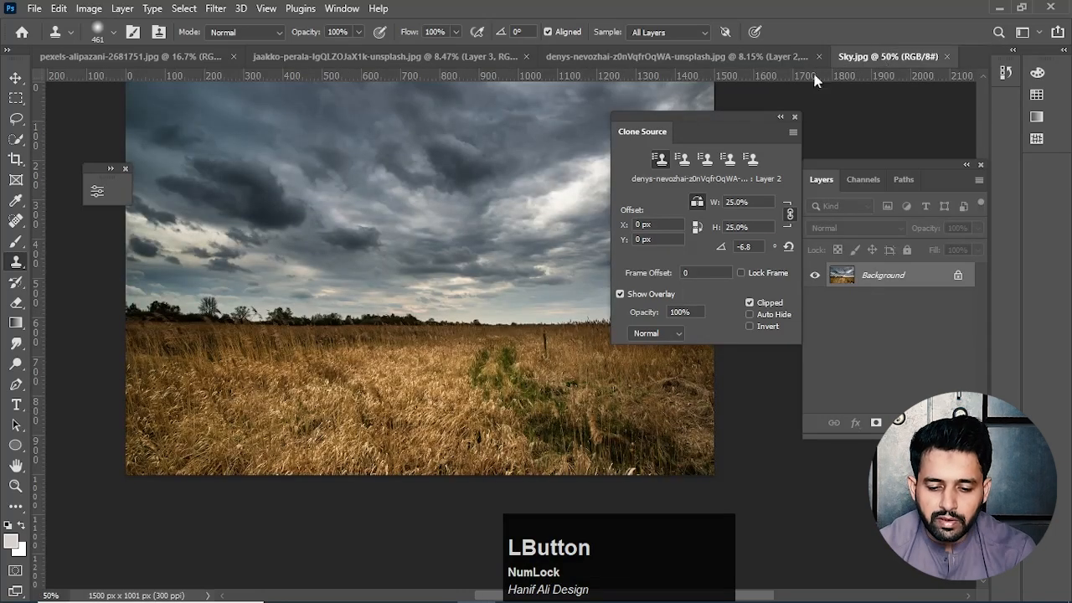
{"action": "left_click", "coordinate": [660, 160]}
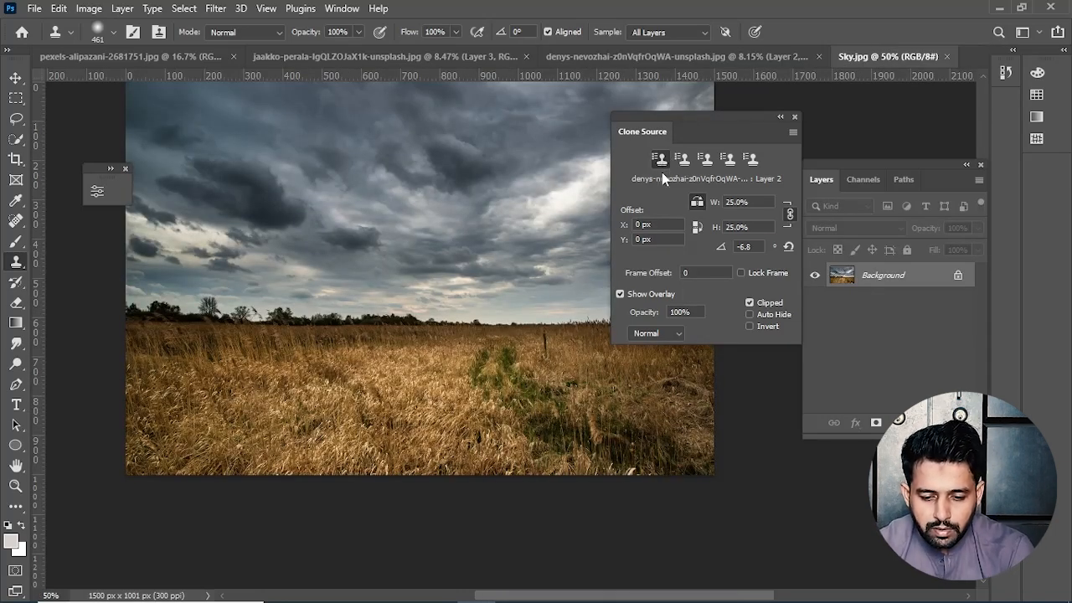
- Paint the 25% scaled woman with her bright surroundings into the grass field of Sky.jpg, using a 361 px brush
{"action": "mouse_move", "coordinate": [391, 347]}
{"action": "left_mouse_down", "text": "alt"}
{"action": "mouse_move", "coordinate": [391, 387]}
{"action": "mouse_move", "coordinate": [403, 384]}
{"action": "mouse_move", "coordinate": [401, 360]}
{"action": "mouse_move", "coordinate": [385, 358]}
{"action": "mouse_move", "coordinate": [378, 433]}
{"action": "mouse_move", "coordinate": [441, 411]}
{"action": "mouse_move", "coordinate": [472, 455]}
{"action": "mouse_move", "coordinate": [389, 462]}
{"action": "mouse_move", "coordinate": [431, 473]}
{"action": "left_mouse_up", "text": "alt"}
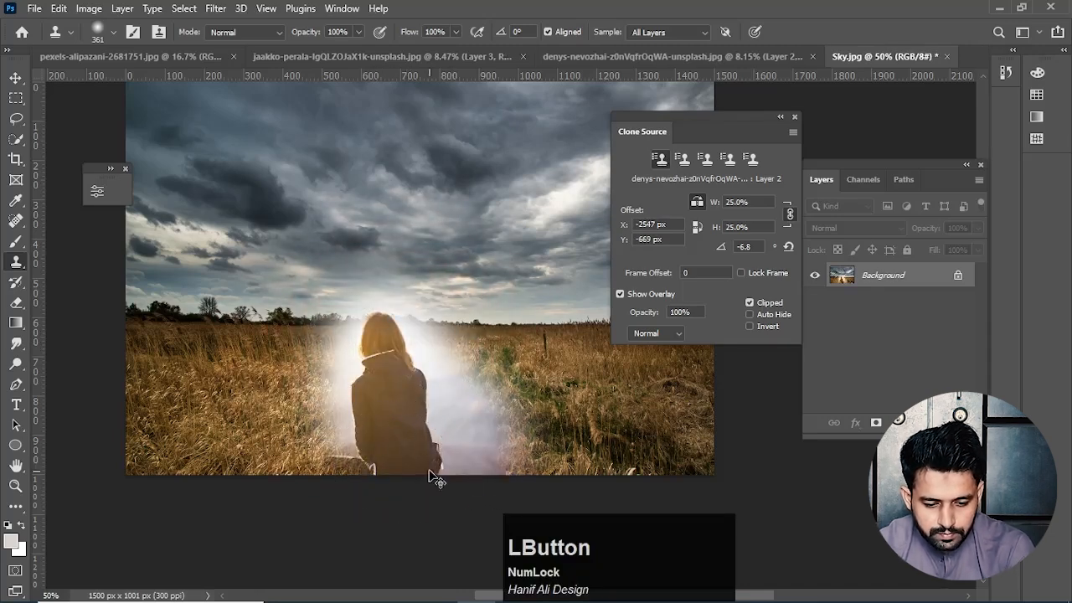
{"action": "mouse_move", "coordinate": [394, 256]}
{"action": "left_mouse_down"}
{"action": "mouse_move", "coordinate": [385, 293]}
{"action": "mouse_move", "coordinate": [413, 307]}
{"action": "mouse_move", "coordinate": [361, 326]}
{"action": "mouse_move", "coordinate": [426, 362]}
{"action": "mouse_move", "coordinate": [394, 406]}
{"action": "left_mouse_up"}
{"action": "mouse_move", "coordinate": [381, 469]}
{"action": "left_mouse_down"}
{"action": "mouse_move", "coordinate": [371, 490]}
{"action": "mouse_move", "coordinate": [502, 457]}
{"action": "mouse_move", "coordinate": [460, 497]}
{"action": "mouse_move", "coordinate": [343, 477]}
{"action": "left_mouse_up"}
{"action": "scroll", "coordinate": [368, 469], "scroll_direction": "down", "scroll_amount": 5}
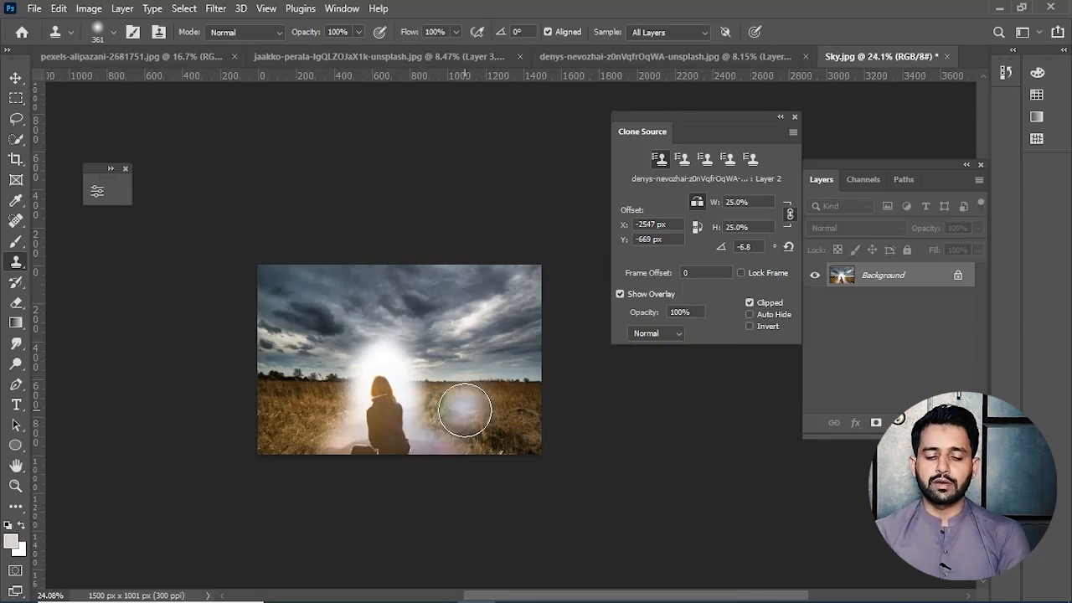
{"action": "scroll", "coordinate": [423, 444], "scroll_direction": "up", "scroll_amount": 3}
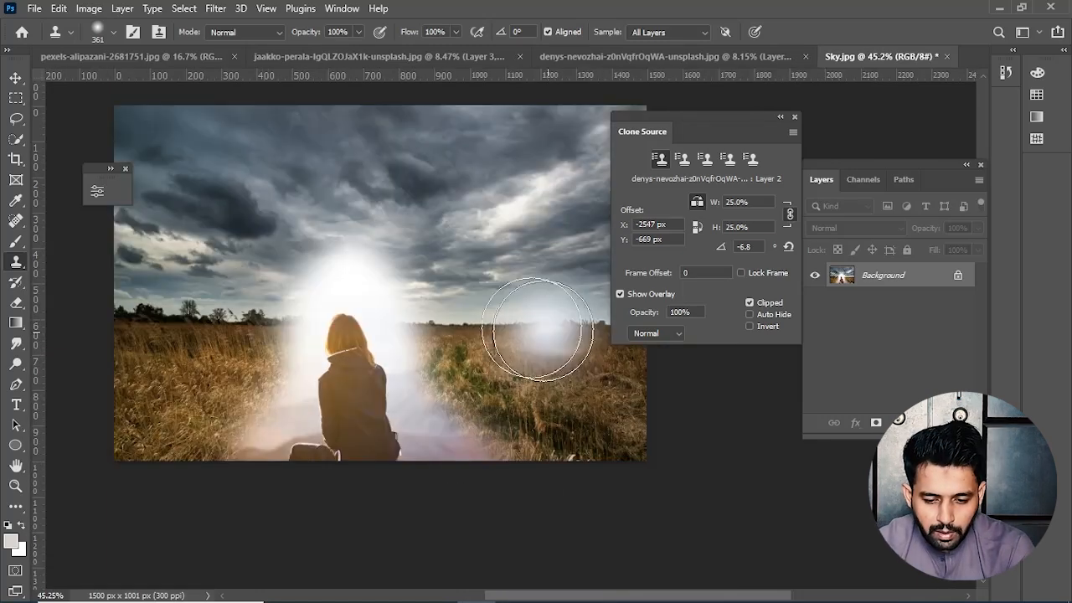
- Store a sample of the Sky.jpg grass field in the second clone source
{"action": "left_click", "coordinate": [685, 160]}
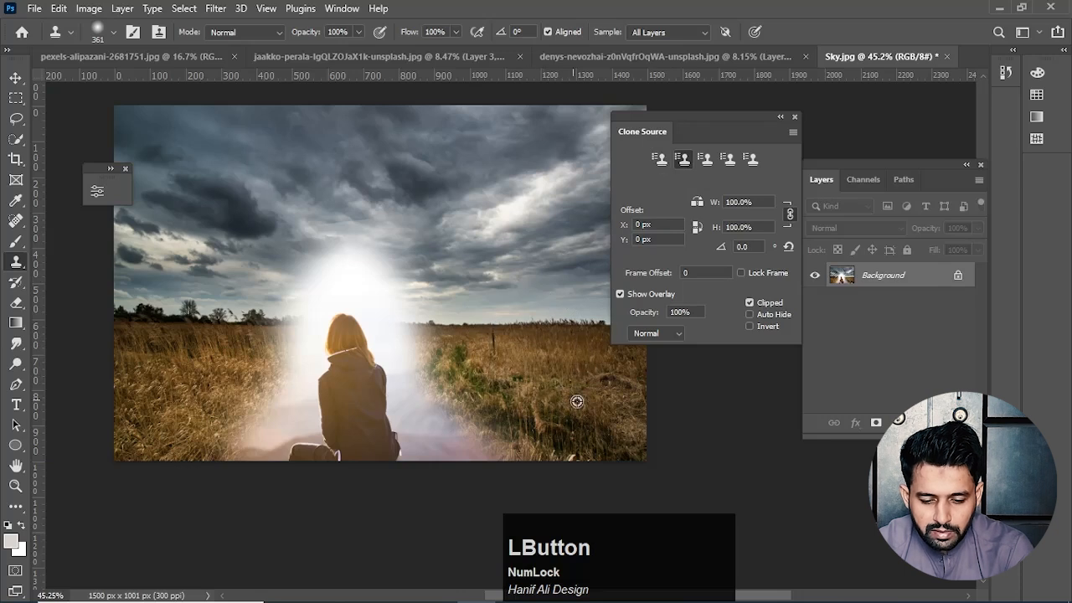
{"action": "left_click", "coordinate": [604, 399], "text": "alt"}
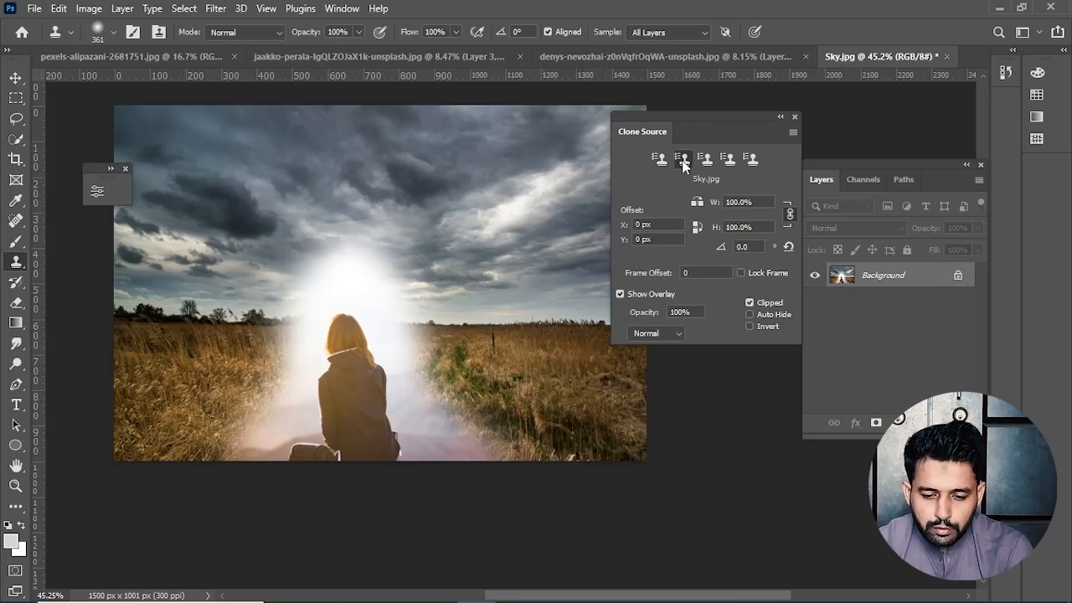
- Return to the photo of the woman, enlarge the brush to 1858 px, and reactivate the first clone source
{"action": "left_click", "coordinate": [671, 59]}
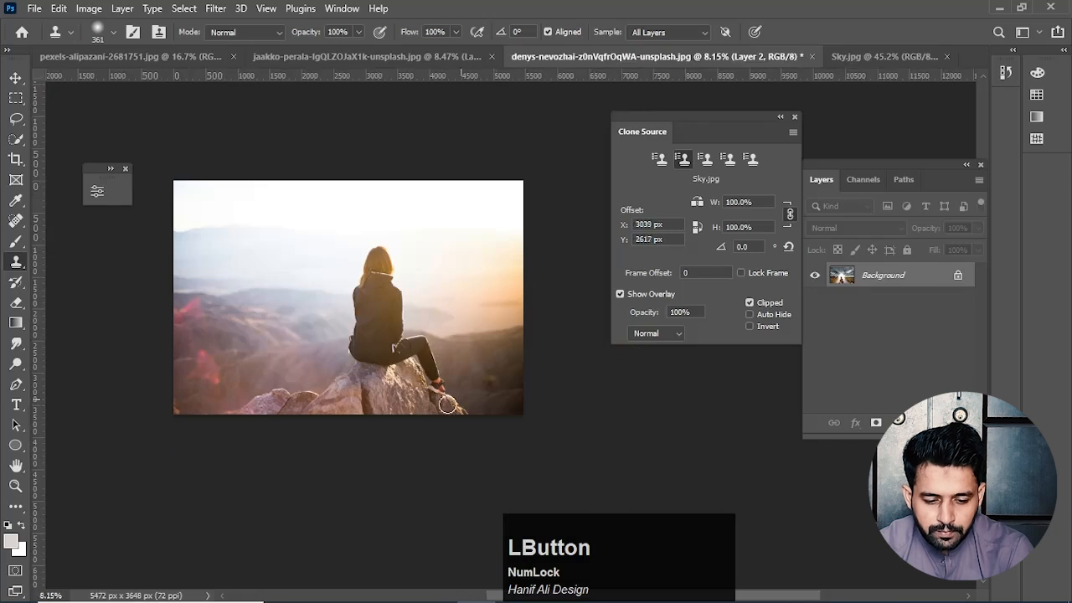
{"action": "left_click_drag", "start_coordinate": [462, 367], "coordinate": [510, 383]}
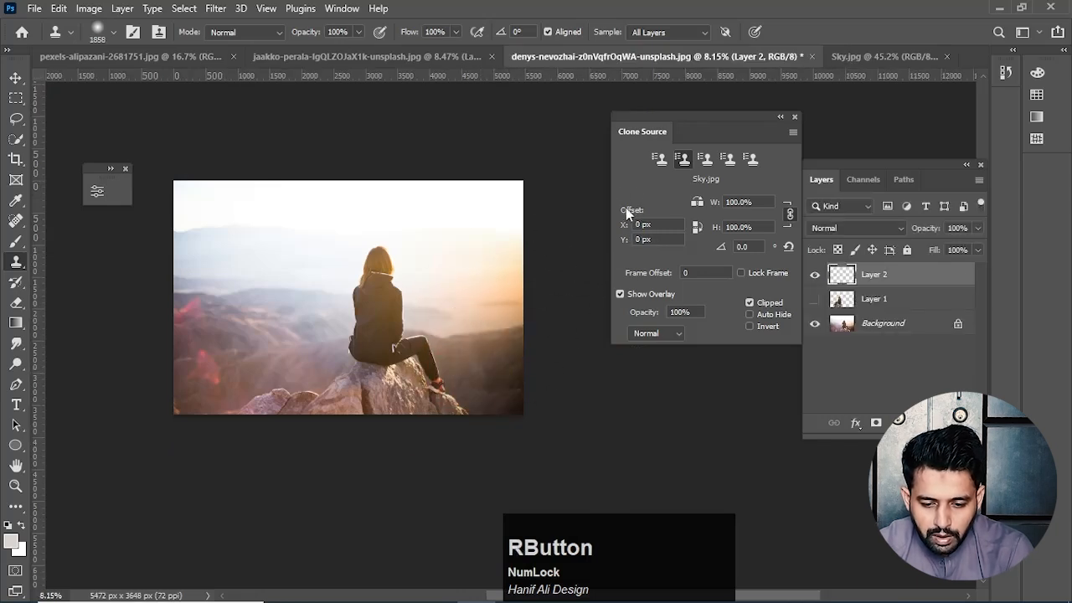
{"action": "left_click", "coordinate": [658, 159]}
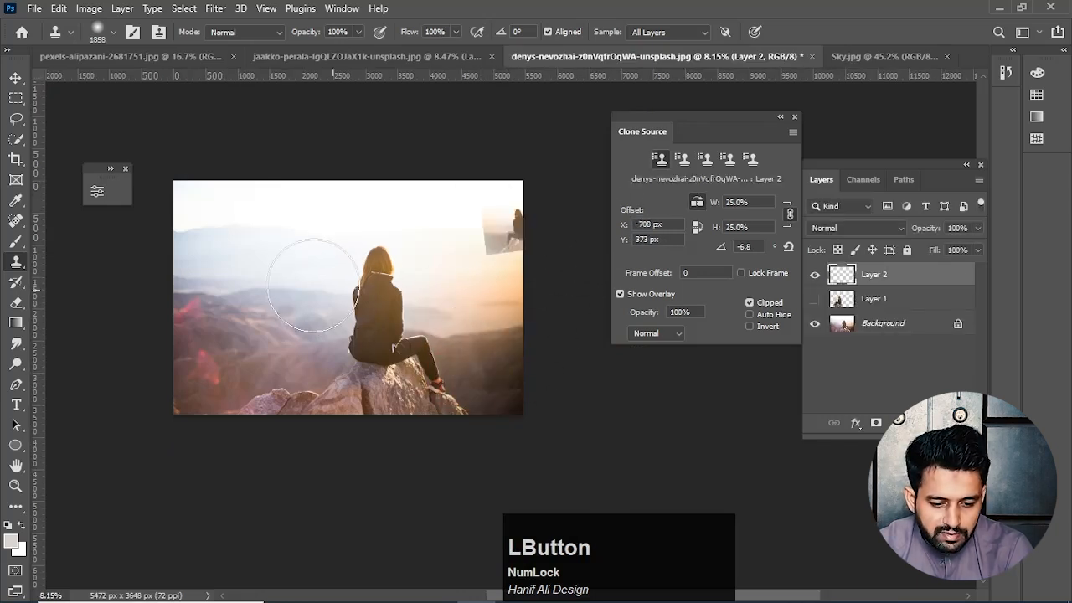
- Try painting the 25% rotated clone over the rocks in the photo's lower-left area, and undo the strokes
{"action": "scroll", "coordinate": [303, 298], "scroll_direction": "up", "scroll_amount": 3}
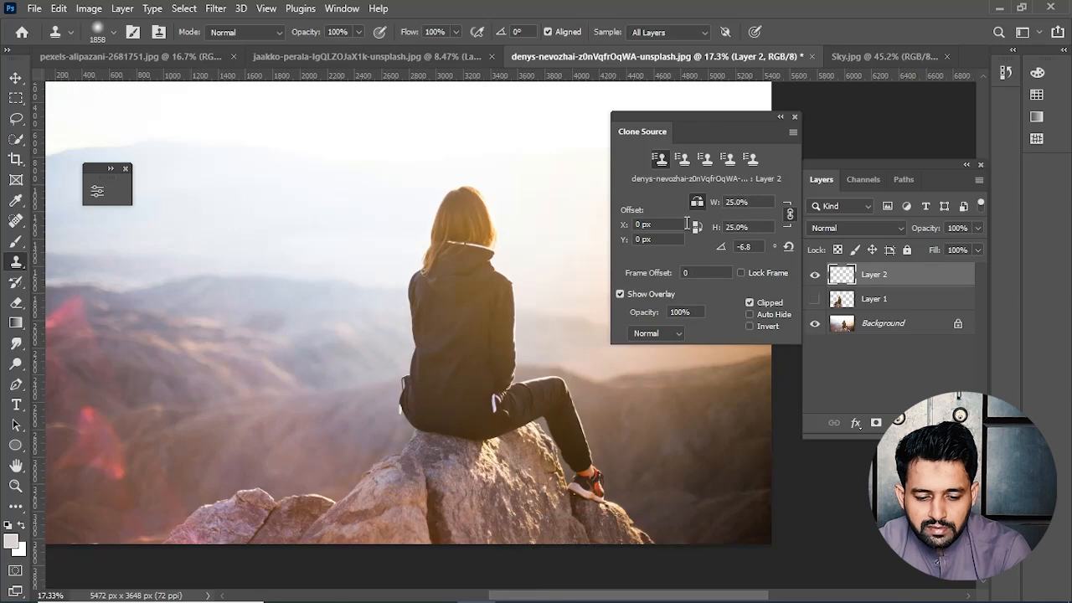
{"action": "left_click_drag", "start_coordinate": [280, 377], "coordinate": [316, 247]}
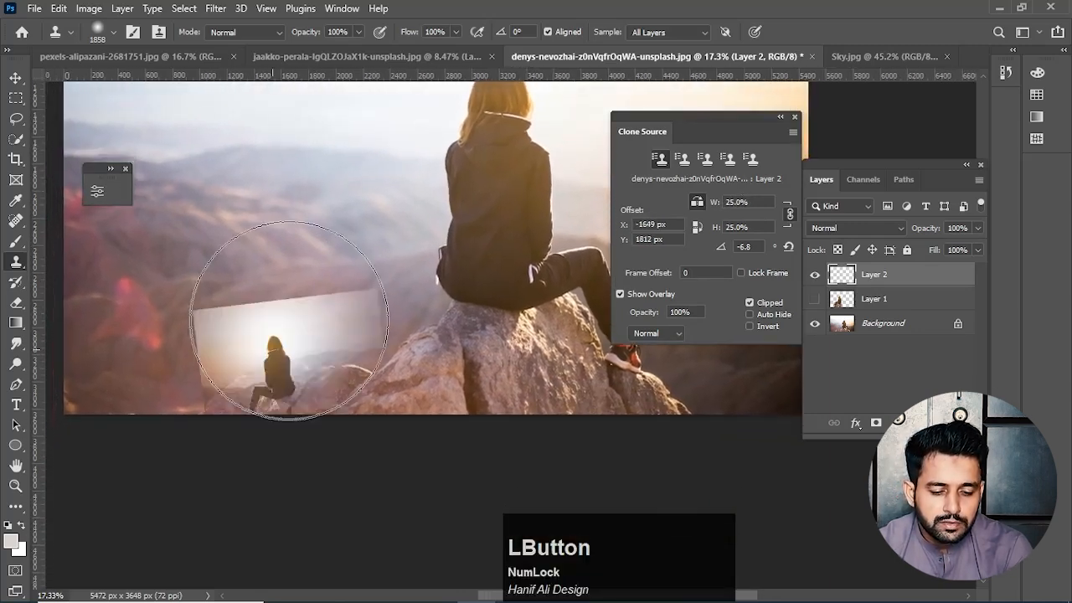
{"action": "mouse_move", "coordinate": [276, 318]}
{"action": "left_mouse_down"}
{"action": "mouse_move", "coordinate": [289, 398]}
{"action": "mouse_move", "coordinate": [343, 349]}
{"action": "mouse_move", "coordinate": [362, 366]}
{"action": "mouse_move", "coordinate": [239, 381]}
{"action": "mouse_move", "coordinate": [307, 374]}
{"action": "mouse_move", "coordinate": [398, 417]}
{"action": "mouse_move", "coordinate": [327, 319]}
{"action": "mouse_move", "coordinate": [340, 337]}
{"action": "mouse_move", "coordinate": [279, 358]}
{"action": "mouse_move", "coordinate": [331, 349]}
{"action": "mouse_move", "coordinate": [278, 351]}
{"action": "mouse_move", "coordinate": [348, 337]}
{"action": "mouse_move", "coordinate": [301, 337]}
{"action": "mouse_move", "coordinate": [304, 417]}
{"action": "mouse_move", "coordinate": [336, 355]}
{"action": "mouse_move", "coordinate": [340, 389]}
{"action": "left_mouse_up"}
{"action": "scroll", "coordinate": [352, 424], "scroll_direction": "down", "scroll_amount": 1}
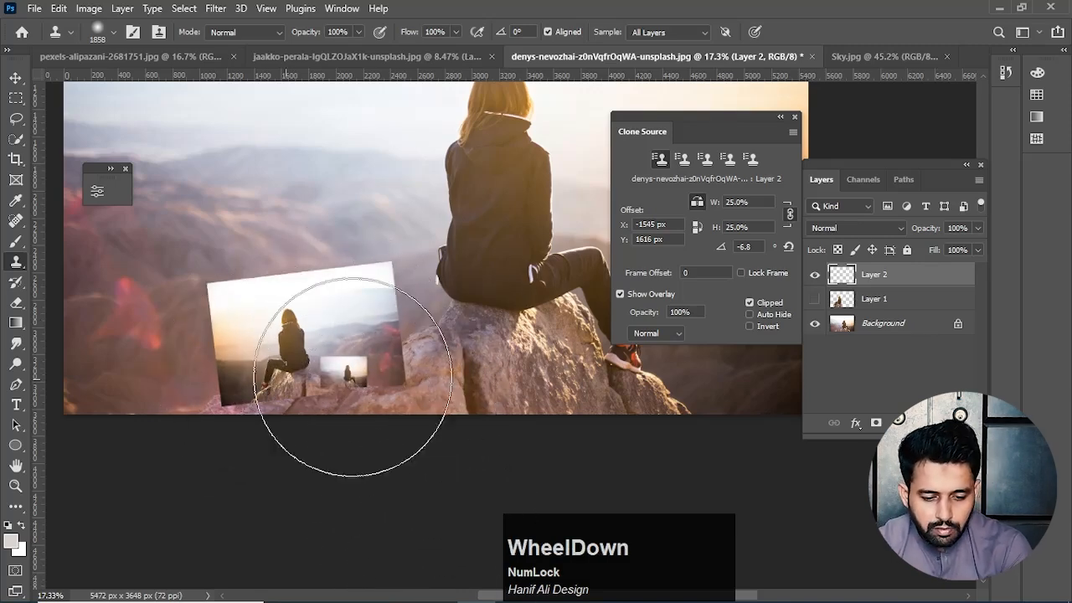
{"action": "scroll", "coordinate": [365, 314], "scroll_direction": "down", "scroll_amount": 2}
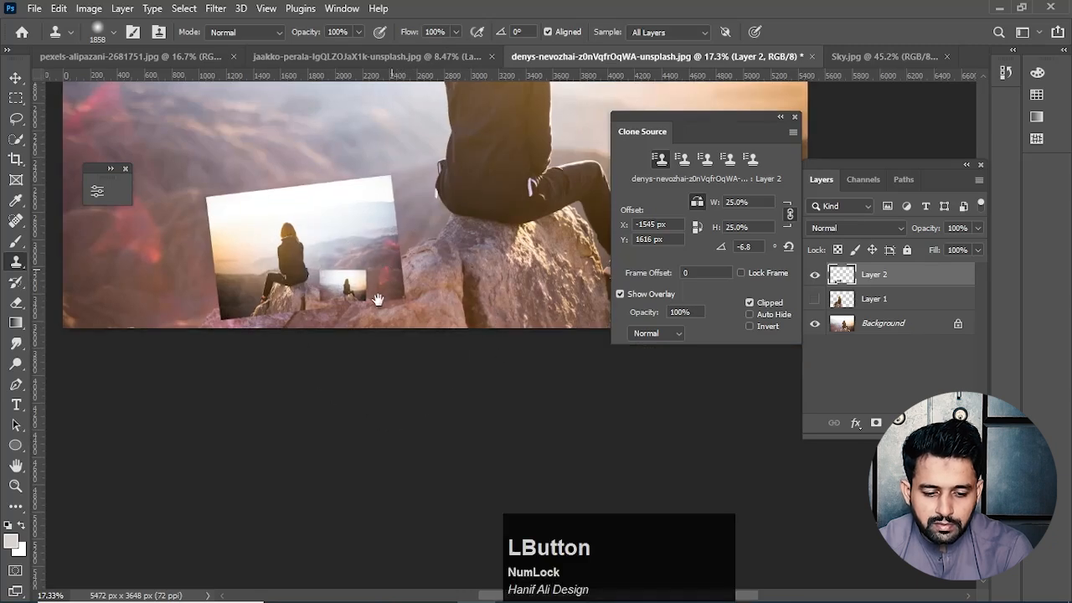
{"action": "scroll", "coordinate": [378, 300], "scroll_direction": "down", "scroll_amount": 4}
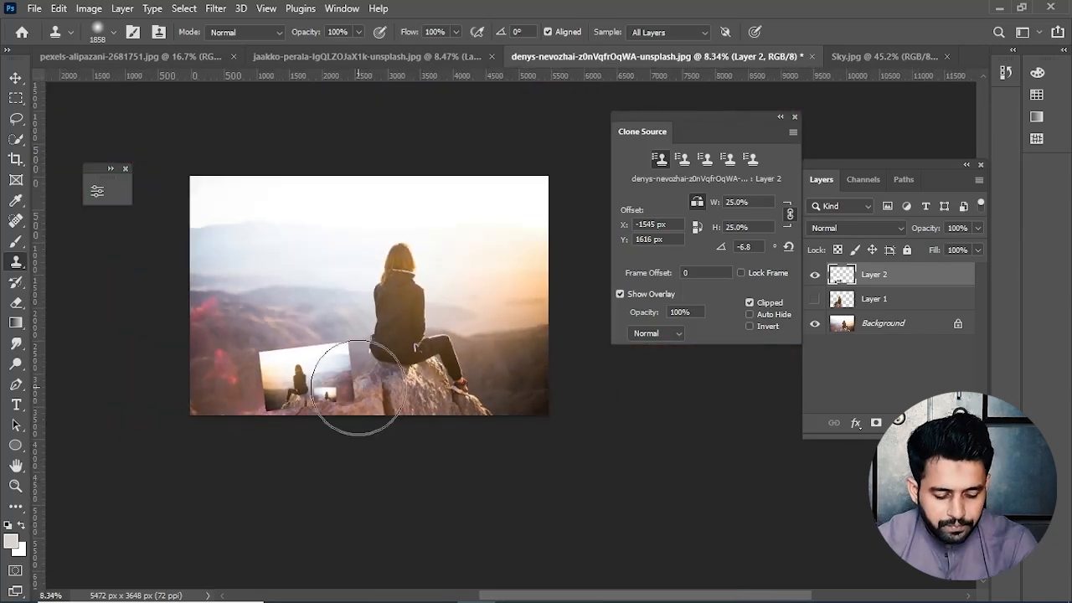
{"action": "key", "text": "ctrl+z"}
{"action": "key", "text": "ctrl+z"}
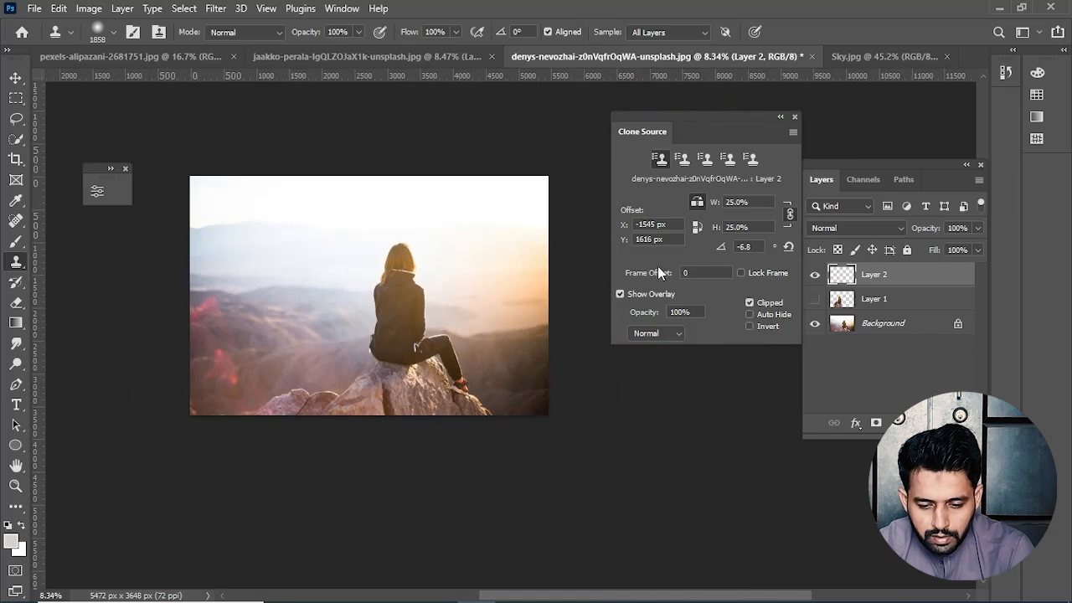
- Scale the first clone source to 50% and try painting its clone over the hills beside the woman, undoing the stroke
{"action": "left_click_drag", "start_coordinate": [762, 202], "coordinate": [700, 203]}
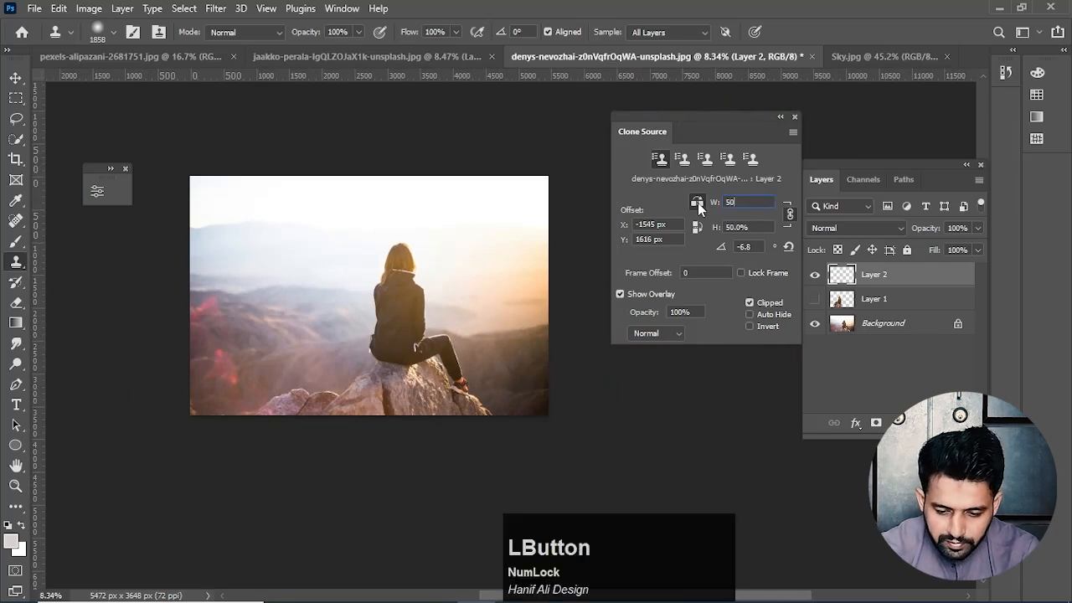
{"action": "mouse_move", "coordinate": [231, 335]}
{"action": "left_mouse_down"}
{"action": "mouse_move", "coordinate": [299, 332]}
{"action": "mouse_move", "coordinate": [238, 357]}
{"action": "mouse_move", "coordinate": [293, 322]}
{"action": "mouse_move", "coordinate": [337, 364]}
{"action": "mouse_move", "coordinate": [318, 393]}
{"action": "mouse_move", "coordinate": [305, 334]}
{"action": "mouse_move", "coordinate": [332, 376]}
{"action": "mouse_move", "coordinate": [318, 431]}
{"action": "mouse_move", "coordinate": [344, 407]}
{"action": "mouse_move", "coordinate": [329, 387]}
{"action": "left_mouse_up"}
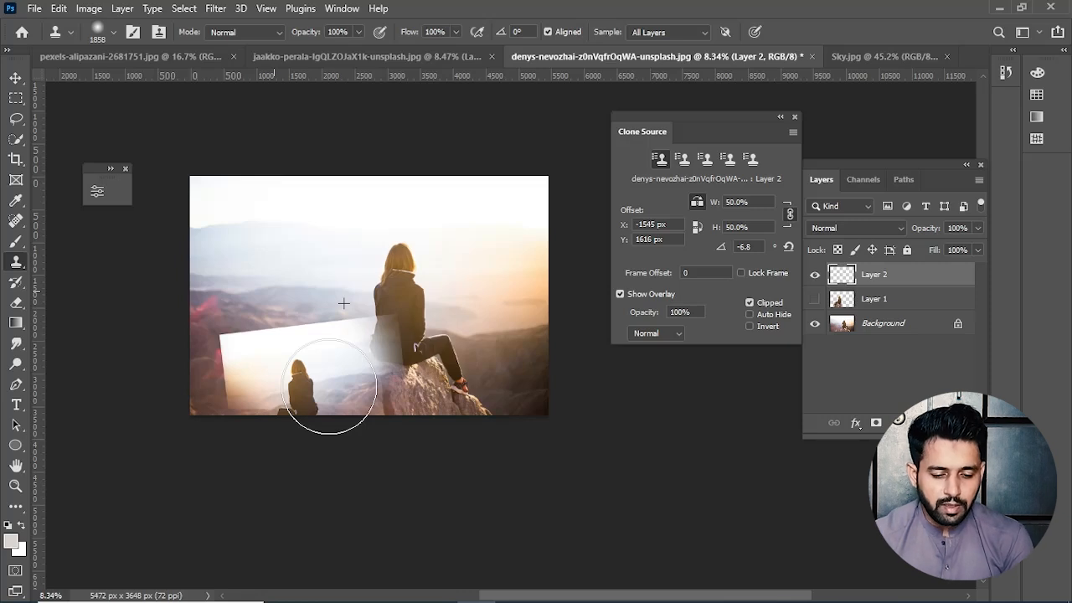
{"action": "key", "text": "ctrl+z"}
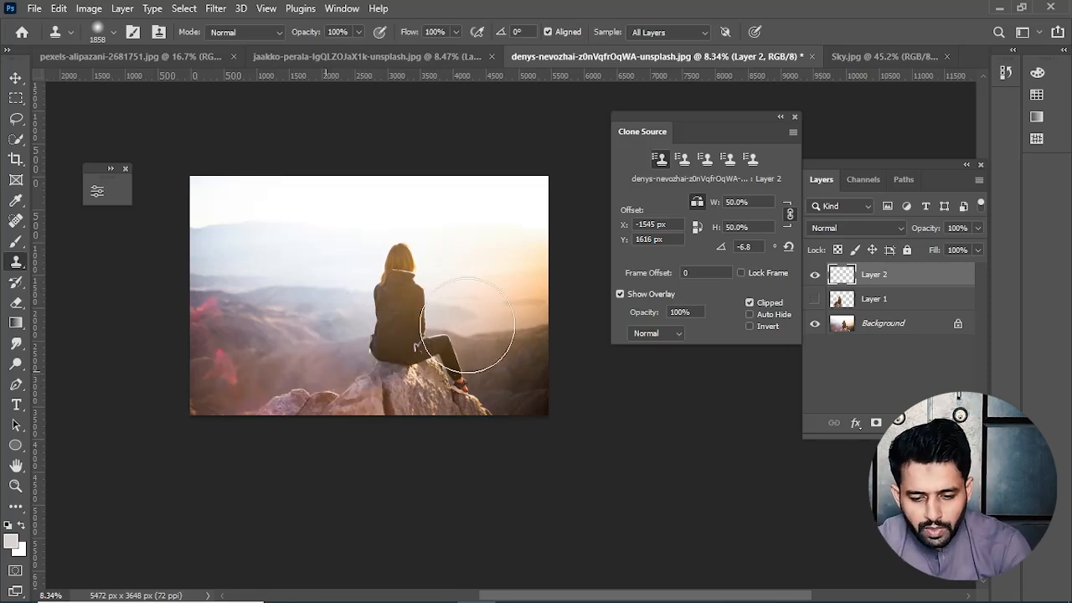
- Try painting the second clone source over the hills beside the woman, compare it with Sky.jpg, and return to her photo
{"action": "left_click", "coordinate": [684, 163]}
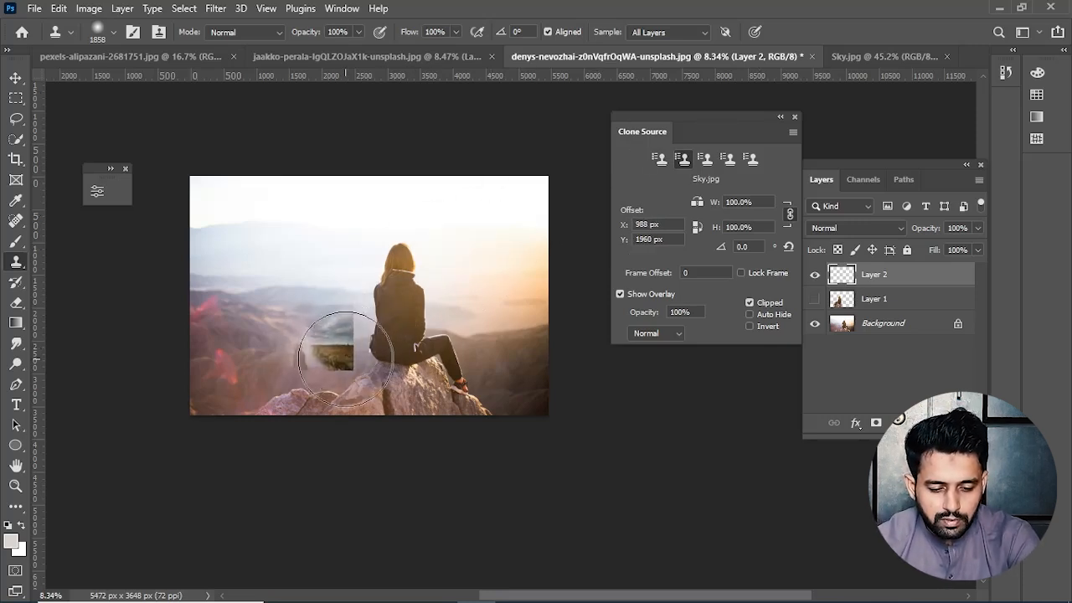
{"action": "mouse_move", "coordinate": [345, 359]}
{"action": "left_mouse_down"}
{"action": "mouse_move", "coordinate": [292, 331]}
{"action": "mouse_move", "coordinate": [292, 309]}
{"action": "mouse_move", "coordinate": [243, 322]}
{"action": "mouse_move", "coordinate": [310, 296]}
{"action": "mouse_move", "coordinate": [232, 324]}
{"action": "mouse_move", "coordinate": [309, 303]}
{"action": "mouse_move", "coordinate": [272, 348]}
{"action": "mouse_move", "coordinate": [260, 345]}
{"action": "mouse_move", "coordinate": [287, 326]}
{"action": "mouse_move", "coordinate": [316, 349]}
{"action": "mouse_move", "coordinate": [299, 325]}
{"action": "left_mouse_up"}
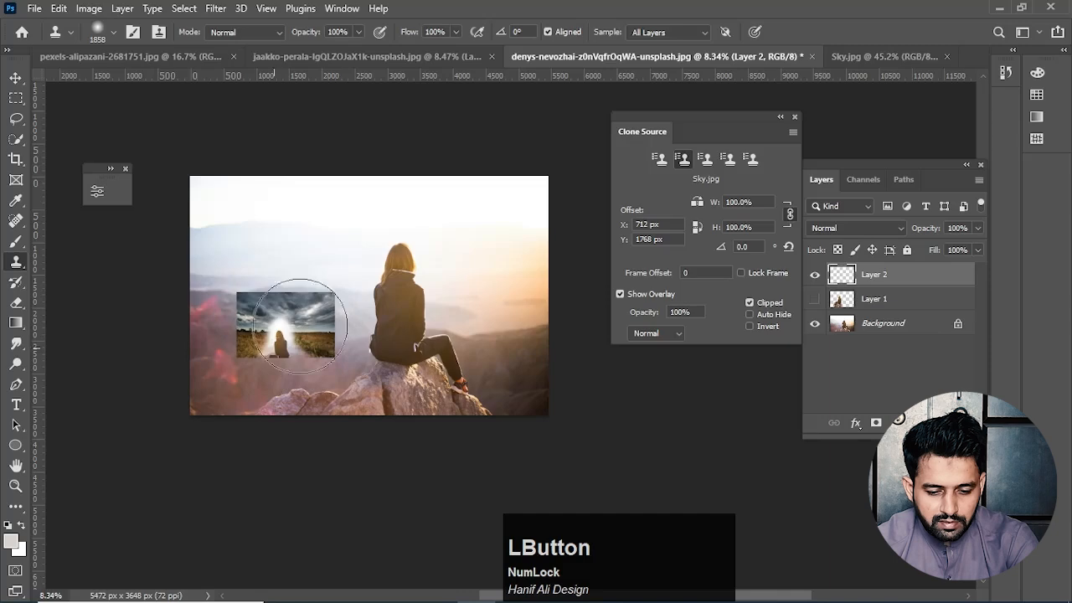
{"action": "left_click", "coordinate": [875, 56]}
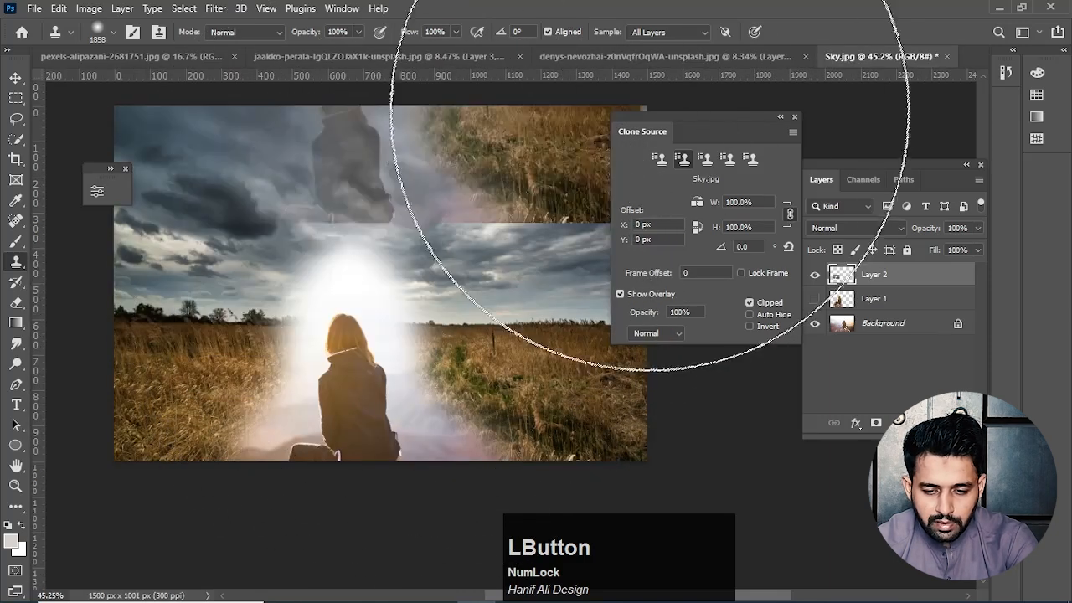
{"action": "left_click", "coordinate": [660, 57]}
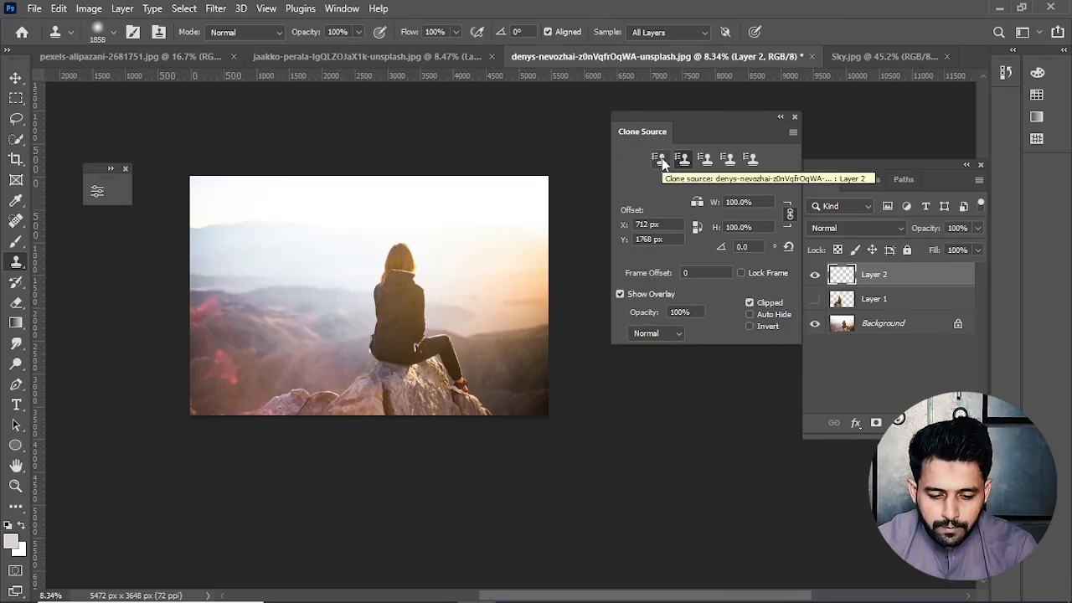
- Sample the foreground rocks into the third clone source with a 947 px brush and paint them with Aligned off along the photo's bottom edge
{"action": "left_click", "coordinate": [683, 159]}
{"action": "right_click", "coordinate": [402, 329], "text": "alt"}
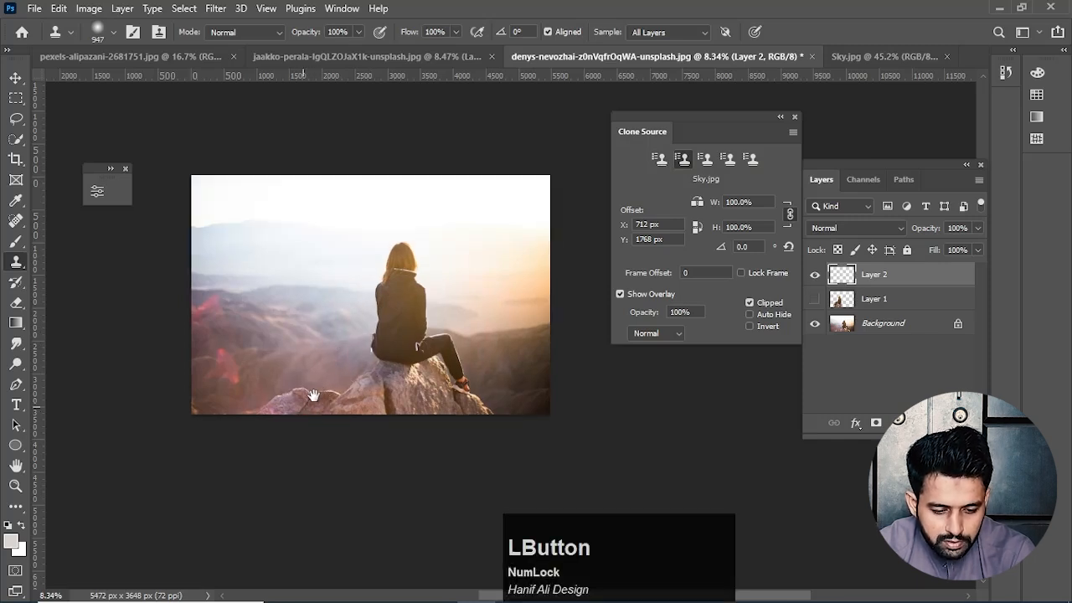
{"action": "left_click_drag", "start_coordinate": [307, 404], "coordinate": [326, 378]}
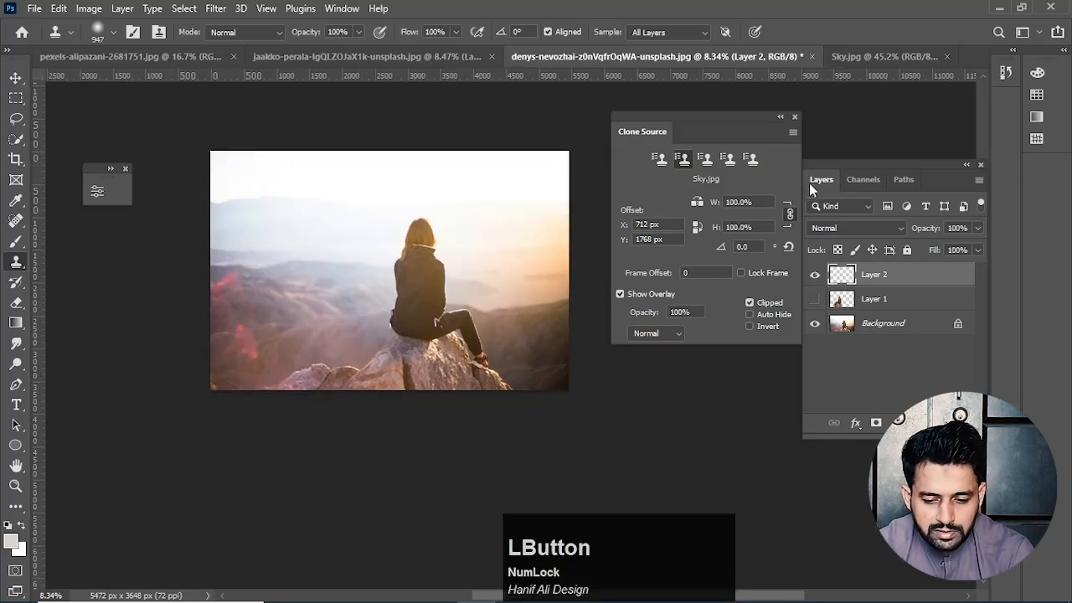
{"action": "left_click", "coordinate": [706, 158]}
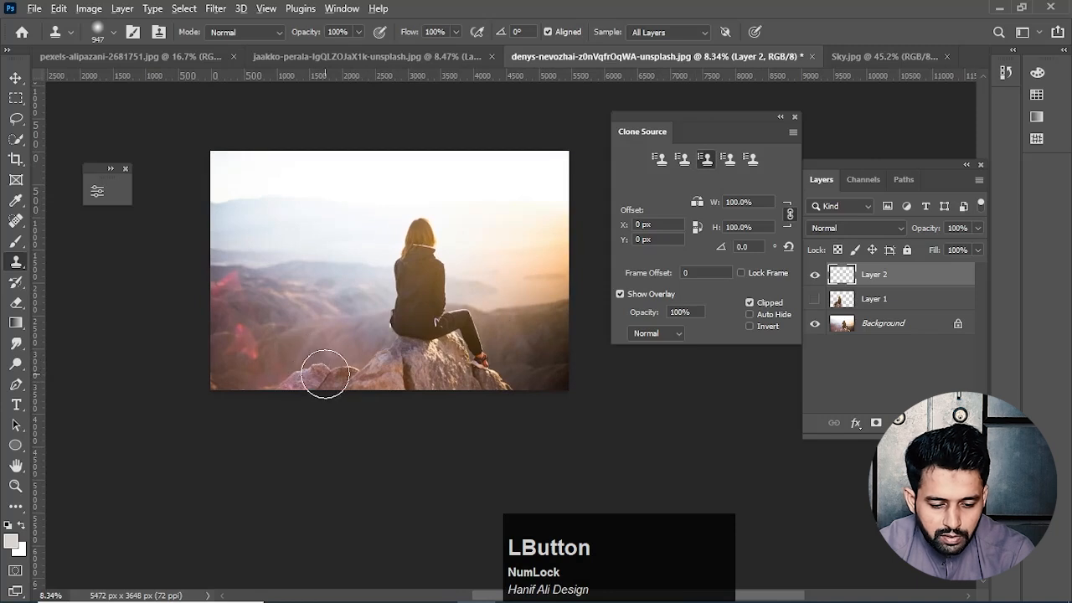
{"action": "left_click", "coordinate": [325, 373], "text": "alt"}
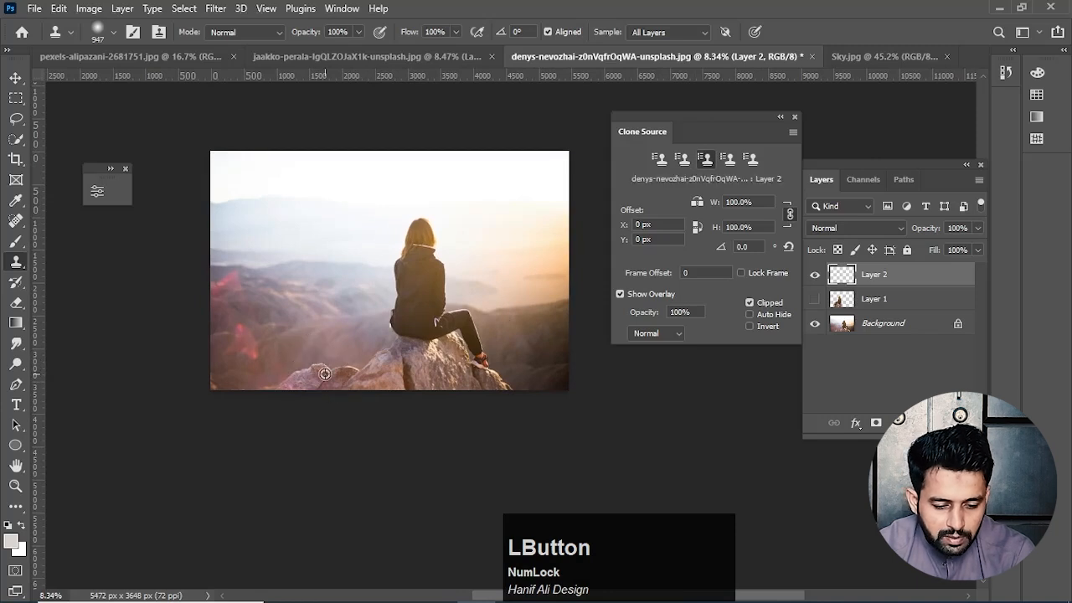
{"action": "left_click", "coordinate": [548, 34]}
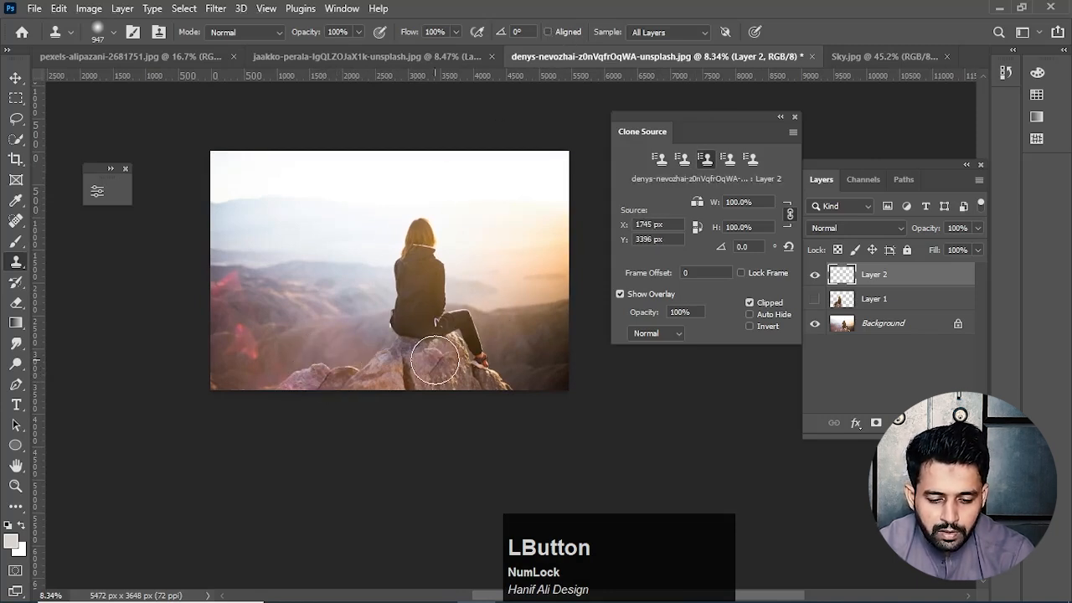
{"action": "mouse_move", "coordinate": [237, 377]}
{"action": "left_mouse_down"}
{"action": "mouse_move", "coordinate": [336, 368]}
{"action": "mouse_move", "coordinate": [318, 371]}
{"action": "mouse_move", "coordinate": [330, 352]}
{"action": "mouse_move", "coordinate": [381, 387]}
{"action": "mouse_move", "coordinate": [422, 365]}
{"action": "mouse_move", "coordinate": [416, 386]}
{"action": "mouse_move", "coordinate": [442, 374]}
{"action": "left_mouse_up"}
- Paint the second source's Sky.jpg clone into the sky above the woman with a 1762 px brush, and add the first source's 50% clone
{"action": "left_click", "coordinate": [686, 162]}
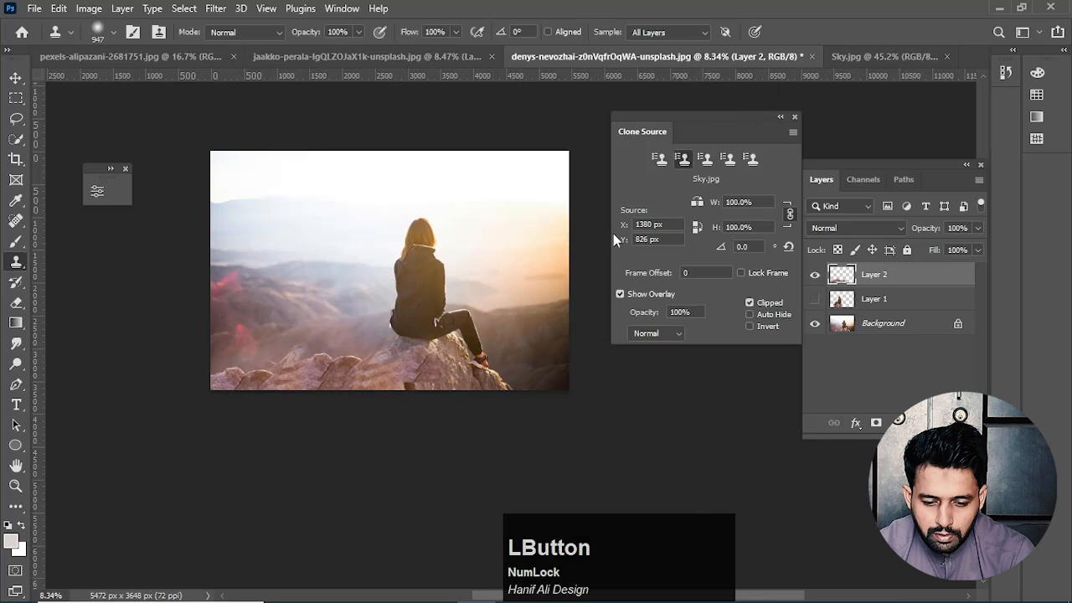
{"action": "right_click", "coordinate": [491, 220], "text": "alt"}
{"action": "mouse_move", "coordinate": [502, 213]}
{"action": "left_mouse_down"}
{"action": "mouse_move", "coordinate": [467, 193]}
{"action": "mouse_move", "coordinate": [469, 209]}
{"action": "left_mouse_up"}
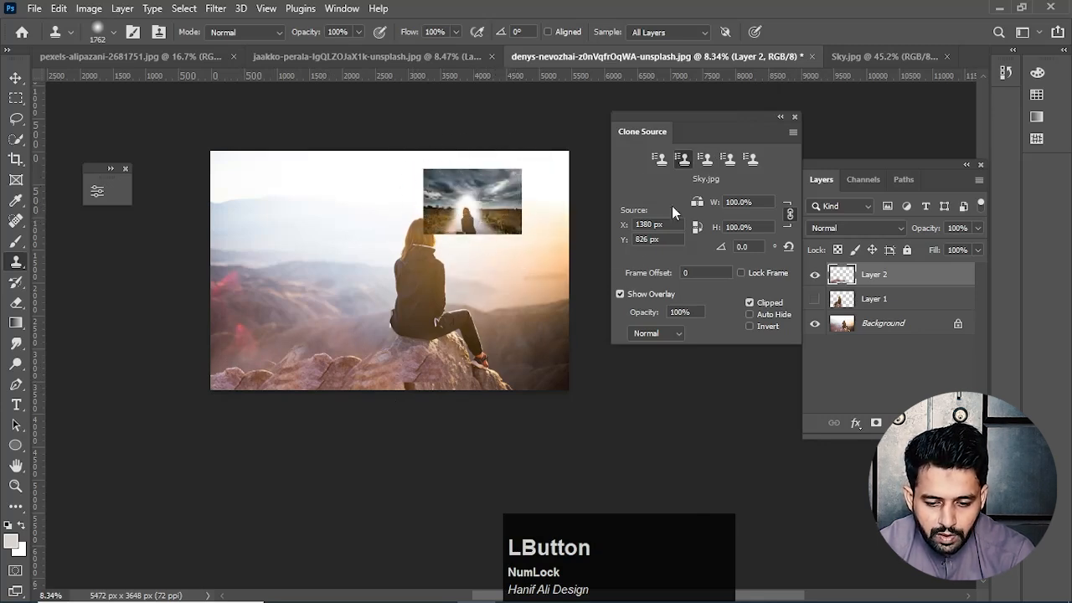
{"action": "left_click", "coordinate": [660, 159]}
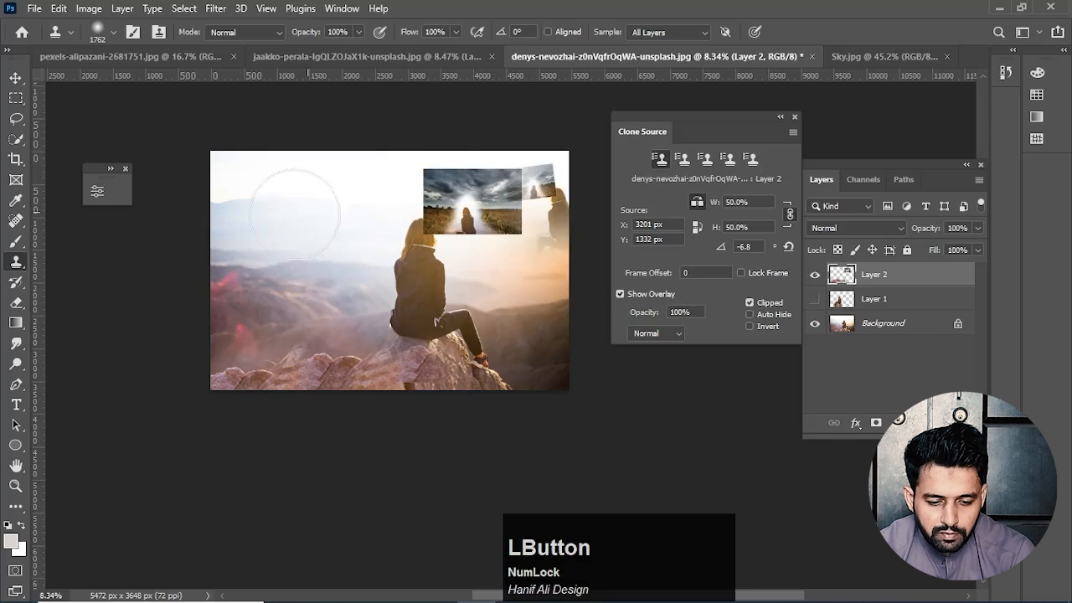
{"action": "mouse_move", "coordinate": [295, 192]}
{"action": "left_mouse_down"}
{"action": "mouse_move", "coordinate": [276, 199]}
{"action": "mouse_move", "coordinate": [287, 179]}
{"action": "mouse_move", "coordinate": [327, 222]}
{"action": "mouse_move", "coordinate": [273, 216]}
{"action": "mouse_move", "coordinate": [305, 266]}
{"action": "left_mouse_up"}
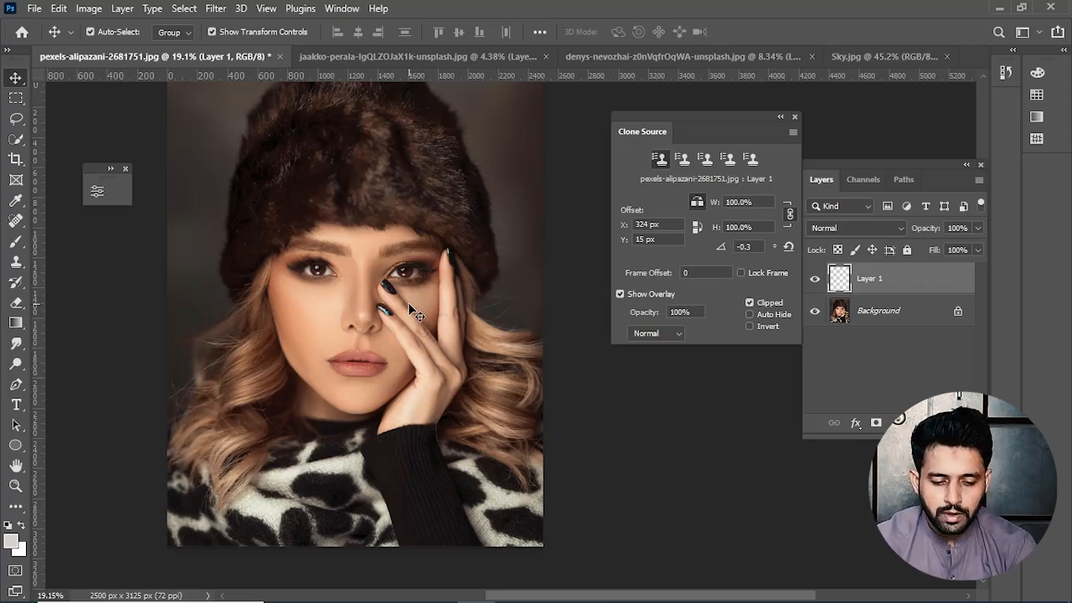
- Turn off the horizontal flip of the portrait's clone source
{"action": "scroll", "coordinate": [387, 304], "scroll_direction": "up", "scroll_amount": 2}
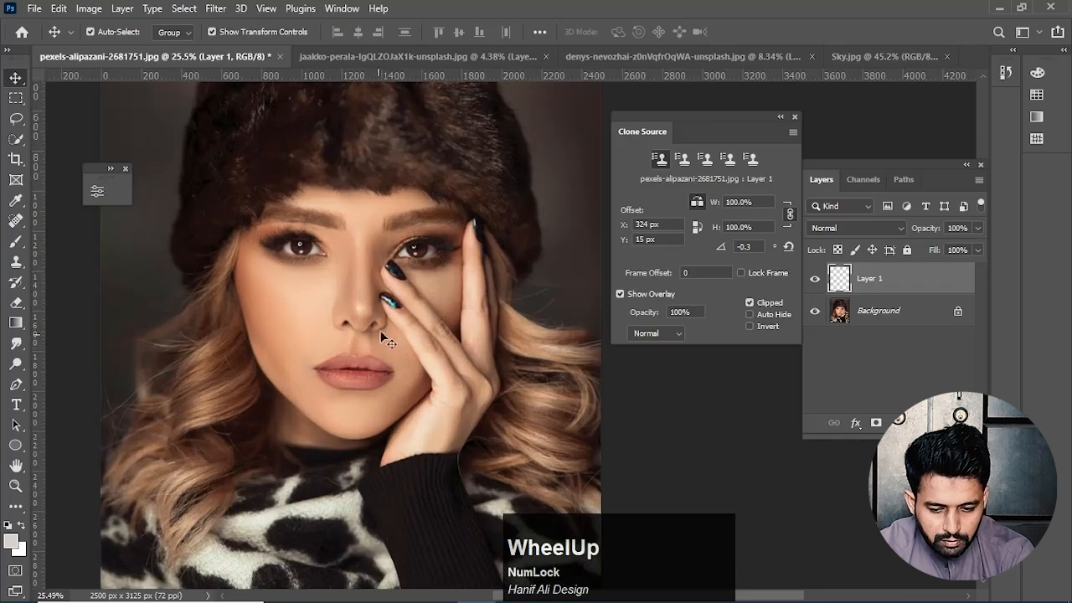
{"action": "left_click", "coordinate": [693, 210]}
{"action": "scroll", "coordinate": [555, 273], "scroll_direction": "down", "scroll_amount": 1}
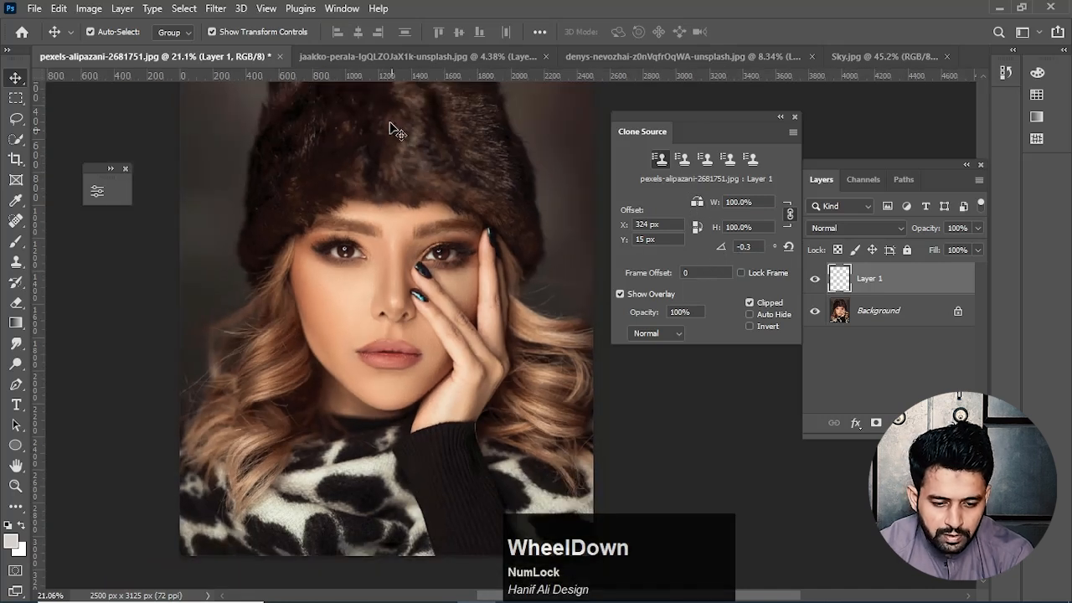
- Place a horizontal guide just below the eyes and a vertical guide down the middle of the face
{"action": "left_click_drag", "start_coordinate": [378, 78], "coordinate": [394, 253]}
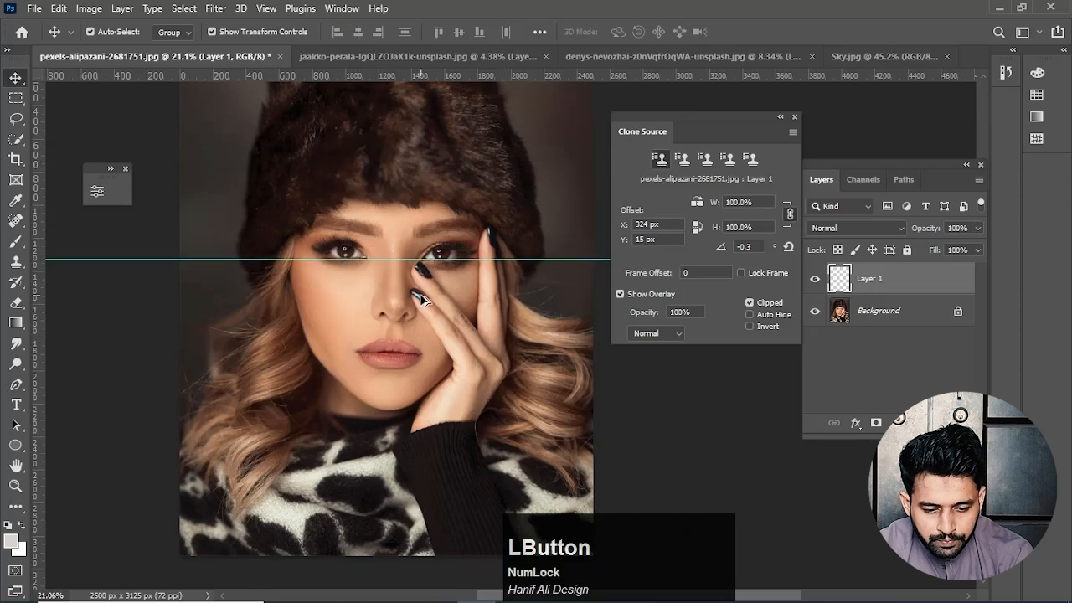
{"action": "scroll", "coordinate": [423, 300], "scroll_direction": "up", "scroll_amount": 4}
{"action": "scroll", "coordinate": [422, 293], "scroll_direction": "down", "scroll_amount": 2}
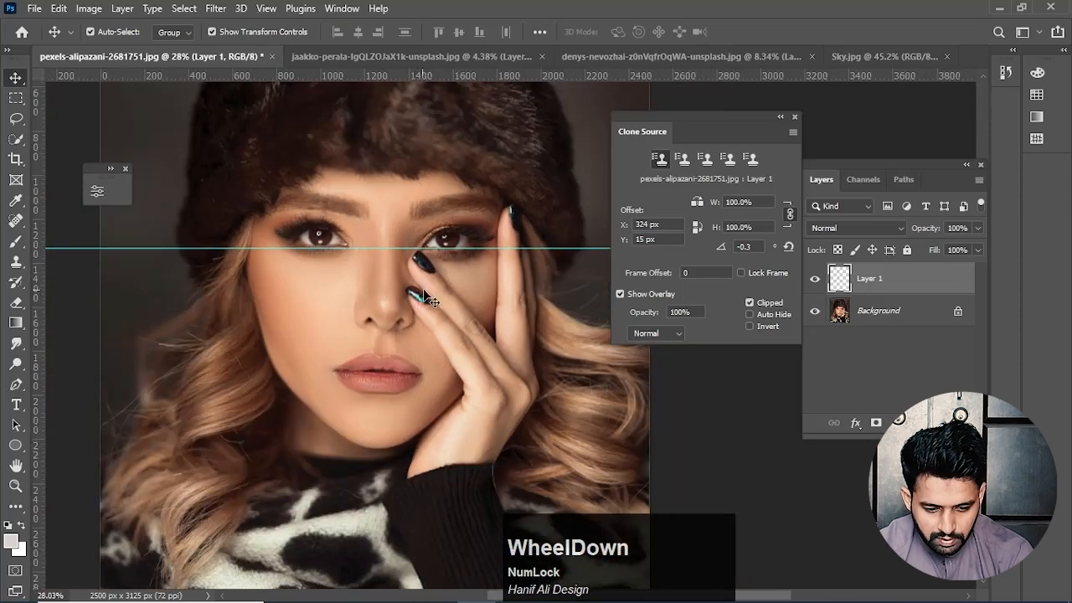
{"action": "left_click_drag", "start_coordinate": [43, 295], "coordinate": [386, 305]}
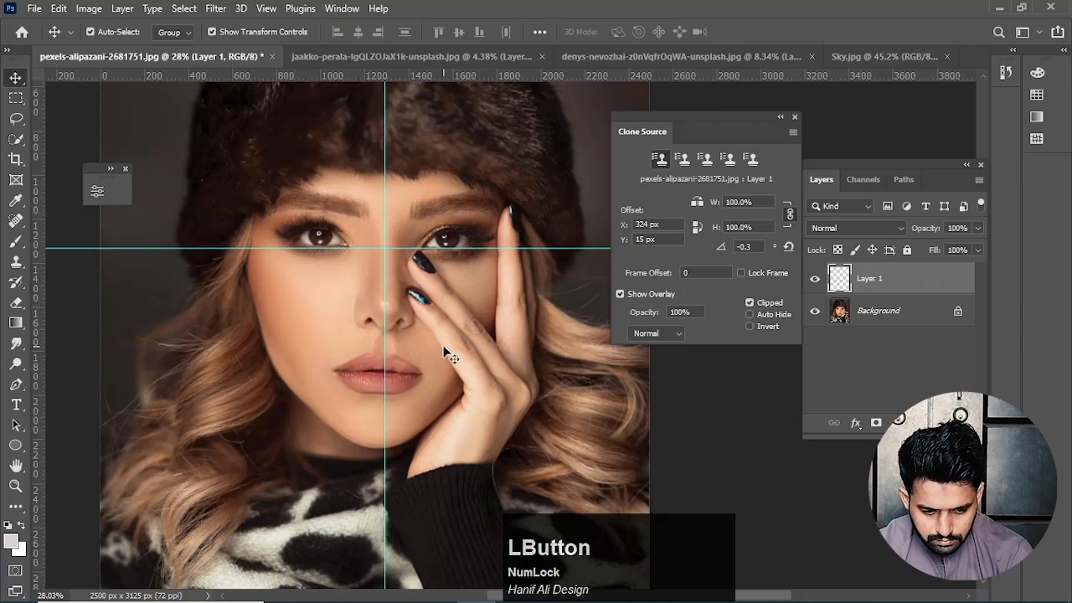
{"action": "left_click_drag", "start_coordinate": [440, 343], "coordinate": [397, 371]}
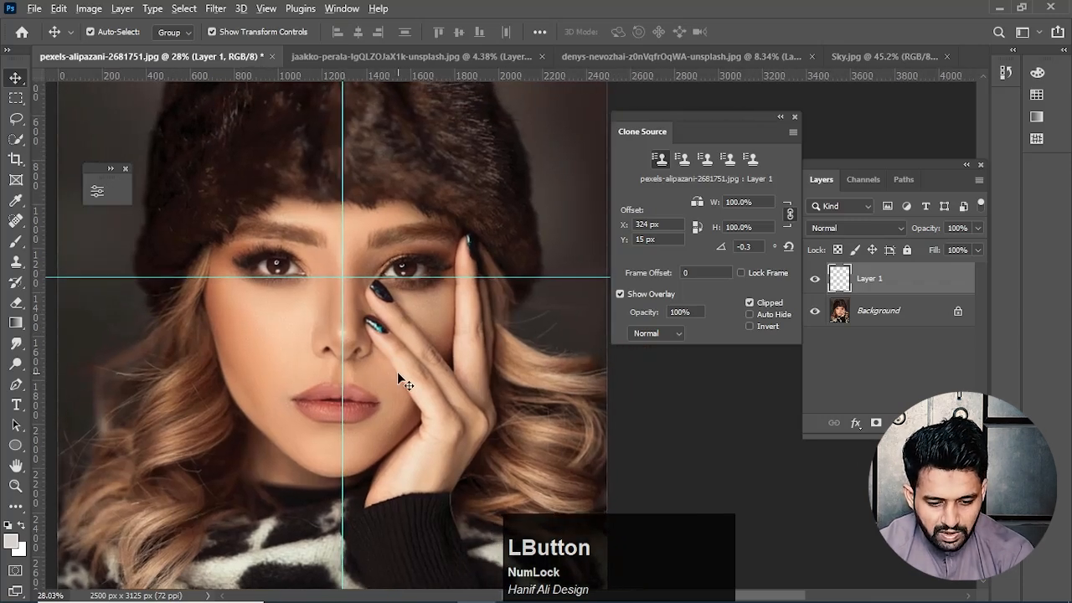
{"action": "scroll", "coordinate": [397, 371], "scroll_direction": "down", "scroll_amount": 1}
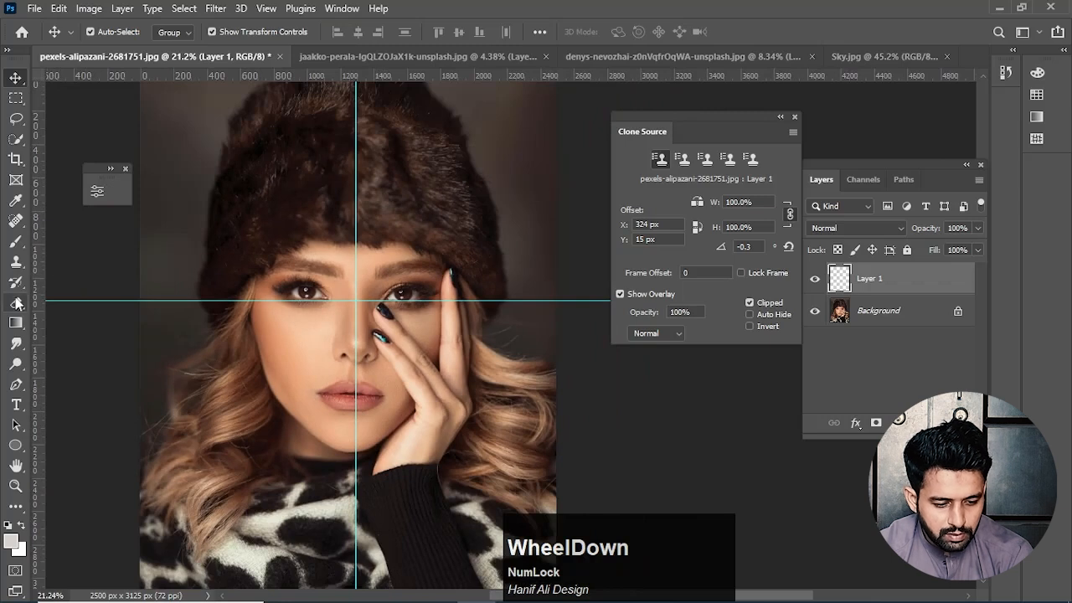
- Sample the chin with the Clone Stamp tool, try painting the unflipped face over the hand, and undo the stroke
{"action": "left_click", "coordinate": [16, 262]}
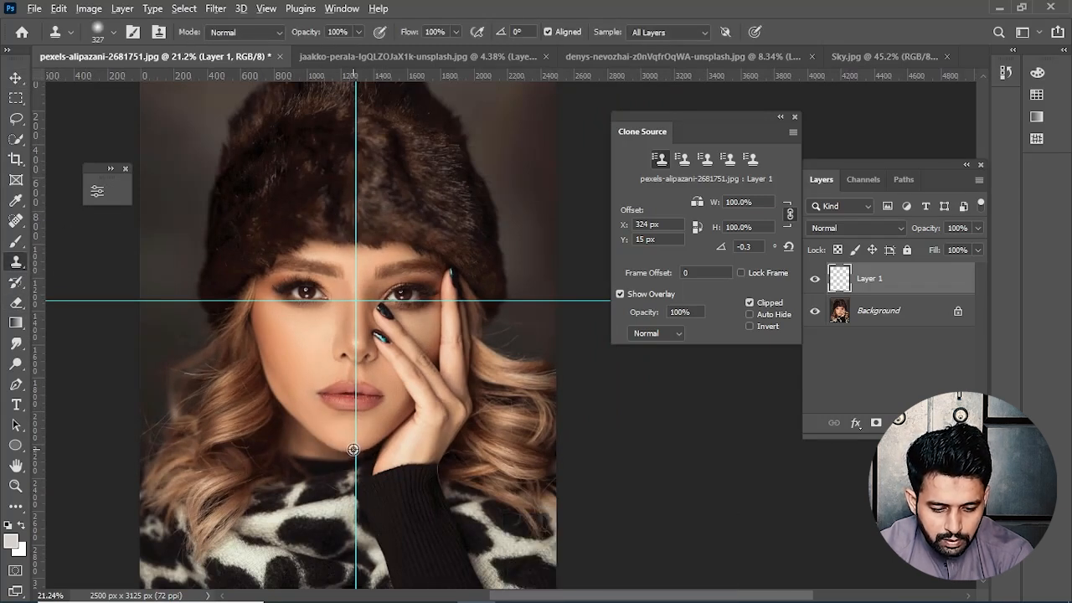
{"action": "left_click", "coordinate": [353, 450], "text": "alt"}
{"action": "scroll", "coordinate": [353, 450], "scroll_direction": "up", "scroll_amount": 5}
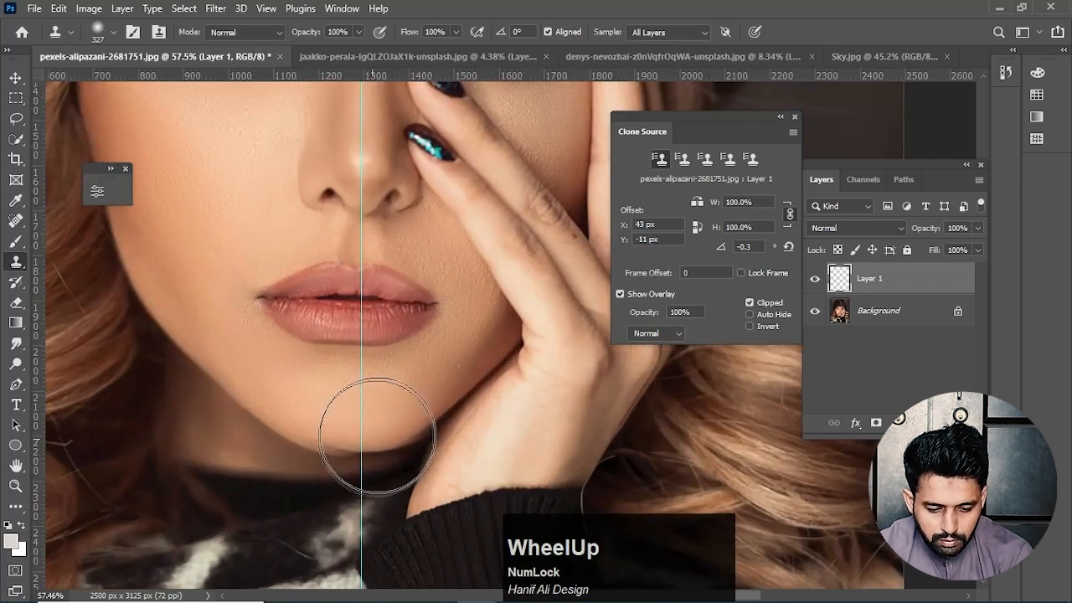
{"action": "scroll", "coordinate": [440, 420], "scroll_direction": "down", "scroll_amount": 3}
{"action": "scroll", "coordinate": [439, 420], "scroll_direction": "down", "scroll_amount": 2}
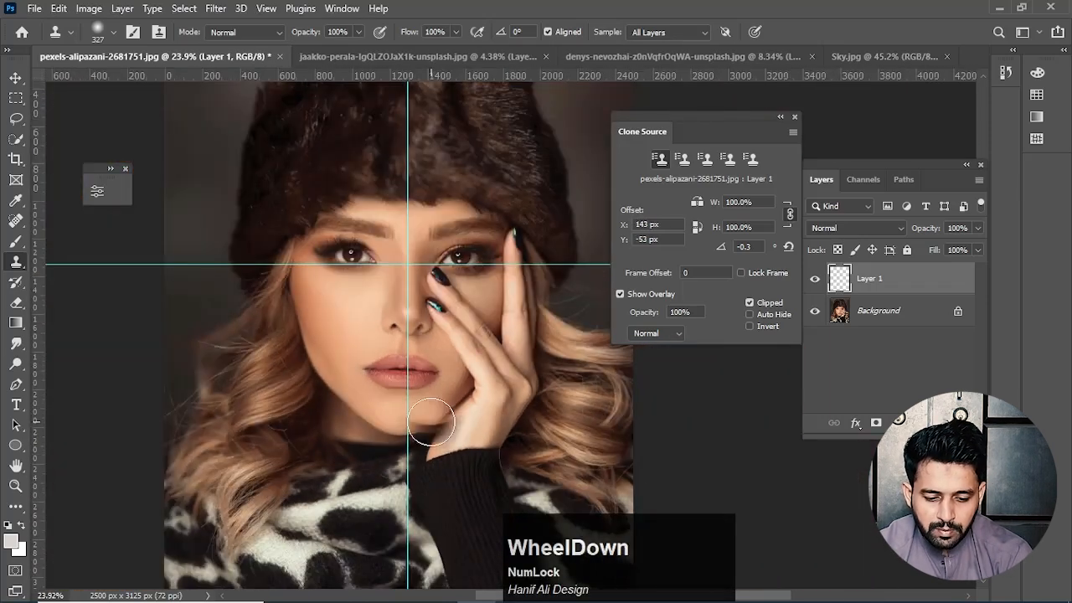
{"action": "mouse_move", "coordinate": [435, 423]}
{"action": "left_mouse_down"}
{"action": "mouse_move", "coordinate": [466, 196]}
{"action": "mouse_move", "coordinate": [481, 293]}
{"action": "mouse_move", "coordinate": [525, 277]}
{"action": "left_mouse_up"}
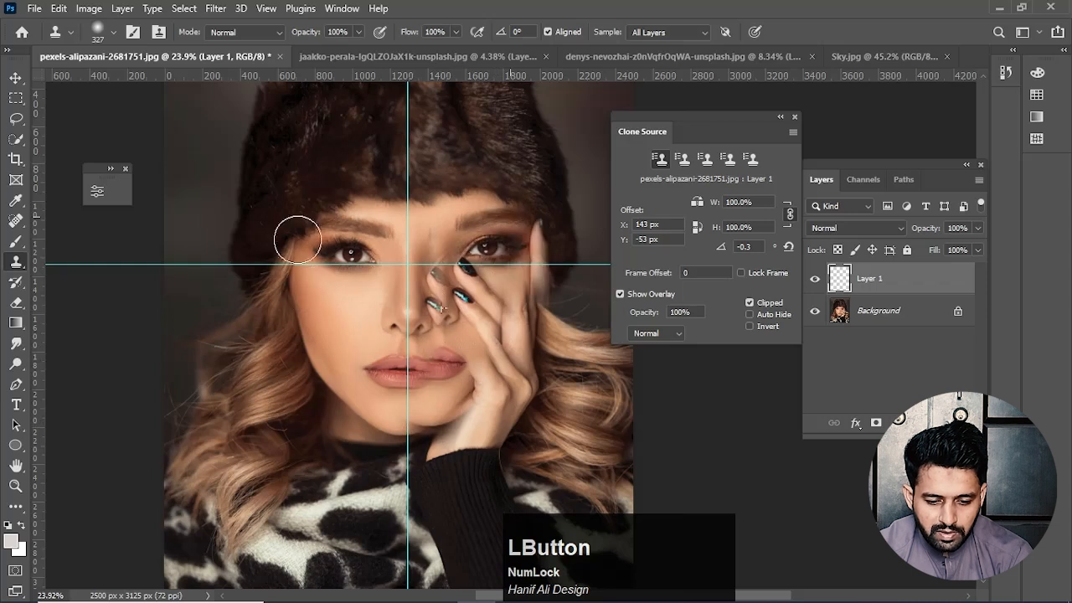
{"action": "key", "text": "ctrl+z"}
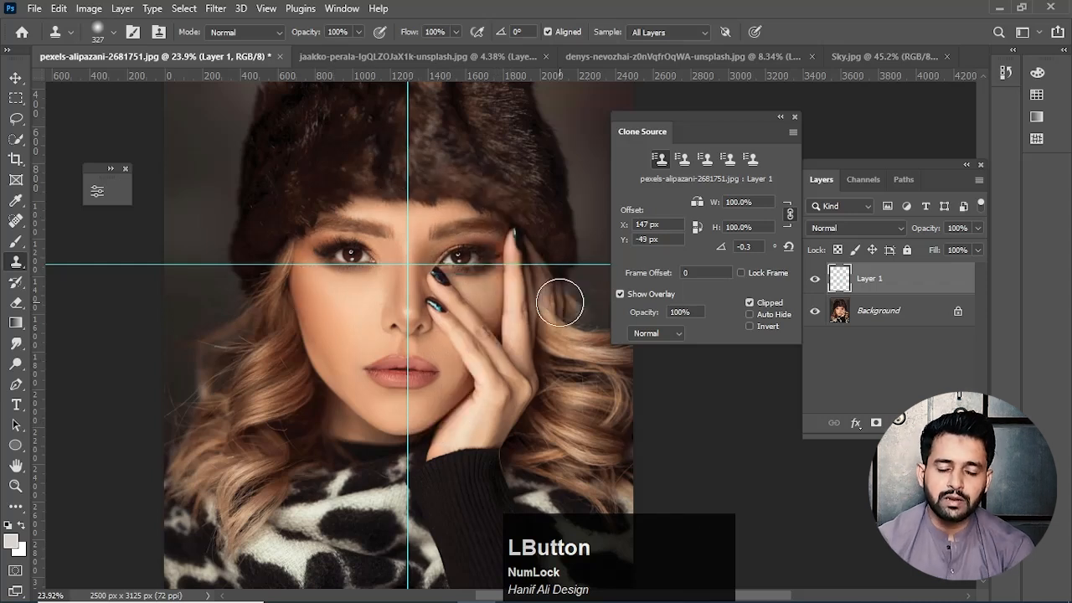
- Turn on the clone source's horizontal flip, reduce the brush to 212 px, and sample the chin edge near the vertical guide
{"action": "left_click", "coordinate": [698, 206]}
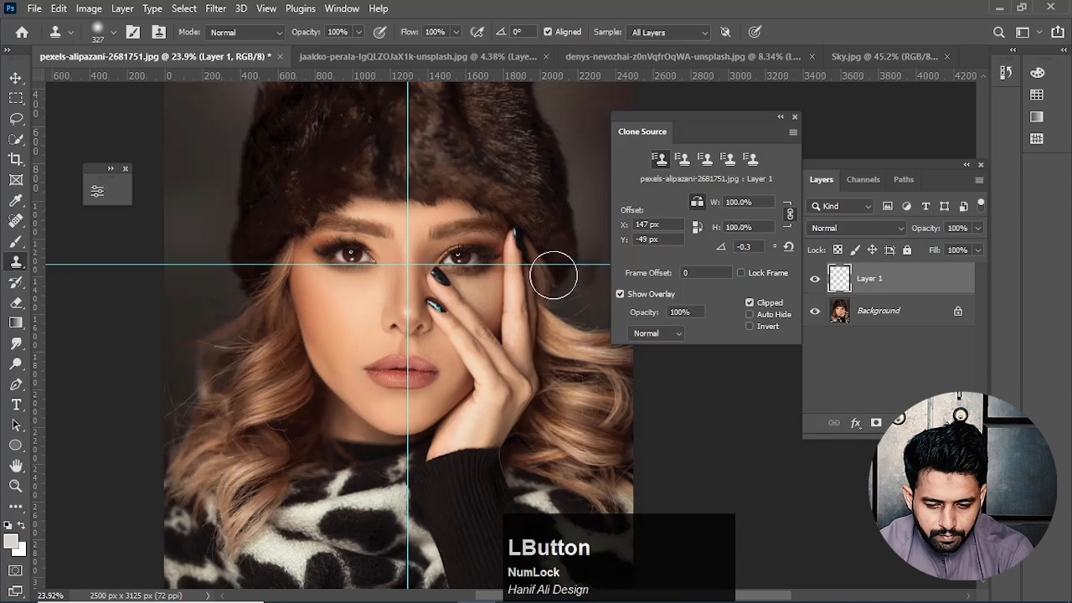
{"action": "scroll", "coordinate": [413, 437], "scroll_direction": "up", "scroll_amount": 1}
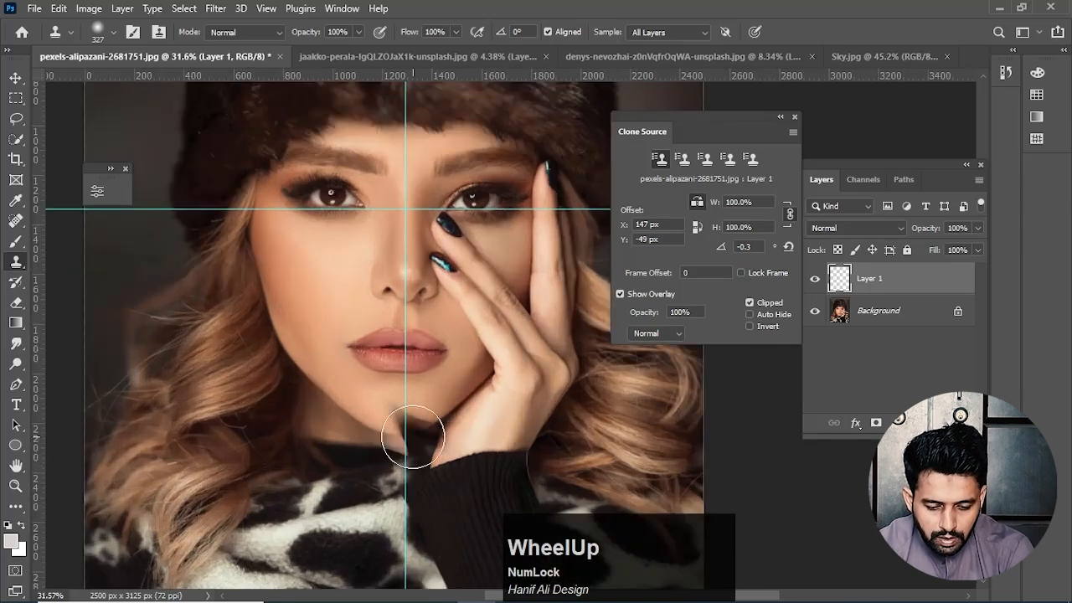
{"action": "left_click", "coordinate": [402, 427], "text": "alt"}
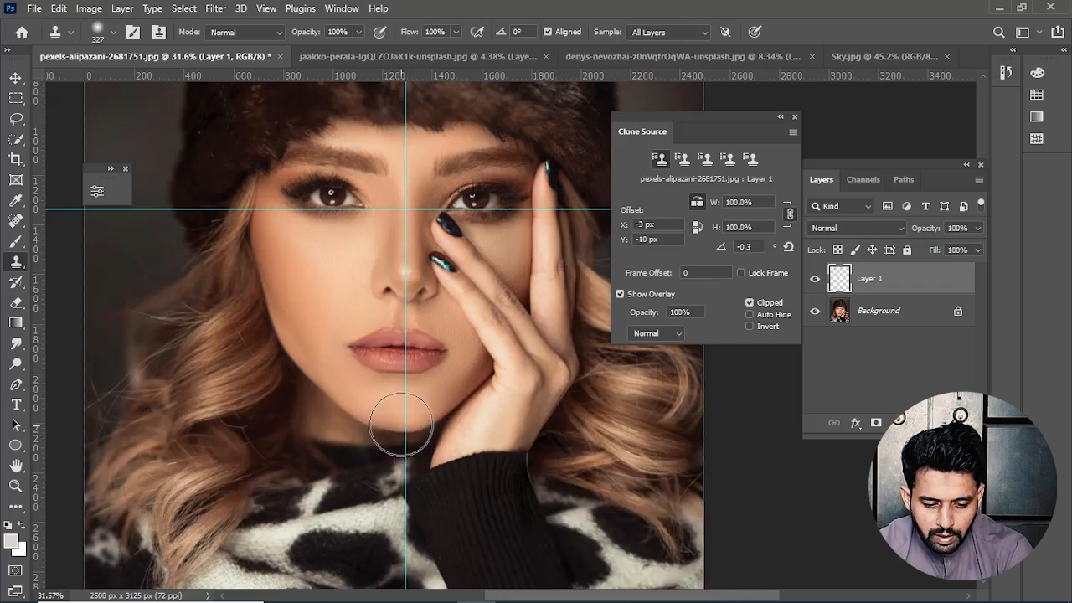
{"action": "scroll", "coordinate": [400, 426], "scroll_direction": "up", "scroll_amount": 3}
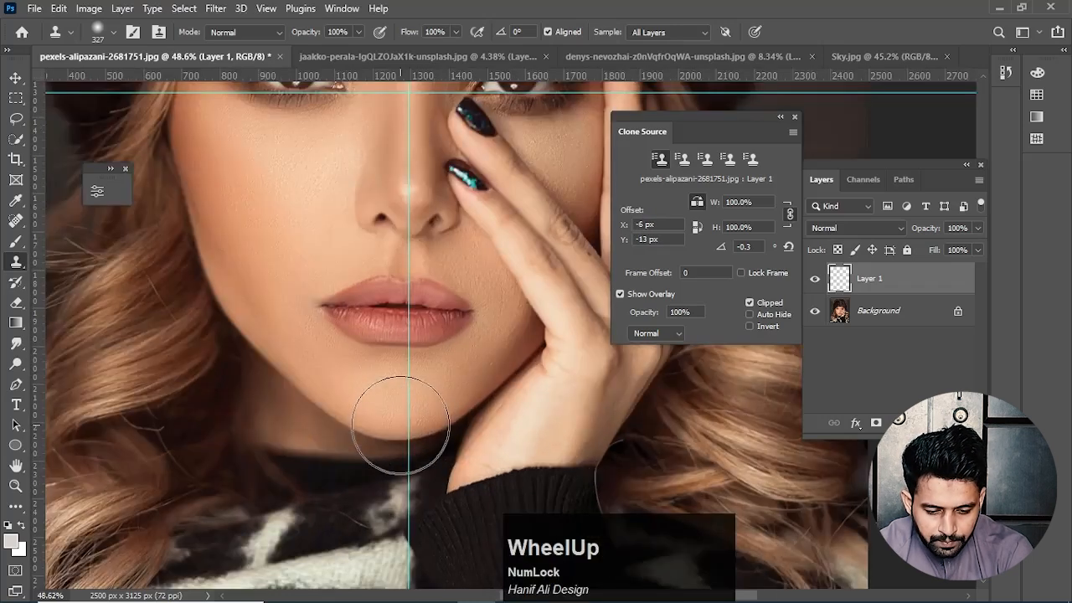
{"action": "right_click", "coordinate": [397, 431], "text": "alt"}
{"action": "left_click_drag", "start_coordinate": [389, 430], "coordinate": [381, 430]}
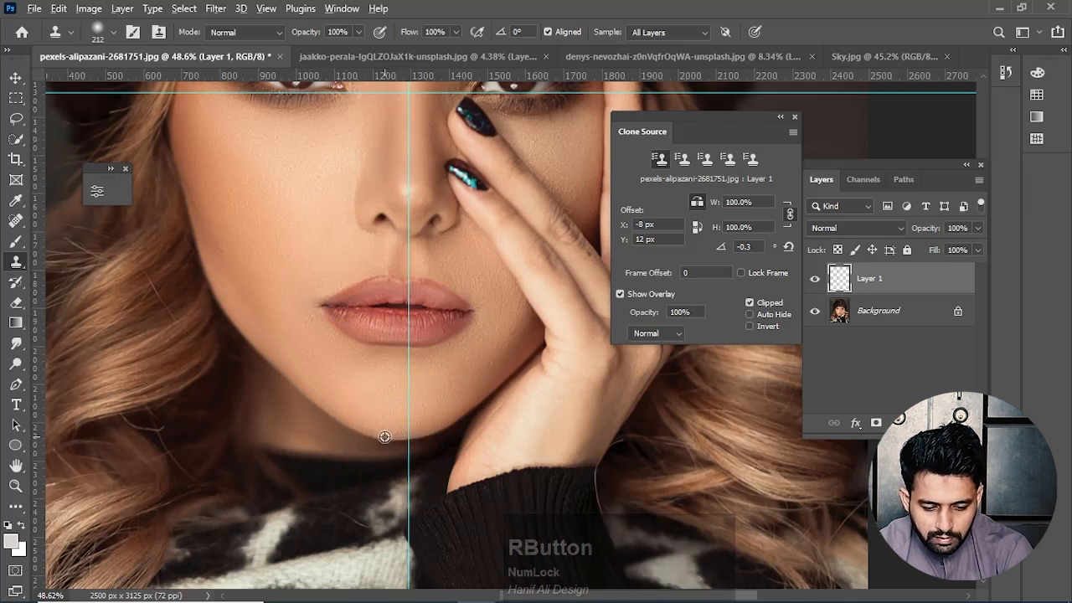
{"action": "left_click", "coordinate": [391, 434], "text": "alt"}
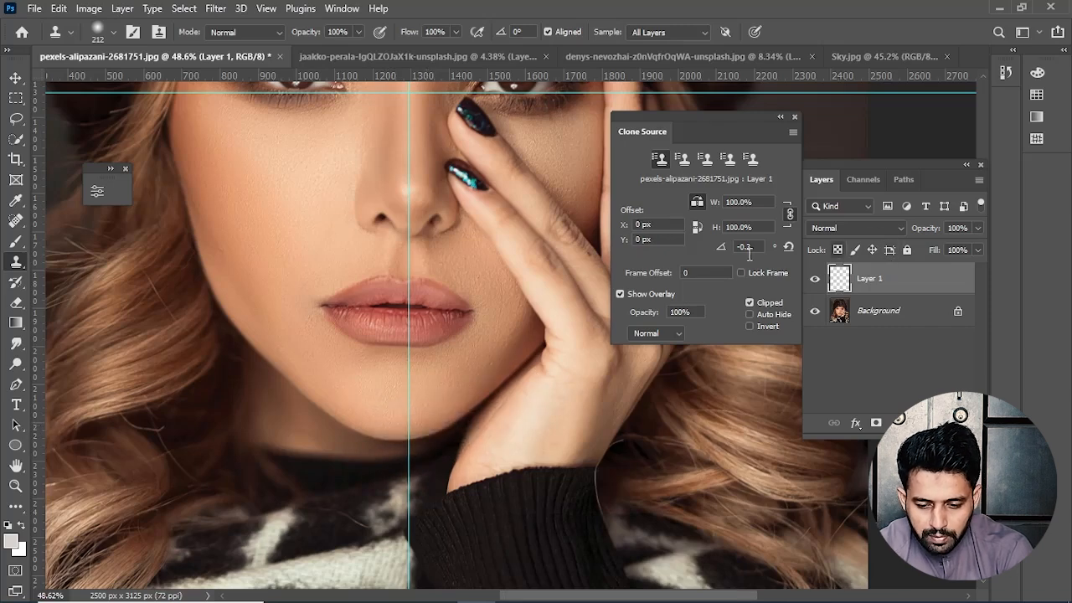
- Set the clone source's rotation to -0.3° and paint the mirrored chin, jawline and outer cheek over the hand
{"action": "left_click_drag", "start_coordinate": [724, 250], "coordinate": [719, 250]}
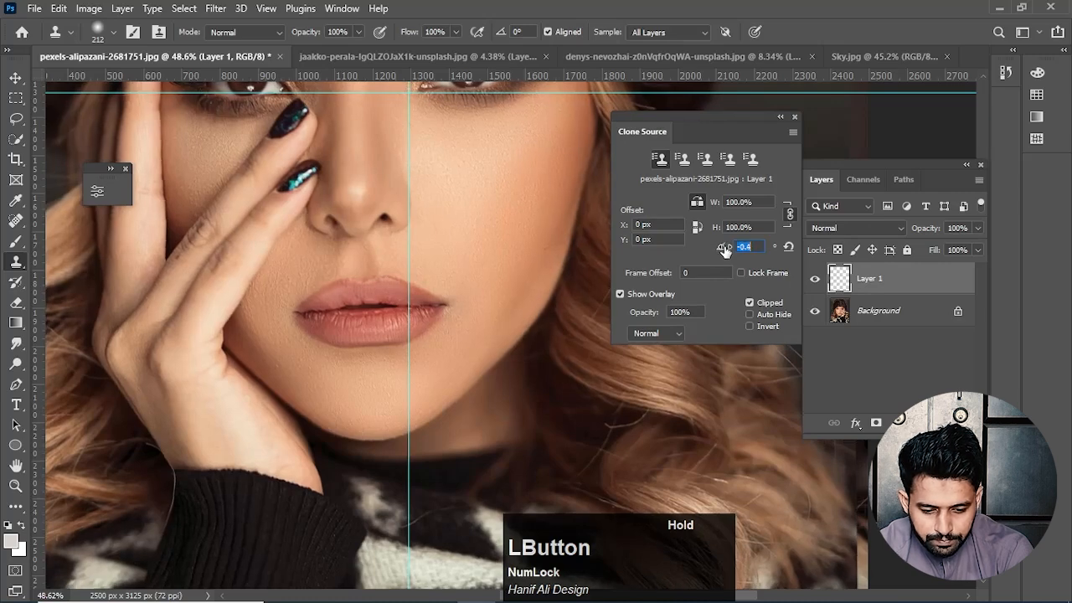
{"action": "left_click_drag", "start_coordinate": [725, 250], "coordinate": [725, 249]}
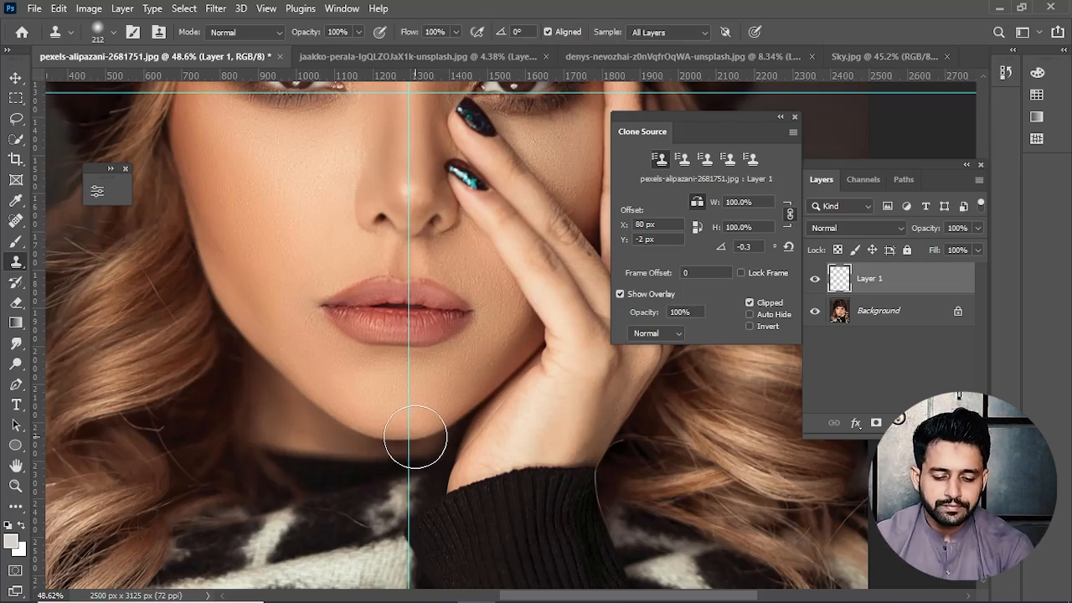
{"action": "mouse_move", "coordinate": [415, 436]}
{"action": "left_mouse_down"}
{"action": "mouse_move", "coordinate": [489, 396]}
{"action": "mouse_move", "coordinate": [529, 346]}
{"action": "mouse_move", "coordinate": [332, 412]}
{"action": "mouse_move", "coordinate": [397, 387]}
{"action": "mouse_move", "coordinate": [413, 361]}
{"action": "mouse_move", "coordinate": [445, 283]}
{"action": "mouse_move", "coordinate": [464, 169]}
{"action": "mouse_move", "coordinate": [448, 265]}
{"action": "mouse_move", "coordinate": [457, 174]}
{"action": "mouse_move", "coordinate": [440, 286]}
{"action": "mouse_move", "coordinate": [398, 381]}
{"action": "mouse_move", "coordinate": [353, 428]}
{"action": "mouse_move", "coordinate": [405, 311]}
{"action": "mouse_move", "coordinate": [349, 391]}
{"action": "mouse_move", "coordinate": [383, 373]}
{"action": "mouse_move", "coordinate": [399, 344]}
{"action": "mouse_move", "coordinate": [349, 424]}
{"action": "mouse_move", "coordinate": [440, 417]}
{"action": "left_mouse_up"}
{"action": "key", "text": "space"}
{"action": "scroll", "coordinate": [388, 416], "scroll_direction": "down", "scroll_amount": 4}
{"action": "mouse_move", "coordinate": [421, 277]}
{"action": "left_mouse_down"}
{"action": "mouse_move", "coordinate": [371, 287]}
{"action": "mouse_move", "coordinate": [381, 285]}
{"action": "left_mouse_up"}
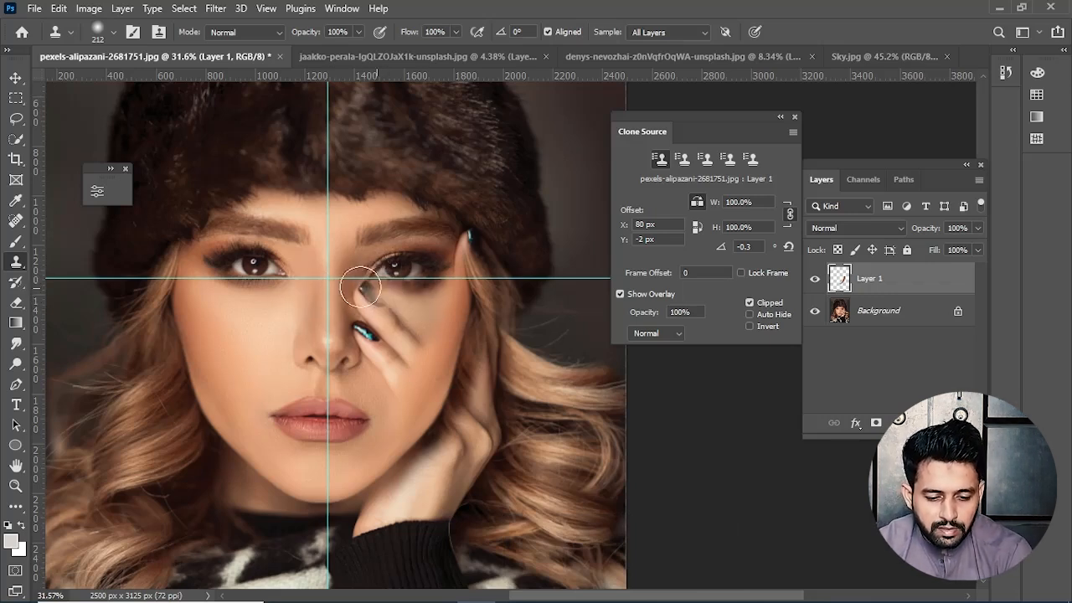
- Enlarge the brush to 262 px, try painting the mirrored cheek and eye over the fingers, and undo the last stroke
{"action": "right_click", "coordinate": [397, 391], "text": "alt"}
{"action": "mouse_move", "coordinate": [397, 366]}
{"action": "left_mouse_down"}
{"action": "mouse_move", "coordinate": [402, 272]}
{"action": "mouse_move", "coordinate": [432, 241]}
{"action": "mouse_move", "coordinate": [438, 265]}
{"action": "mouse_move", "coordinate": [368, 280]}
{"action": "mouse_move", "coordinate": [380, 228]}
{"action": "mouse_move", "coordinate": [356, 216]}
{"action": "mouse_move", "coordinate": [446, 238]}
{"action": "mouse_move", "coordinate": [396, 259]}
{"action": "left_mouse_up"}
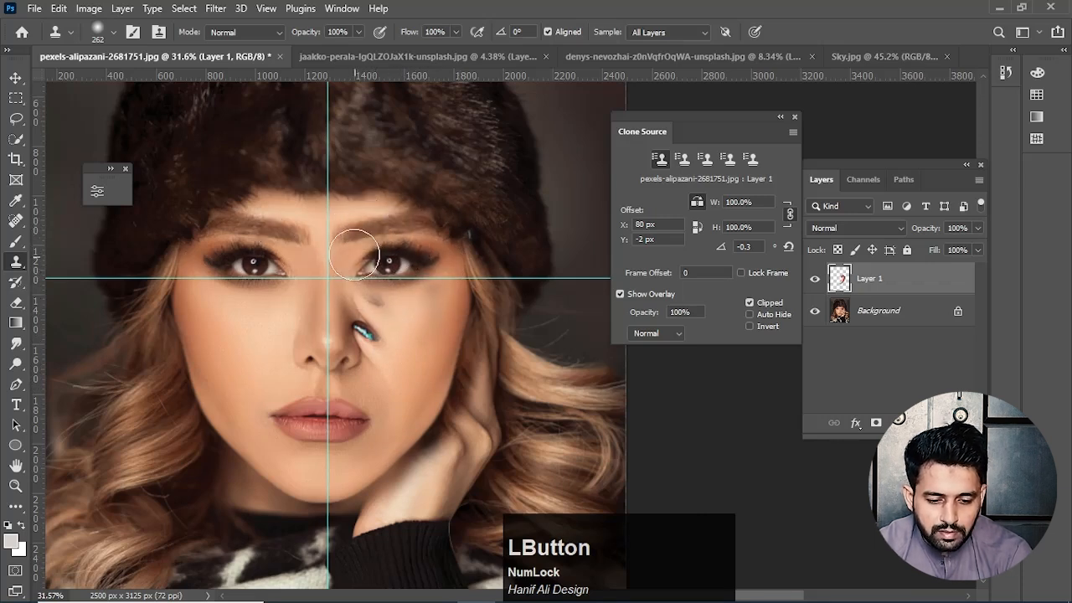
{"action": "scroll", "coordinate": [350, 251], "scroll_direction": "up", "scroll_amount": 1}
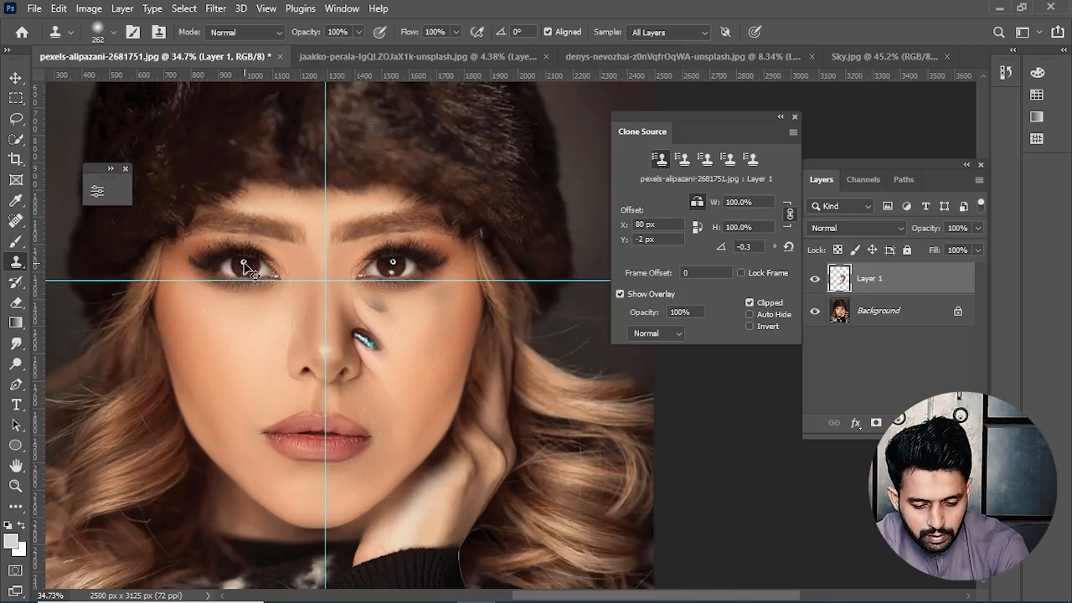
{"action": "key", "text": "ctrl+z"}
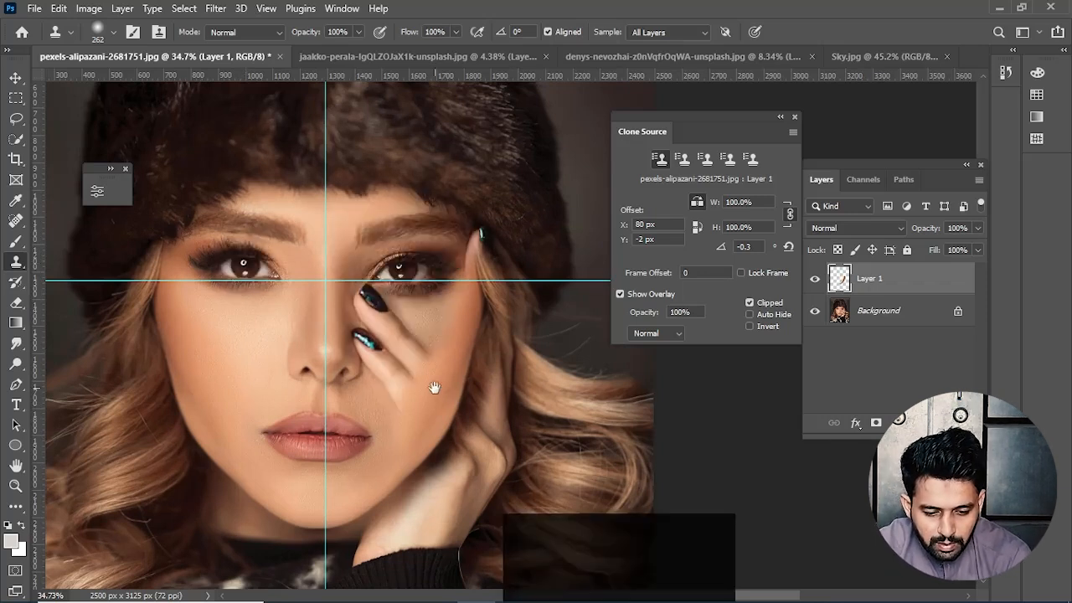
- Sample the inner corner of the uncovered eye and paint the mirrored eye and cheek over the fingers and nails
{"action": "left_click_drag", "start_coordinate": [435, 388], "coordinate": [473, 344]}
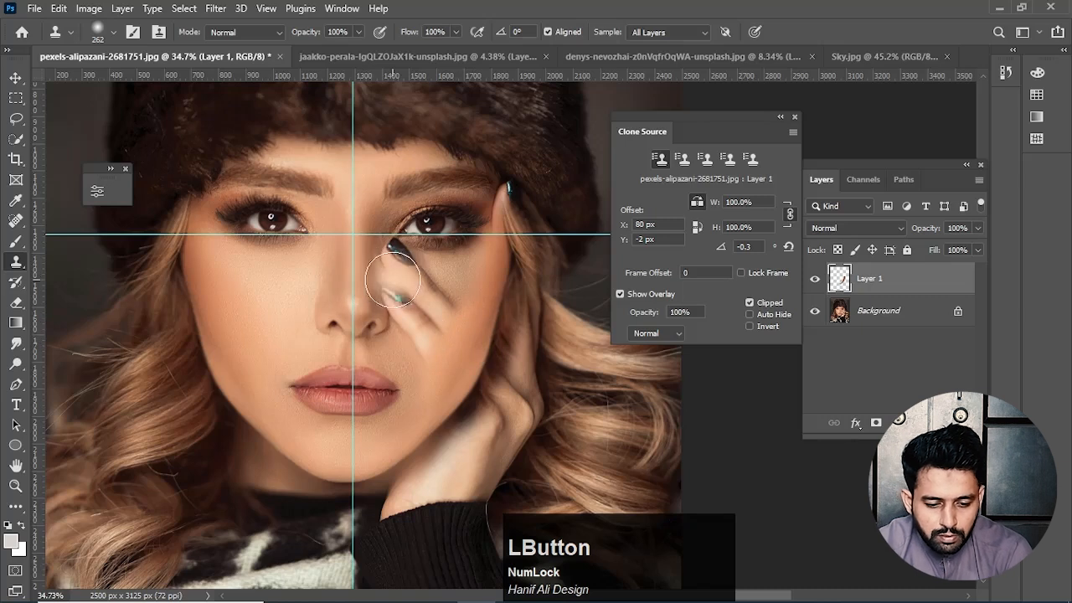
{"action": "left_click", "coordinate": [304, 232], "text": "alt"}
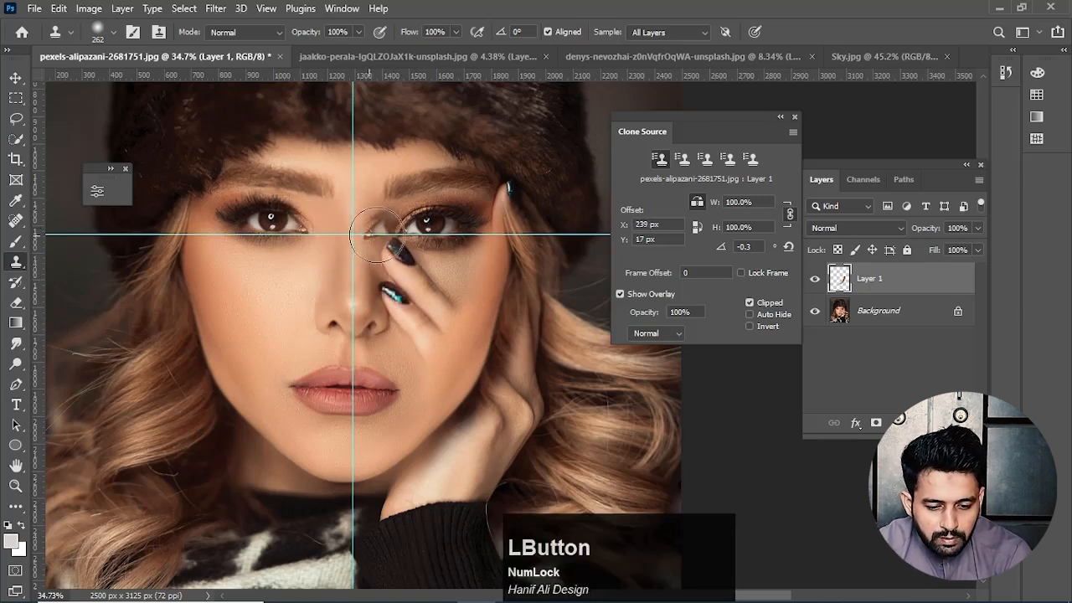
{"action": "mouse_move", "coordinate": [403, 238]}
{"action": "left_mouse_down"}
{"action": "mouse_move", "coordinate": [468, 219]}
{"action": "mouse_move", "coordinate": [431, 232]}
{"action": "mouse_move", "coordinate": [417, 221]}
{"action": "mouse_move", "coordinate": [447, 215]}
{"action": "mouse_move", "coordinate": [445, 233]}
{"action": "mouse_move", "coordinate": [414, 228]}
{"action": "mouse_move", "coordinate": [415, 215]}
{"action": "mouse_move", "coordinate": [305, 276]}
{"action": "mouse_move", "coordinate": [240, 207]}
{"action": "mouse_move", "coordinate": [264, 236]}
{"action": "mouse_move", "coordinate": [340, 230]}
{"action": "mouse_move", "coordinate": [512, 256]}
{"action": "mouse_move", "coordinate": [435, 243]}
{"action": "mouse_move", "coordinate": [404, 209]}
{"action": "mouse_move", "coordinate": [419, 181]}
{"action": "mouse_move", "coordinate": [489, 176]}
{"action": "mouse_move", "coordinate": [456, 172]}
{"action": "mouse_move", "coordinate": [475, 171]}
{"action": "mouse_move", "coordinate": [487, 221]}
{"action": "left_mouse_up"}
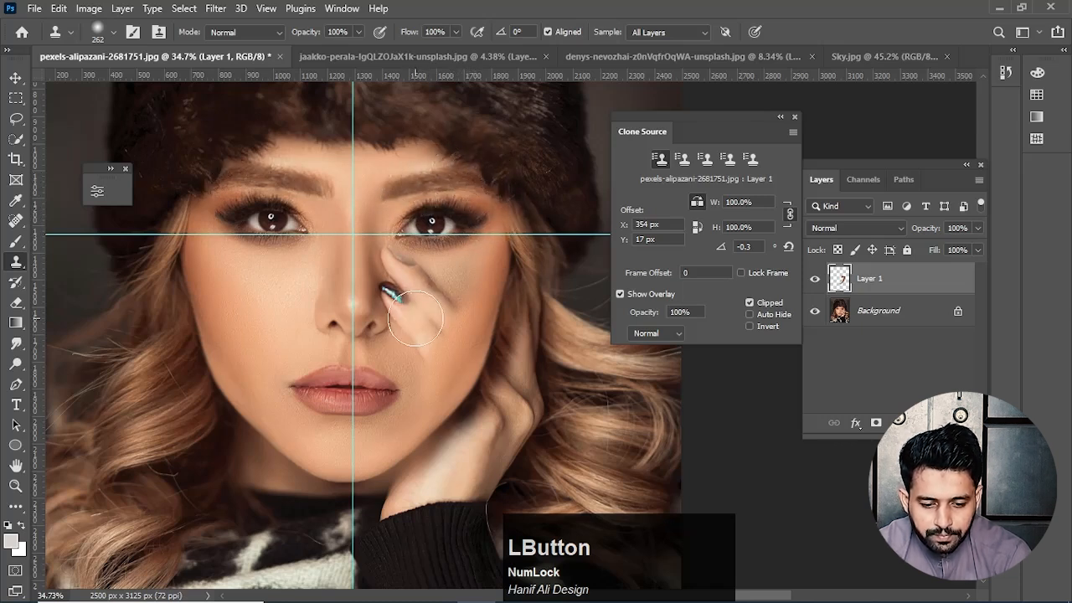
{"action": "mouse_move", "coordinate": [401, 264]}
{"action": "left_mouse_down"}
{"action": "mouse_move", "coordinate": [414, 312]}
{"action": "mouse_move", "coordinate": [401, 266]}
{"action": "mouse_move", "coordinate": [414, 308]}
{"action": "mouse_move", "coordinate": [441, 303]}
{"action": "mouse_move", "coordinate": [420, 347]}
{"action": "mouse_move", "coordinate": [401, 309]}
{"action": "mouse_move", "coordinate": [405, 277]}
{"action": "left_mouse_up"}
{"action": "mouse_move", "coordinate": [404, 235]}
{"action": "left_mouse_down"}
{"action": "mouse_move", "coordinate": [394, 302]}
{"action": "mouse_move", "coordinate": [407, 316]}
{"action": "mouse_move", "coordinate": [407, 218]}
{"action": "mouse_move", "coordinate": [386, 269]}
{"action": "mouse_move", "coordinate": [439, 318]}
{"action": "left_mouse_up"}
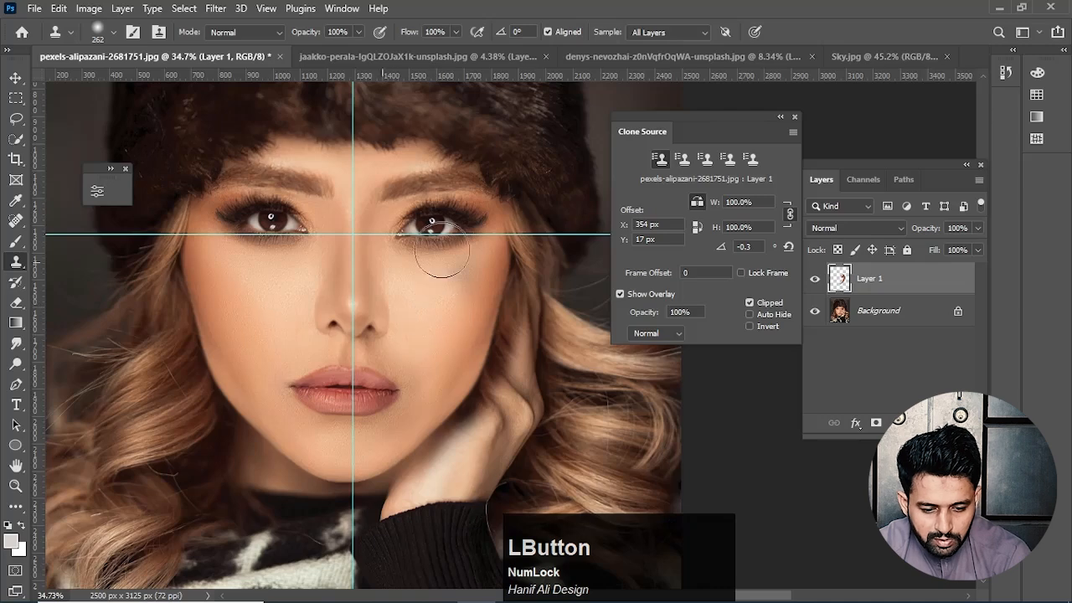
- Reduce the brush to 155 px, sample the uncovered side of the nose, and clone it mirrored onto the opposite side
{"action": "scroll", "coordinate": [387, 307], "scroll_direction": "up", "scroll_amount": 2}
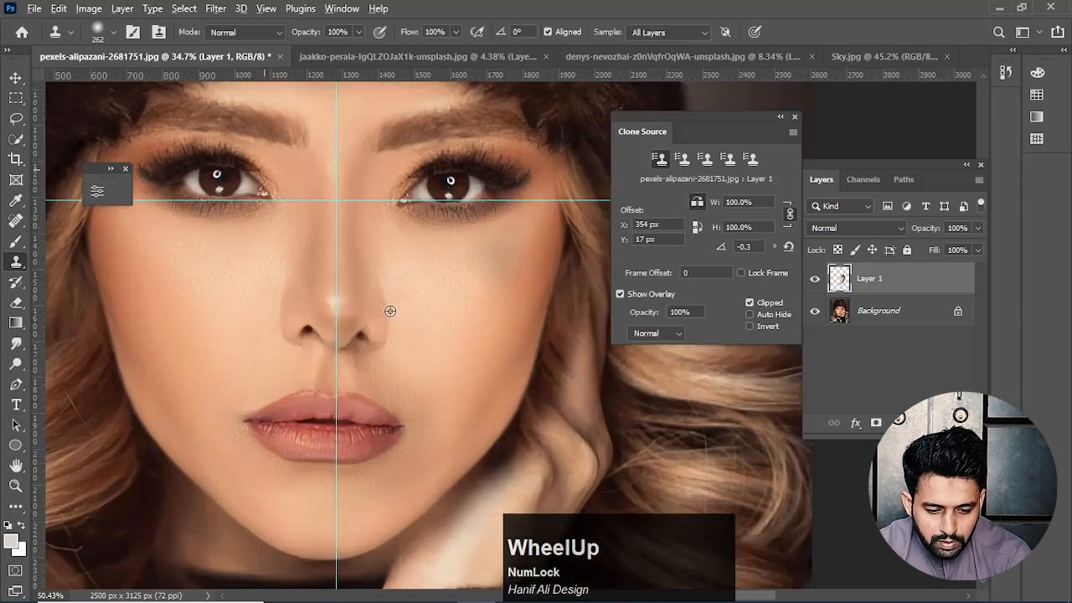
{"action": "right_click", "coordinate": [304, 281], "text": "alt"}
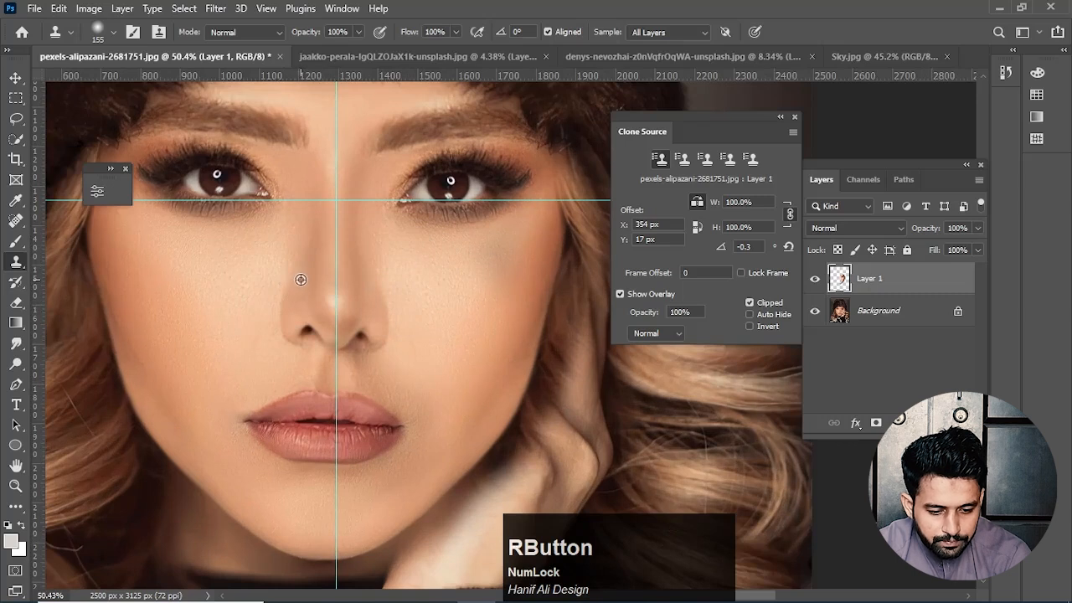
{"action": "left_click", "coordinate": [300, 273], "text": "alt"}
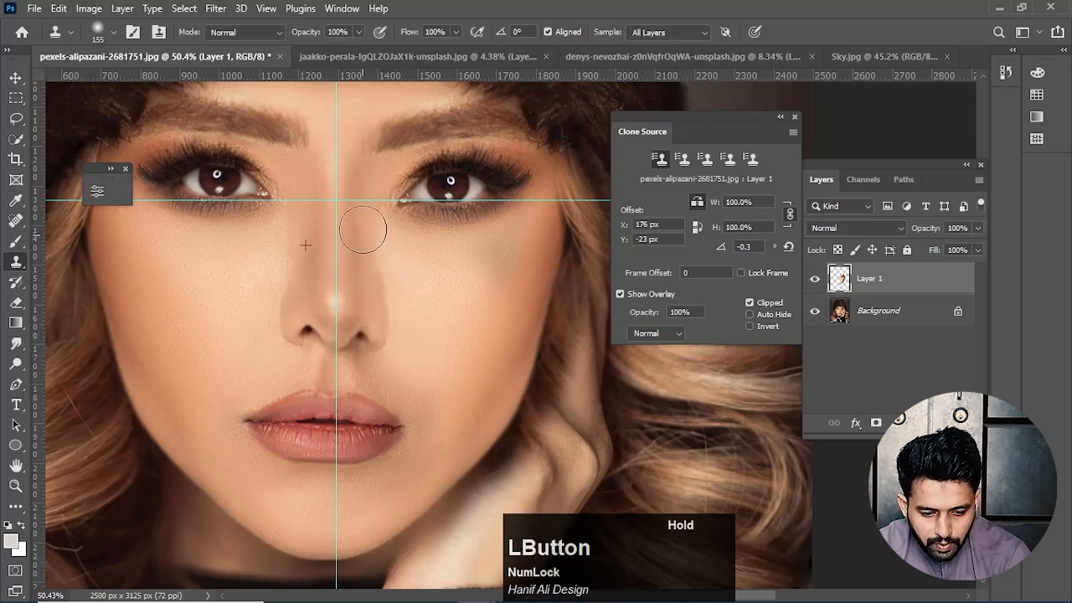
{"action": "scroll", "coordinate": [425, 242], "scroll_direction": "down", "scroll_amount": 4}
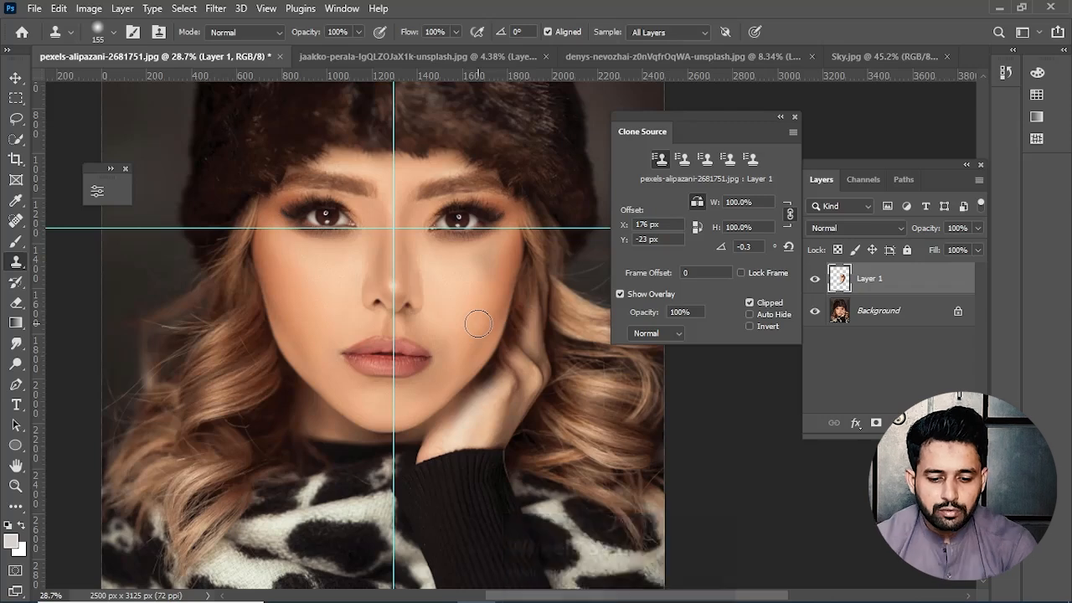
- Set the brush to 305 px, sample the hair edge beside the uncovered cheek, and paint the mirrored hair over the remaining hand
{"action": "scroll", "coordinate": [478, 323], "scroll_direction": "down", "scroll_amount": 2}
{"action": "right_click", "coordinate": [460, 318], "text": "alt"}
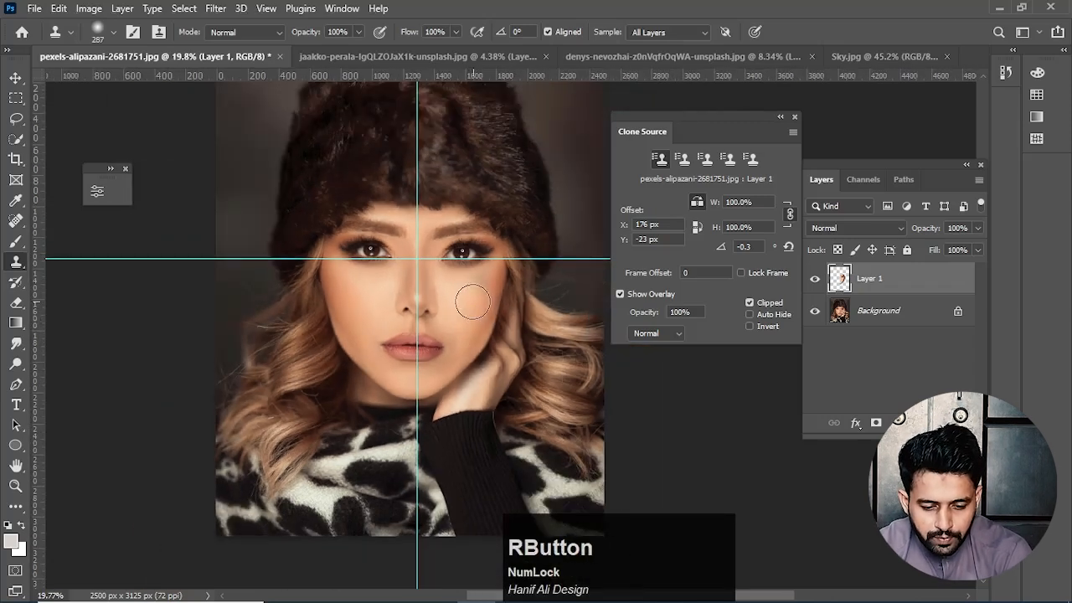
{"action": "left_click_drag", "start_coordinate": [466, 306], "coordinate": [438, 328]}
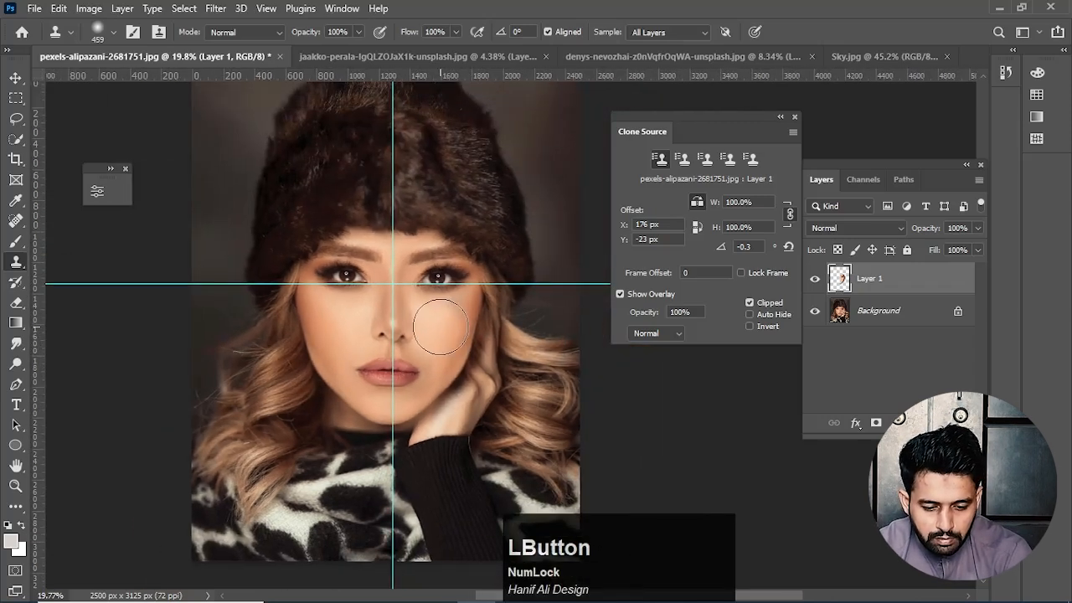
{"action": "scroll", "coordinate": [439, 326], "scroll_direction": "up", "scroll_amount": 4}
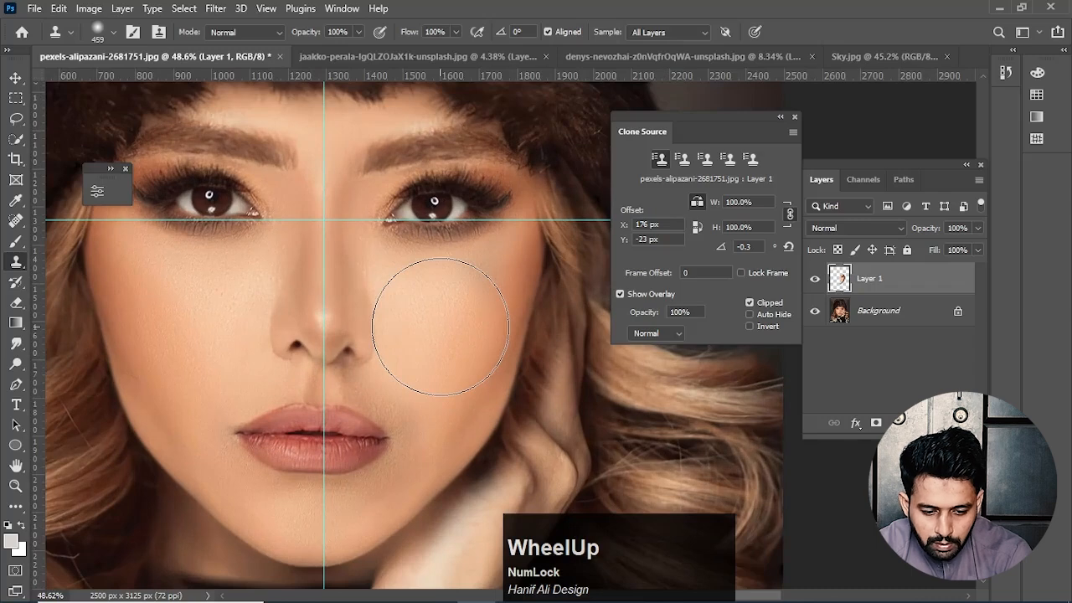
{"action": "scroll", "coordinate": [441, 327], "scroll_direction": "down", "scroll_amount": 4}
{"action": "right_click", "coordinate": [428, 314], "text": "alt"}
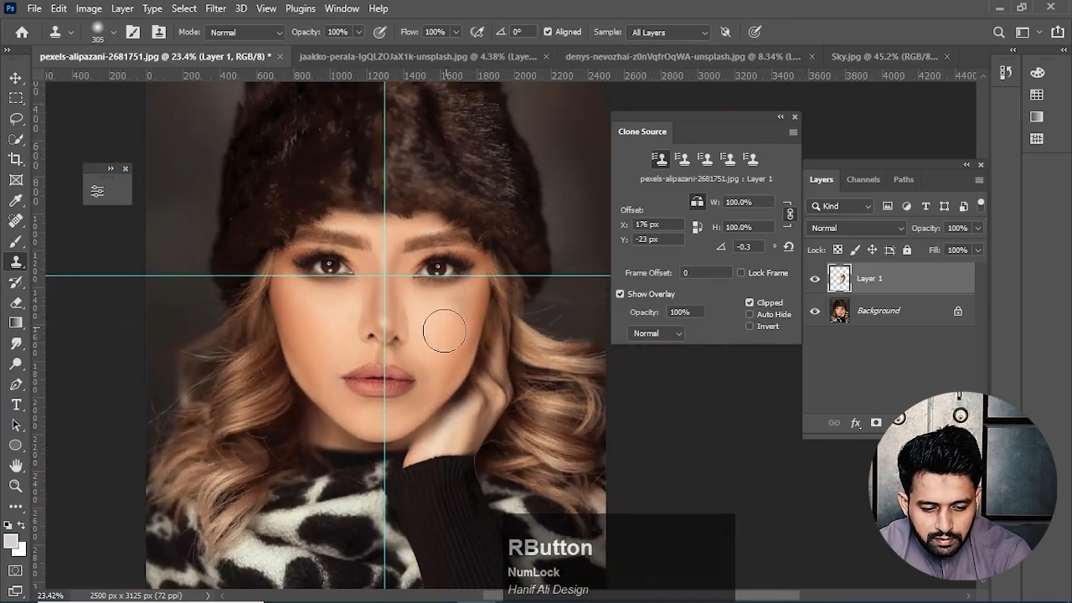
{"action": "left_click", "coordinate": [268, 297], "text": "alt"}
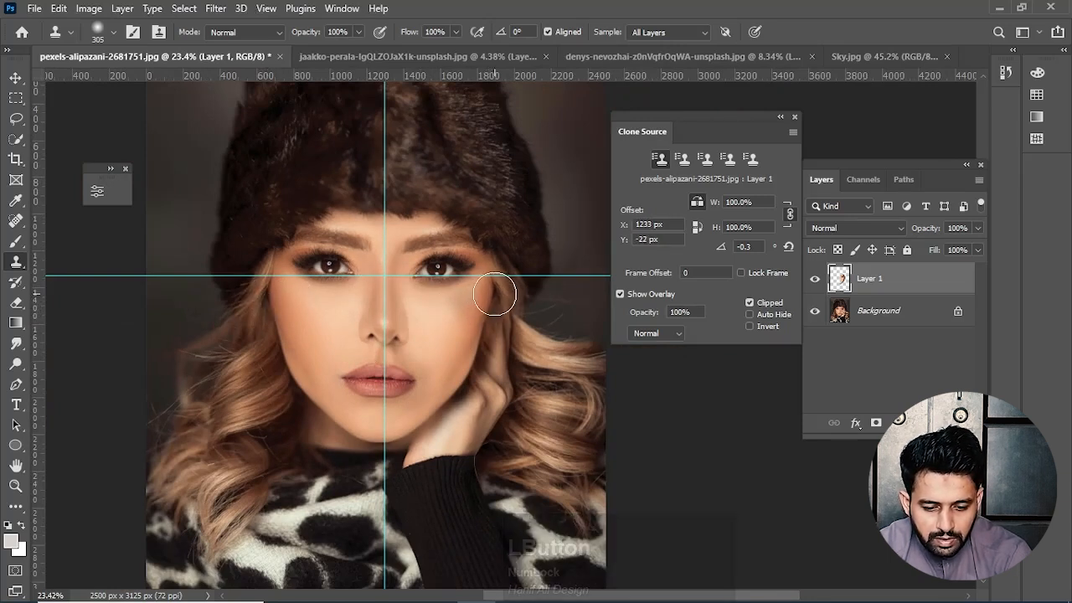
{"action": "mouse_move", "coordinate": [497, 294]}
{"action": "left_mouse_down"}
{"action": "mouse_move", "coordinate": [477, 393]}
{"action": "mouse_move", "coordinate": [418, 456]}
{"action": "mouse_move", "coordinate": [463, 437]}
{"action": "mouse_move", "coordinate": [508, 383]}
{"action": "mouse_move", "coordinate": [461, 442]}
{"action": "mouse_move", "coordinate": [498, 411]}
{"action": "left_mouse_up"}
- Enlarge the brush to 587 px and paint the mirrored curls over the outer hair and shoulder on the reconstructed side
{"action": "right_click", "coordinate": [495, 411], "text": "alt"}
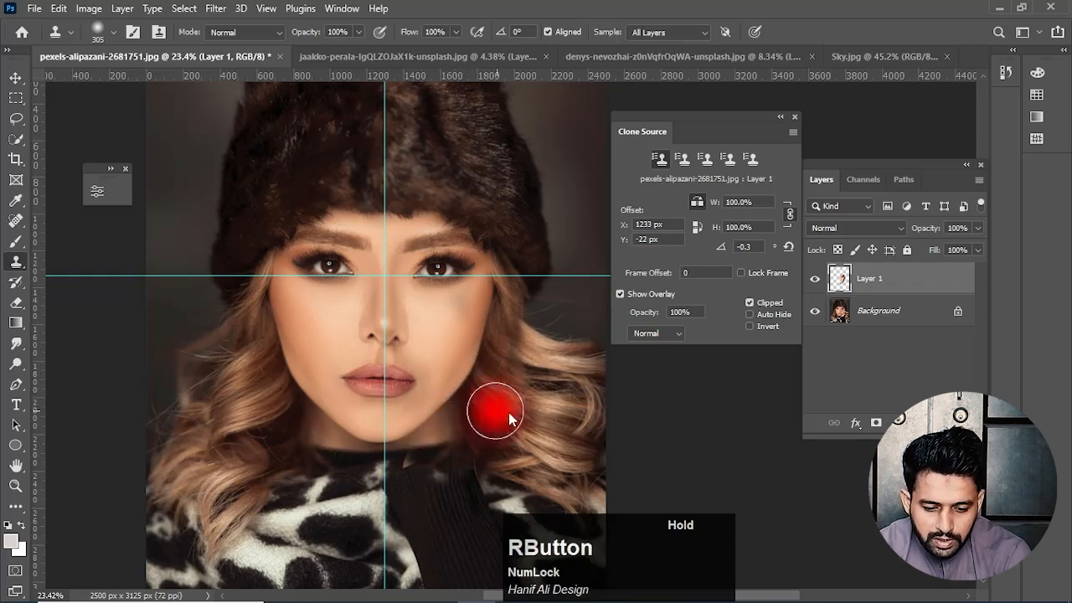
{"action": "mouse_move", "coordinate": [559, 352]}
{"action": "left_mouse_down"}
{"action": "mouse_move", "coordinate": [587, 389]}
{"action": "mouse_move", "coordinate": [610, 285]}
{"action": "mouse_move", "coordinate": [587, 462]}
{"action": "mouse_move", "coordinate": [562, 521]}
{"action": "mouse_move", "coordinate": [622, 464]}
{"action": "mouse_move", "coordinate": [543, 525]}
{"action": "mouse_move", "coordinate": [573, 484]}
{"action": "left_mouse_up"}
{"action": "scroll", "coordinate": [573, 484], "scroll_direction": "down", "scroll_amount": 8}
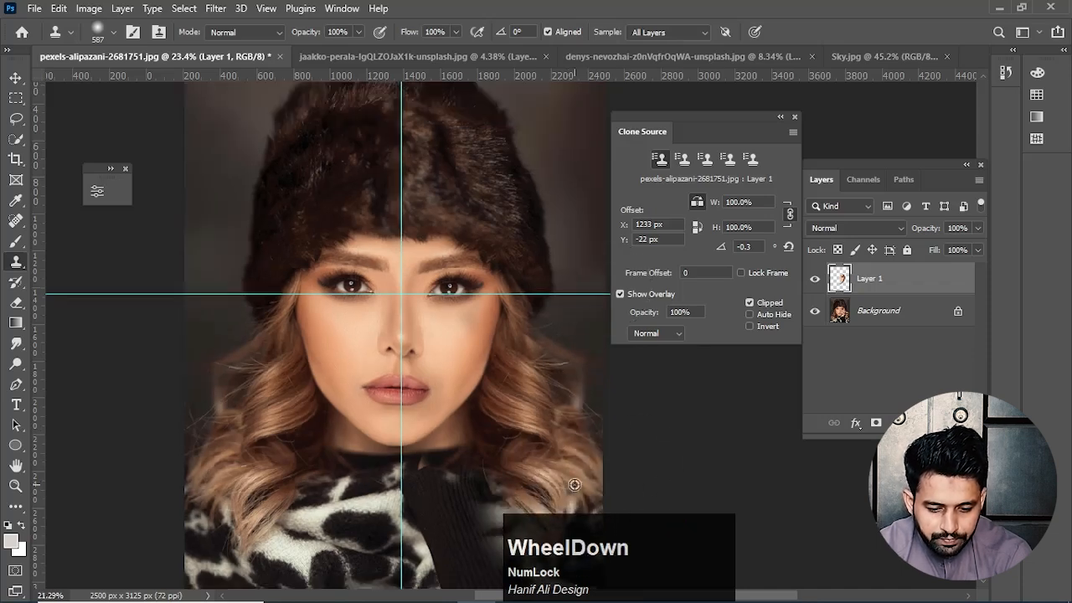
{"action": "left_click_drag", "start_coordinate": [515, 440], "coordinate": [374, 402]}
{"action": "scroll", "coordinate": [373, 423], "scroll_direction": "up", "scroll_amount": 4}
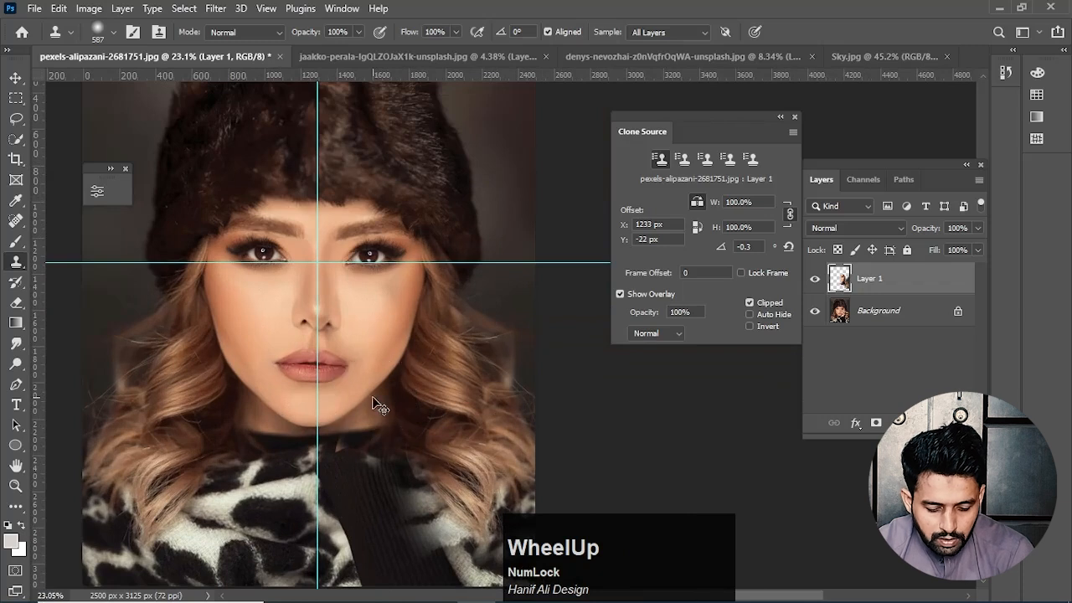
- Hide the guides and switch to the Move tool
{"action": "key", "text": "ctrl+;"}
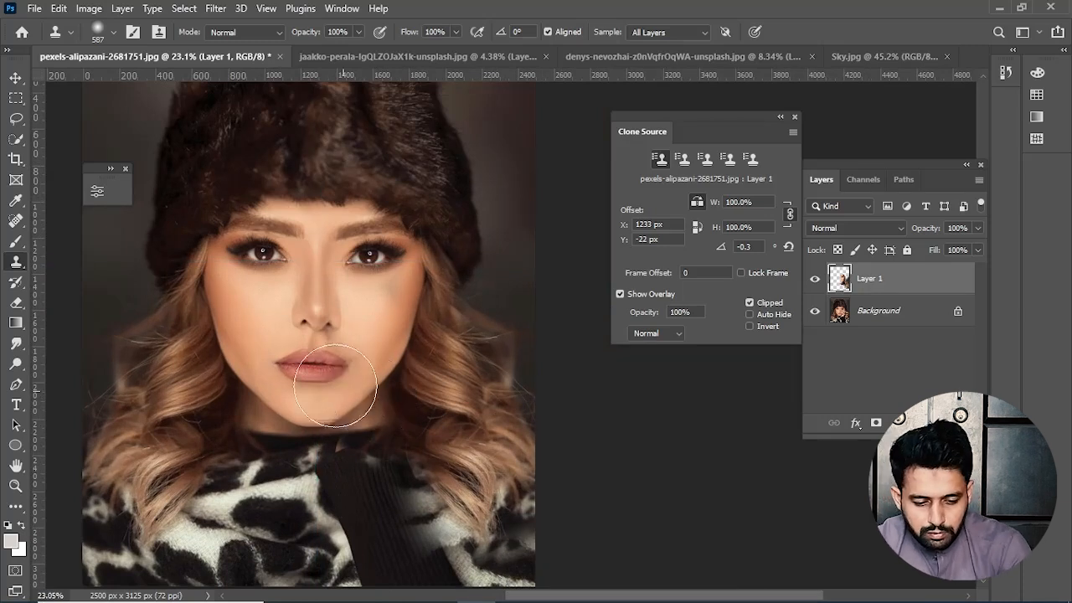
{"action": "scroll", "coordinate": [395, 360], "scroll_direction": "down", "scroll_amount": 2}
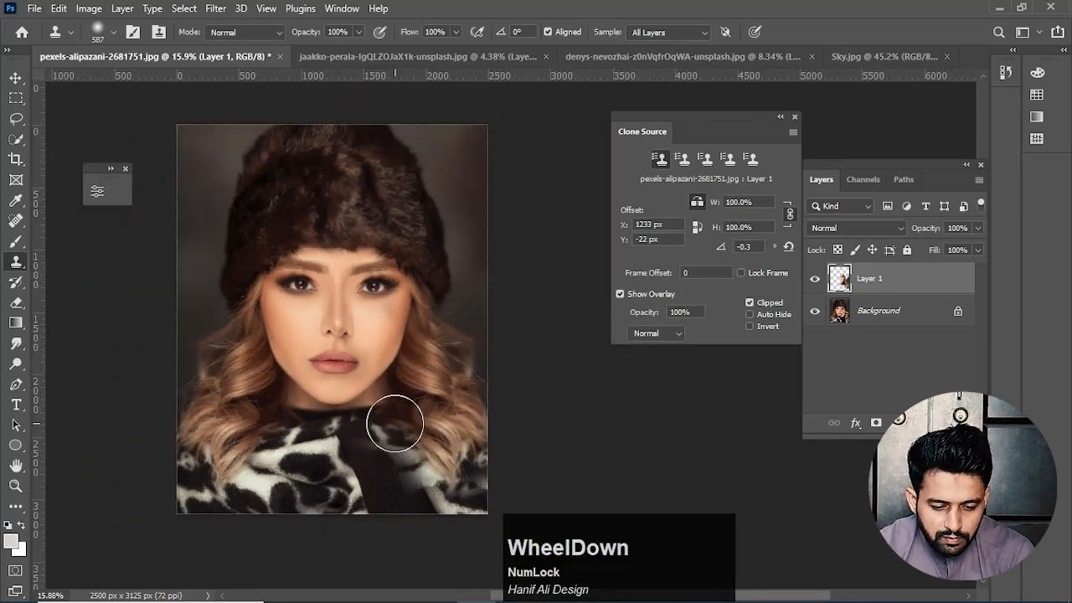
{"action": "left_click", "coordinate": [14, 76]}
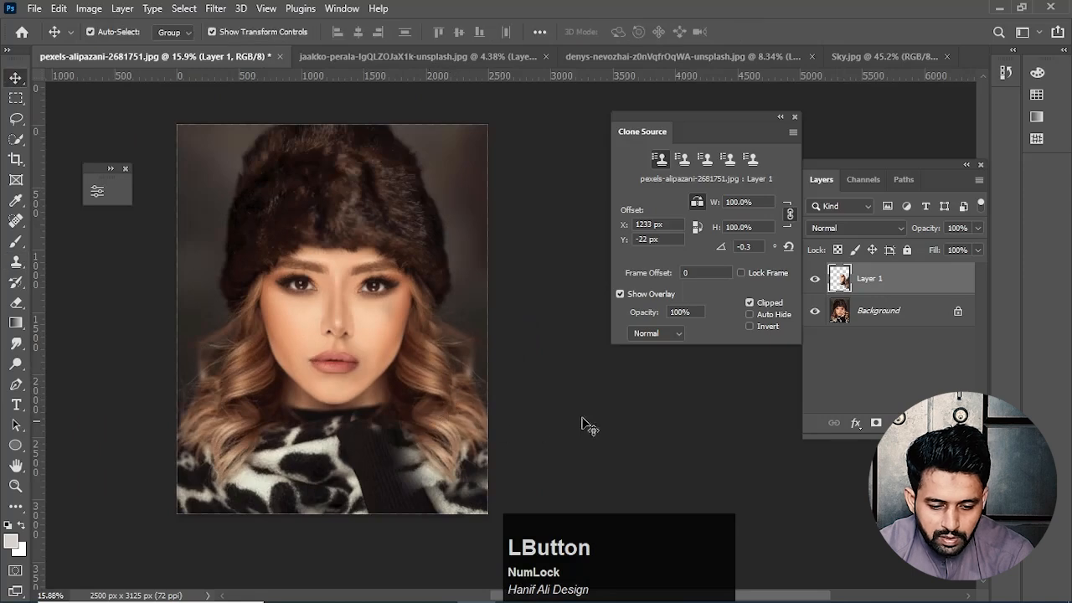
- Compare the portrait before and after cloning by hiding and showing Layer 1, and examine the reconstructed face up close
{"action": "left_click", "coordinate": [815, 279]}
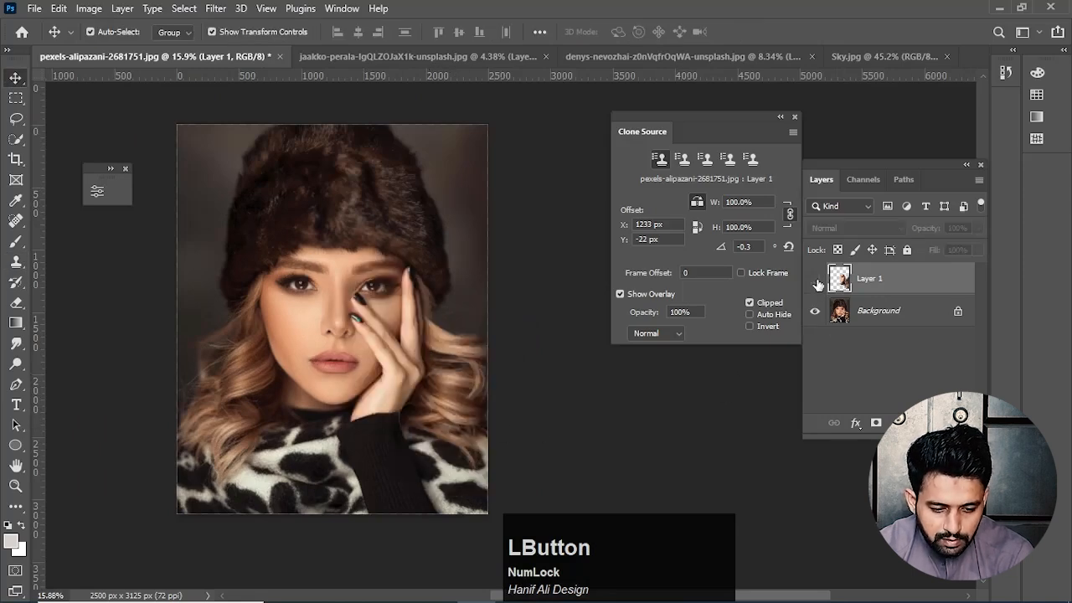
{"action": "left_click", "coordinate": [815, 279]}
{"action": "scroll", "coordinate": [336, 378], "scroll_direction": "up", "scroll_amount": 3}
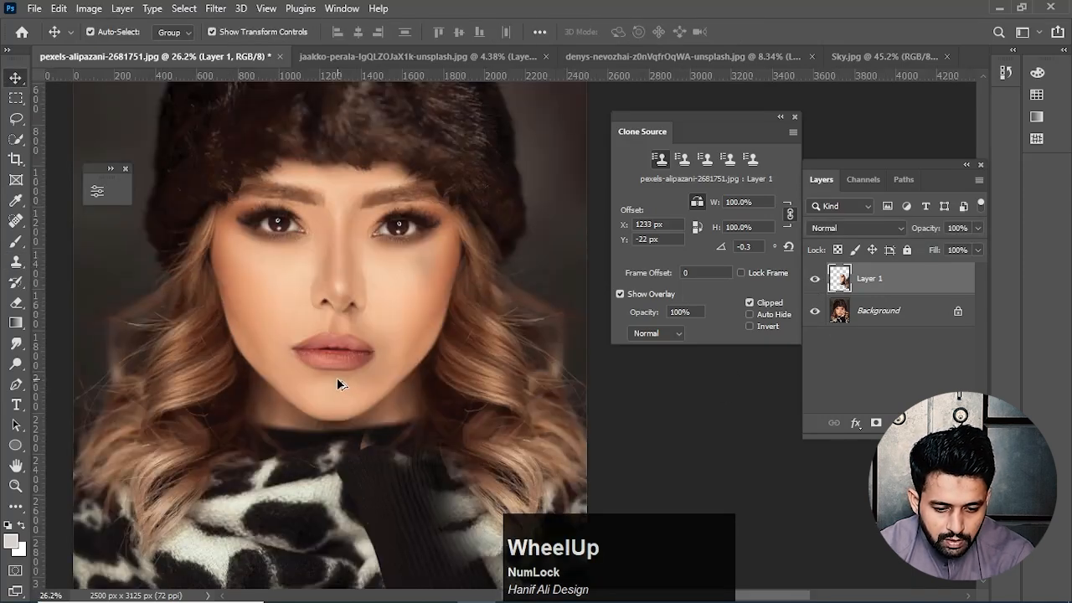
{"action": "left_click_drag", "start_coordinate": [388, 332], "coordinate": [356, 360]}
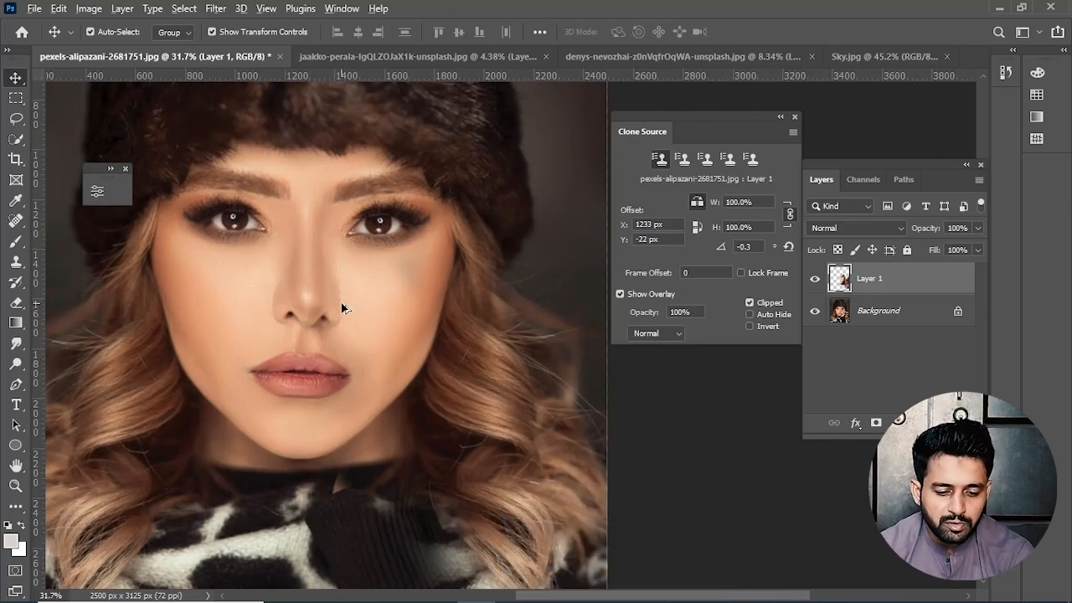
{"action": "scroll", "coordinate": [341, 308], "scroll_direction": "down", "scroll_amount": 2}
{"action": "scroll", "coordinate": [310, 259], "scroll_direction": "up", "scroll_amount": 2}
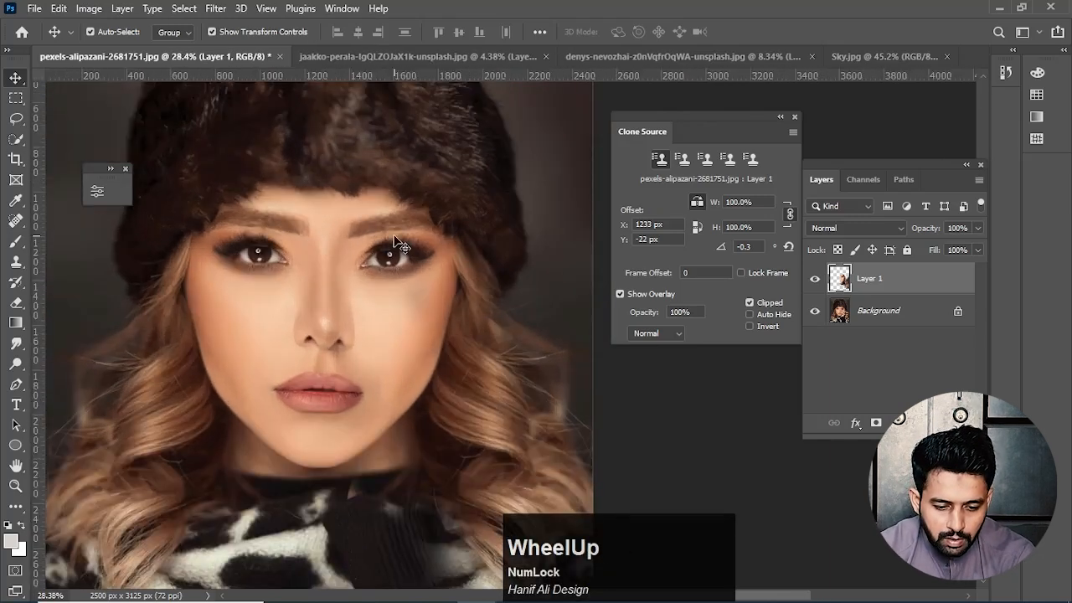
- Hide the Background layer to examine the cloned pixels on Layer 1, show it again, and review the whole portrait
{"action": "scroll", "coordinate": [420, 283], "scroll_direction": "down", "scroll_amount": 2}
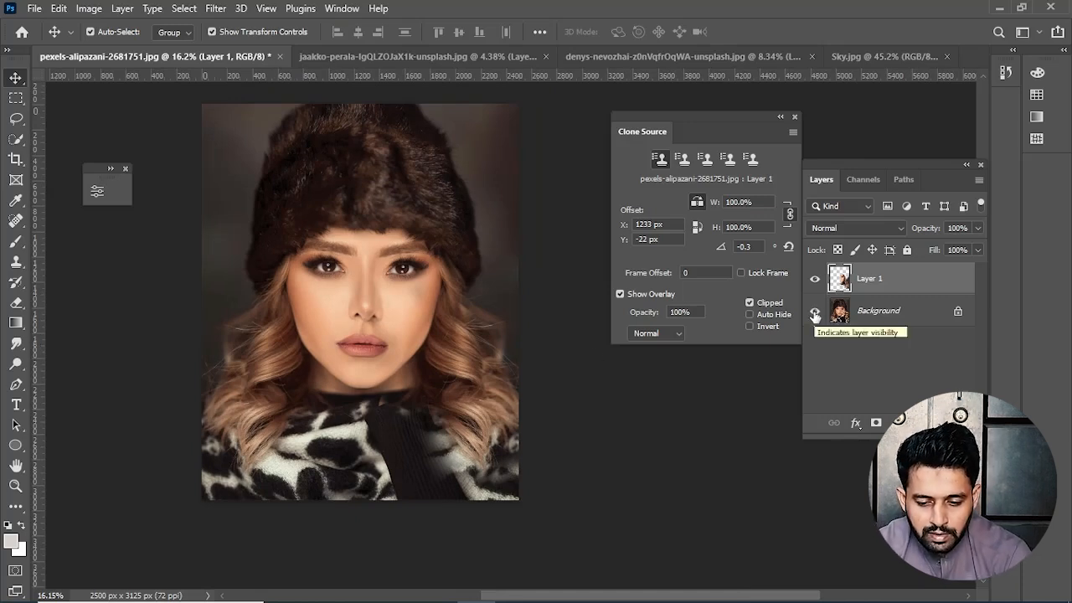
{"action": "left_click", "coordinate": [815, 313]}
{"action": "scroll", "coordinate": [422, 311], "scroll_direction": "up", "scroll_amount": 4}
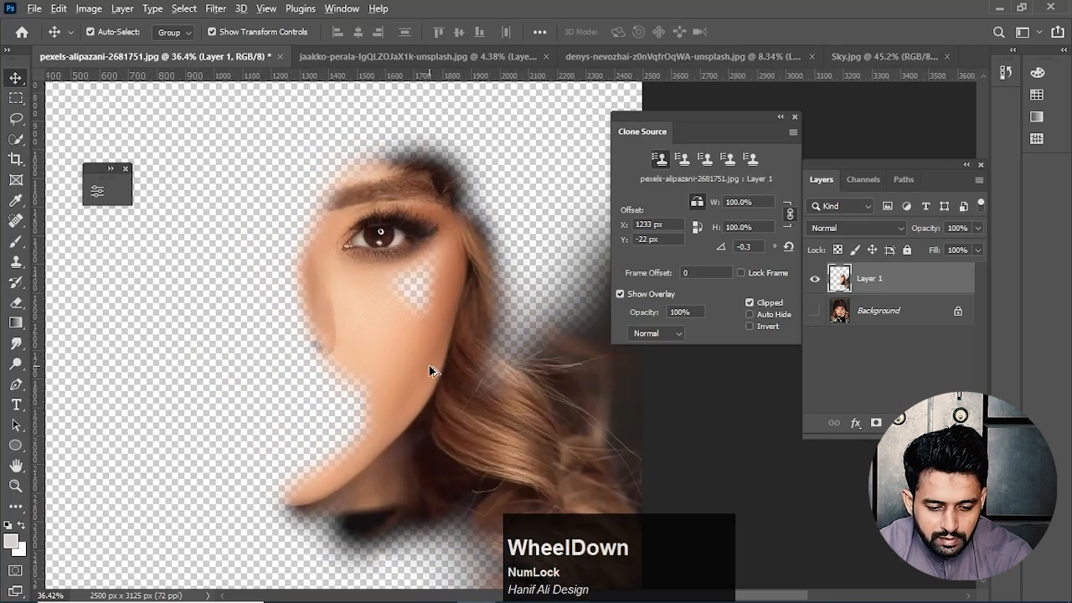
{"action": "scroll", "coordinate": [429, 371], "scroll_direction": "down", "scroll_amount": 3}
{"action": "scroll", "coordinate": [526, 377], "scroll_direction": "down", "scroll_amount": 2}
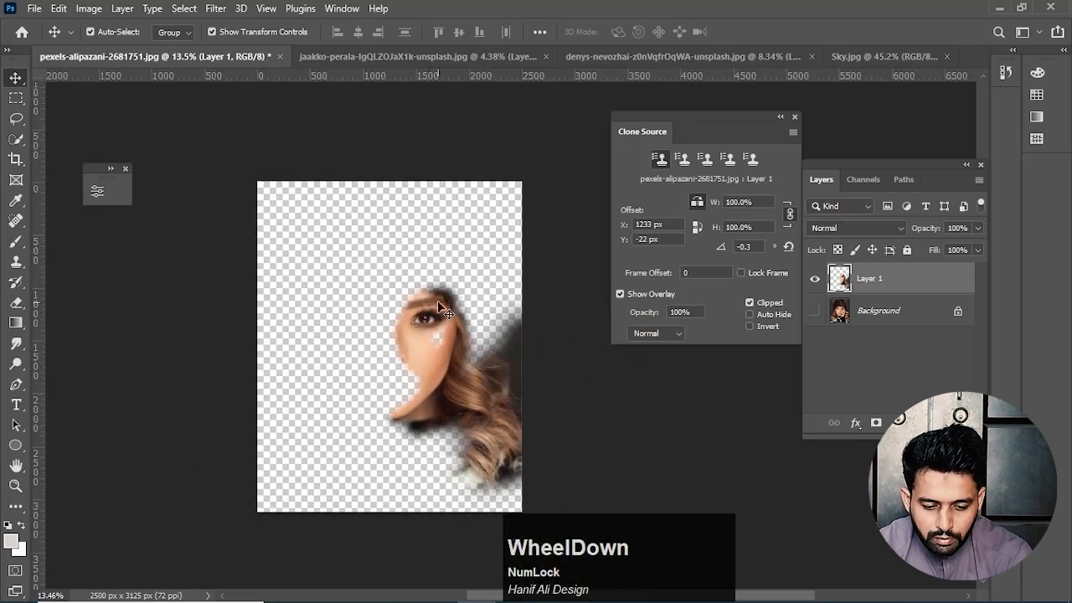
{"action": "left_click", "coordinate": [814, 311]}
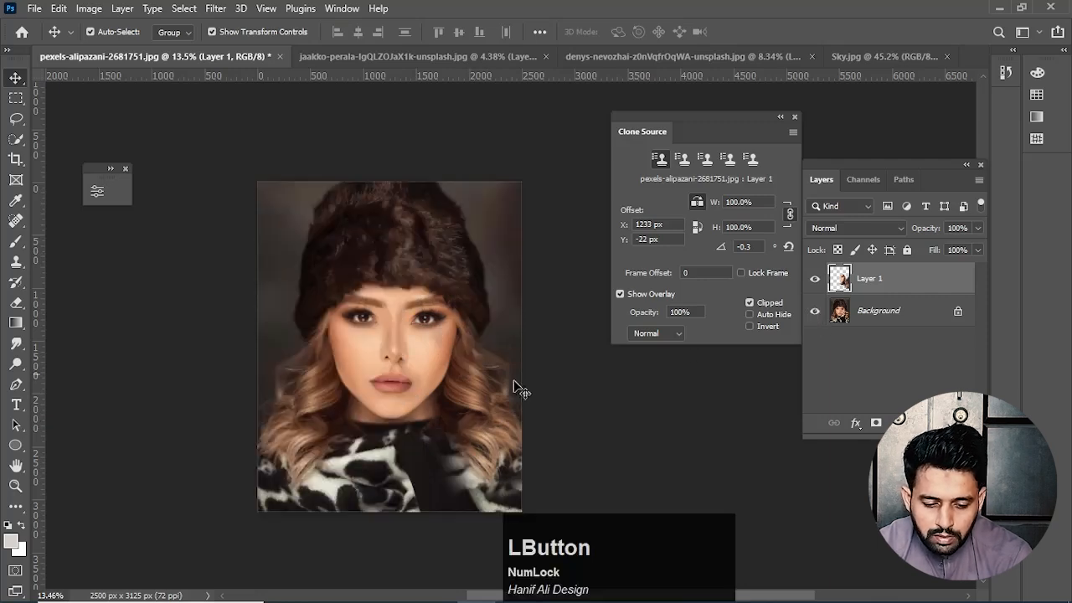
{"action": "scroll", "coordinate": [406, 429], "scroll_direction": "up", "scroll_amount": 4}
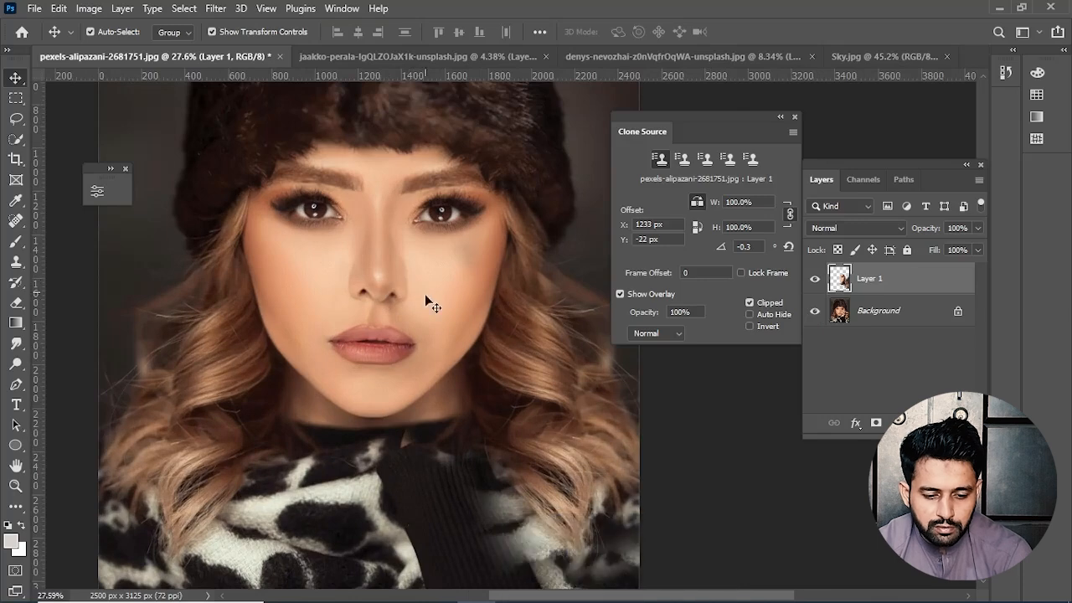
{"action": "scroll", "coordinate": [399, 297], "scroll_direction": "down", "scroll_amount": 2}
{"action": "scroll", "coordinate": [407, 356], "scroll_direction": "down", "scroll_amount": 2}
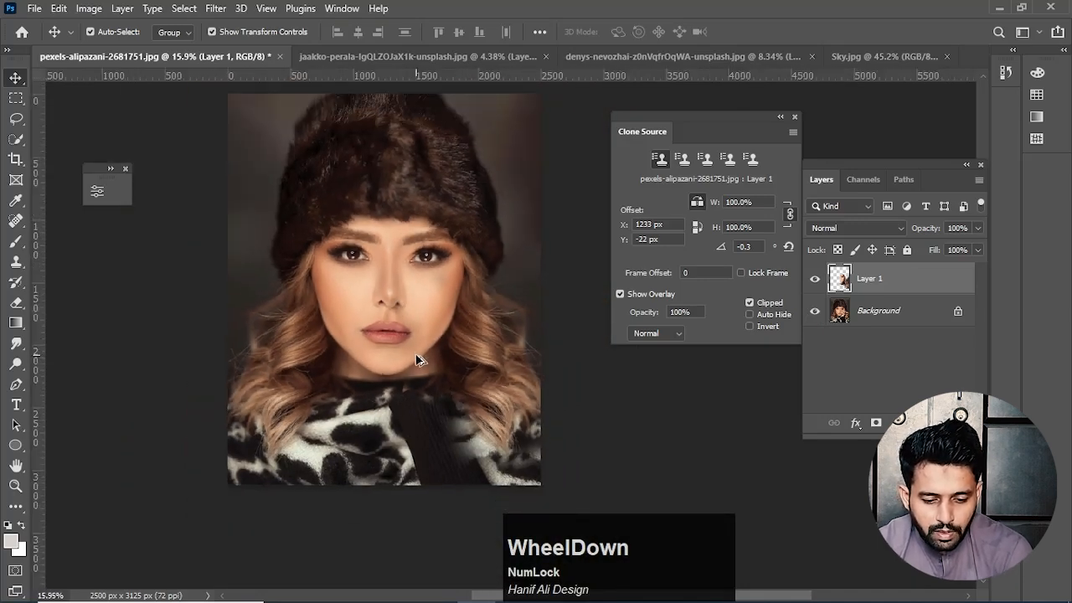